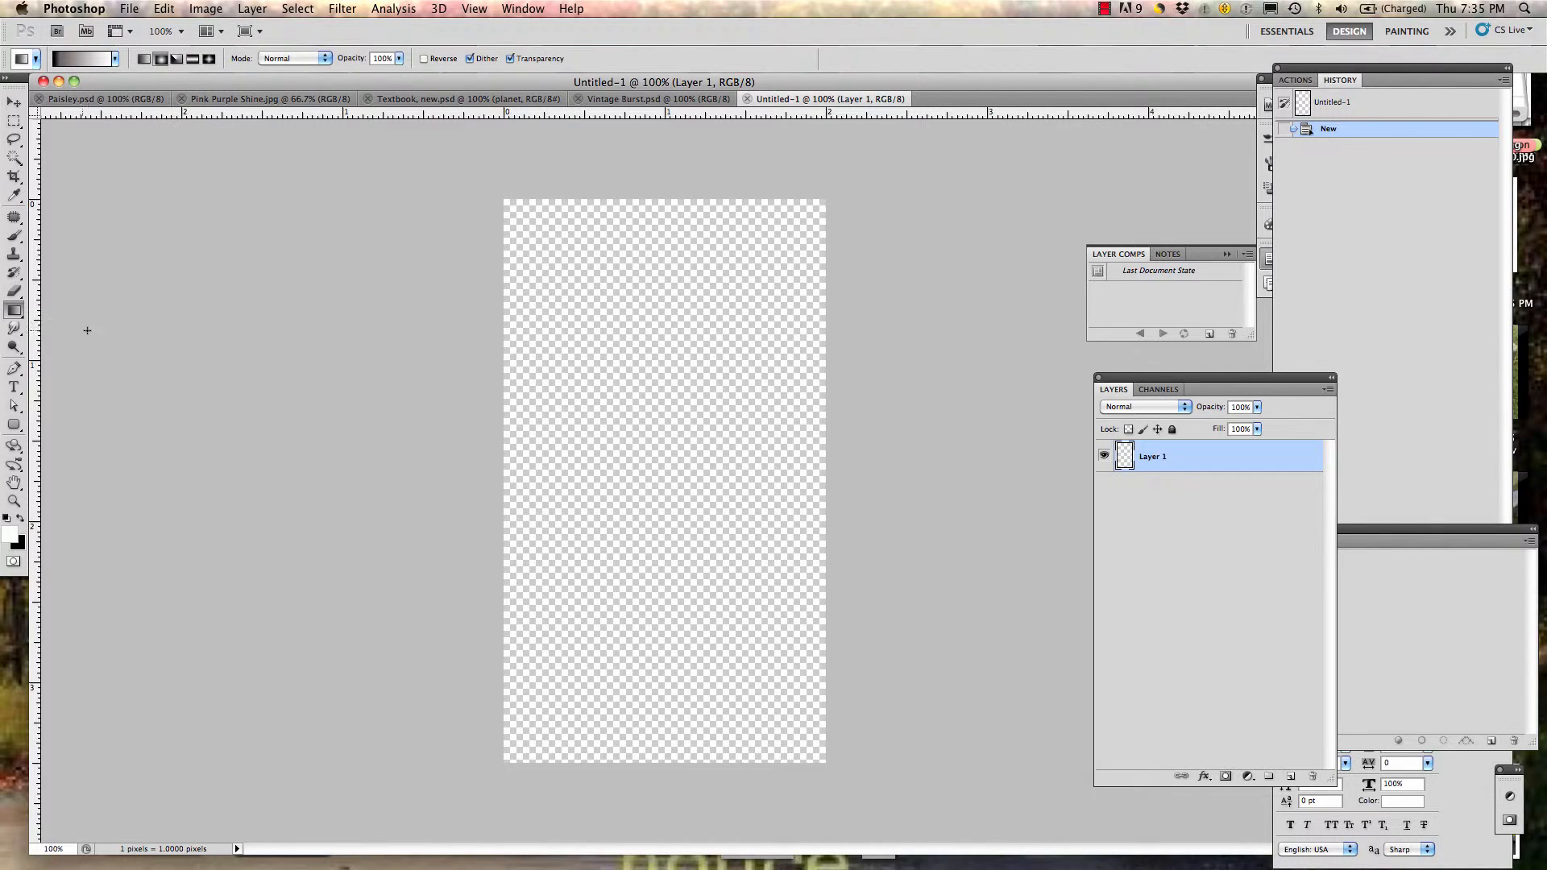
# Step: Fill the empty canvas with turquoise, using the Paint Bucket and a new foreground color with hue 178
pyautogui.click(15, 311)
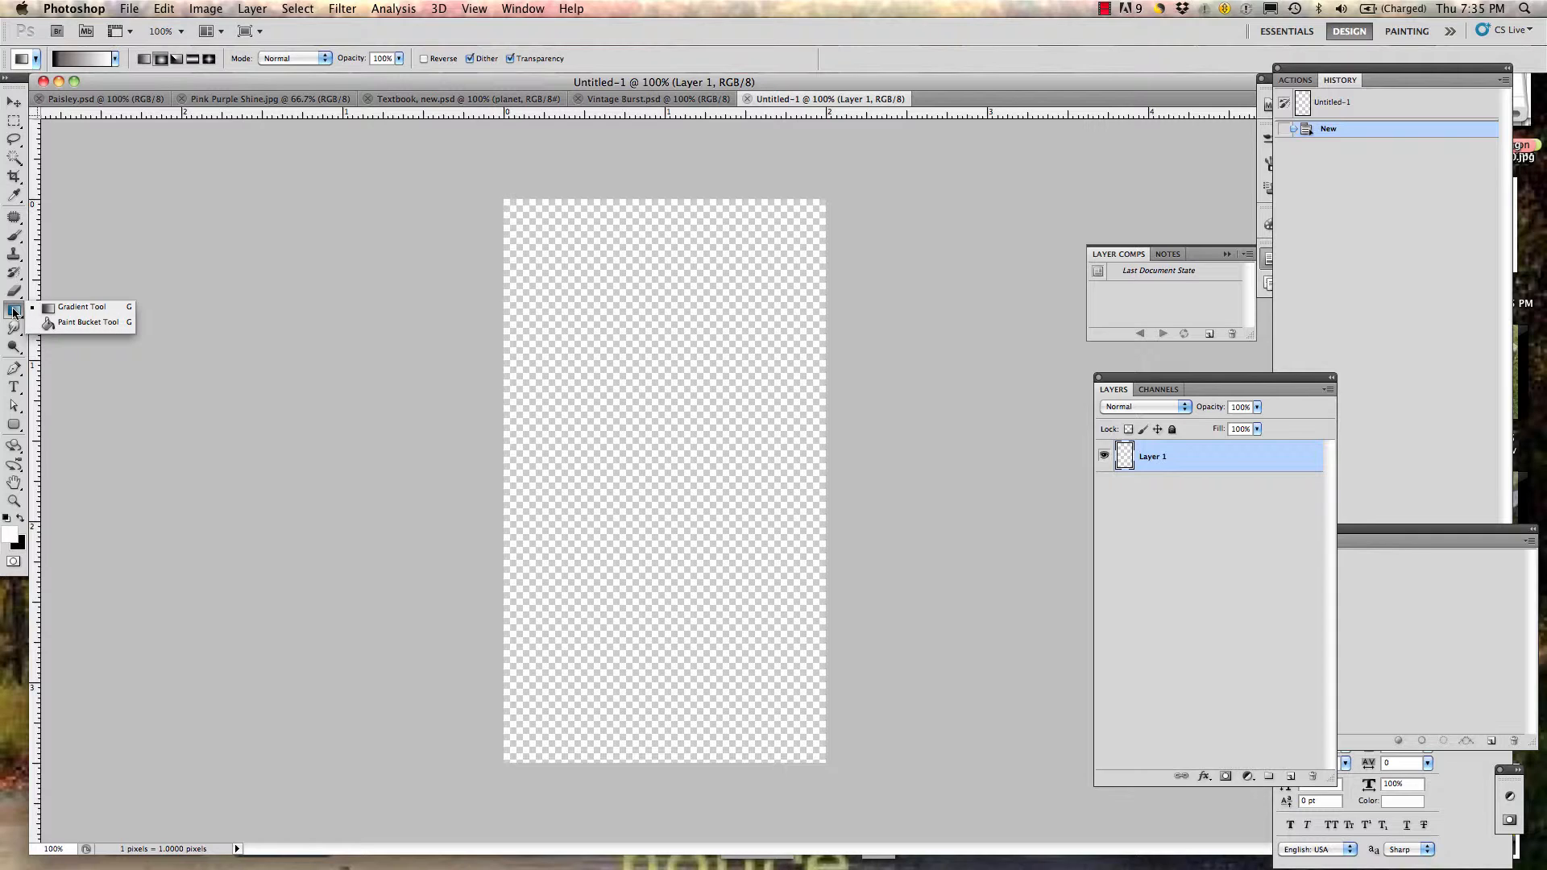
pyautogui.click(44, 331)
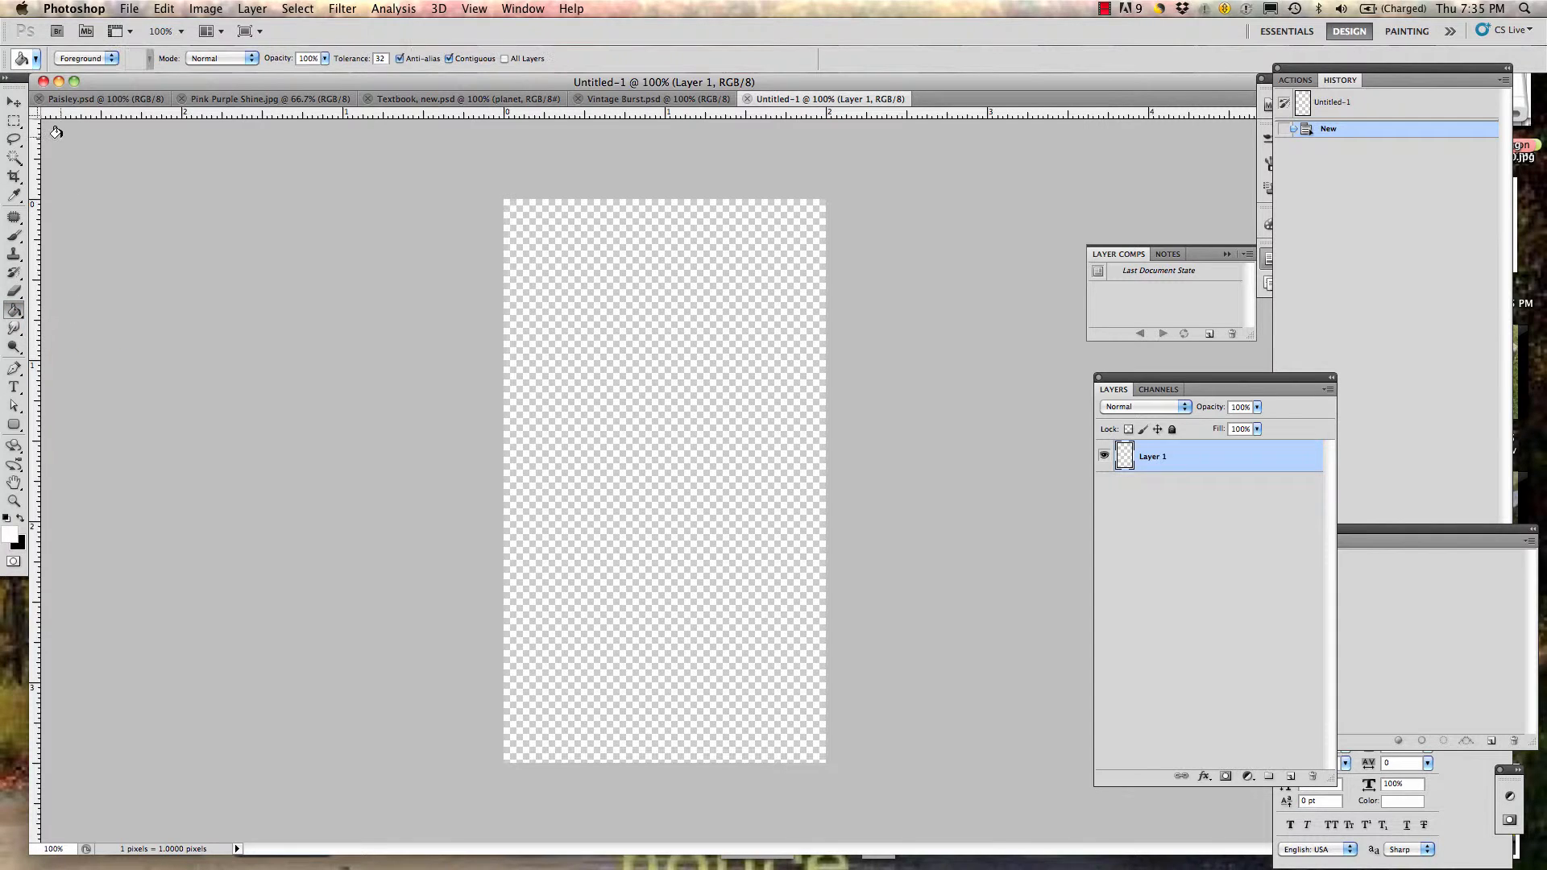
pyautogui.click(10, 535)
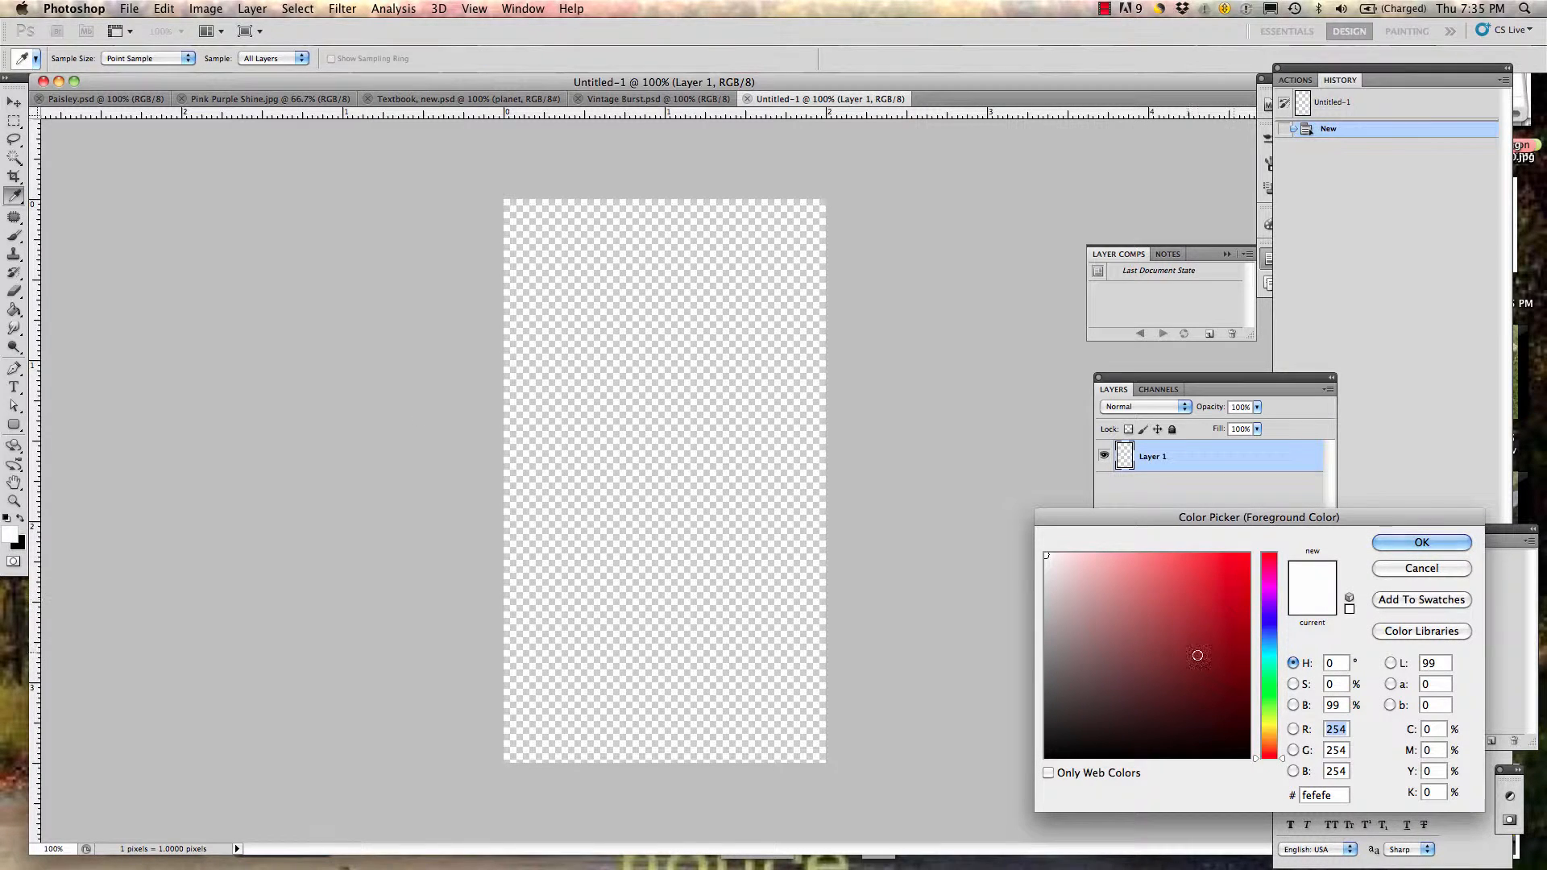
pyautogui.click(1267, 656)
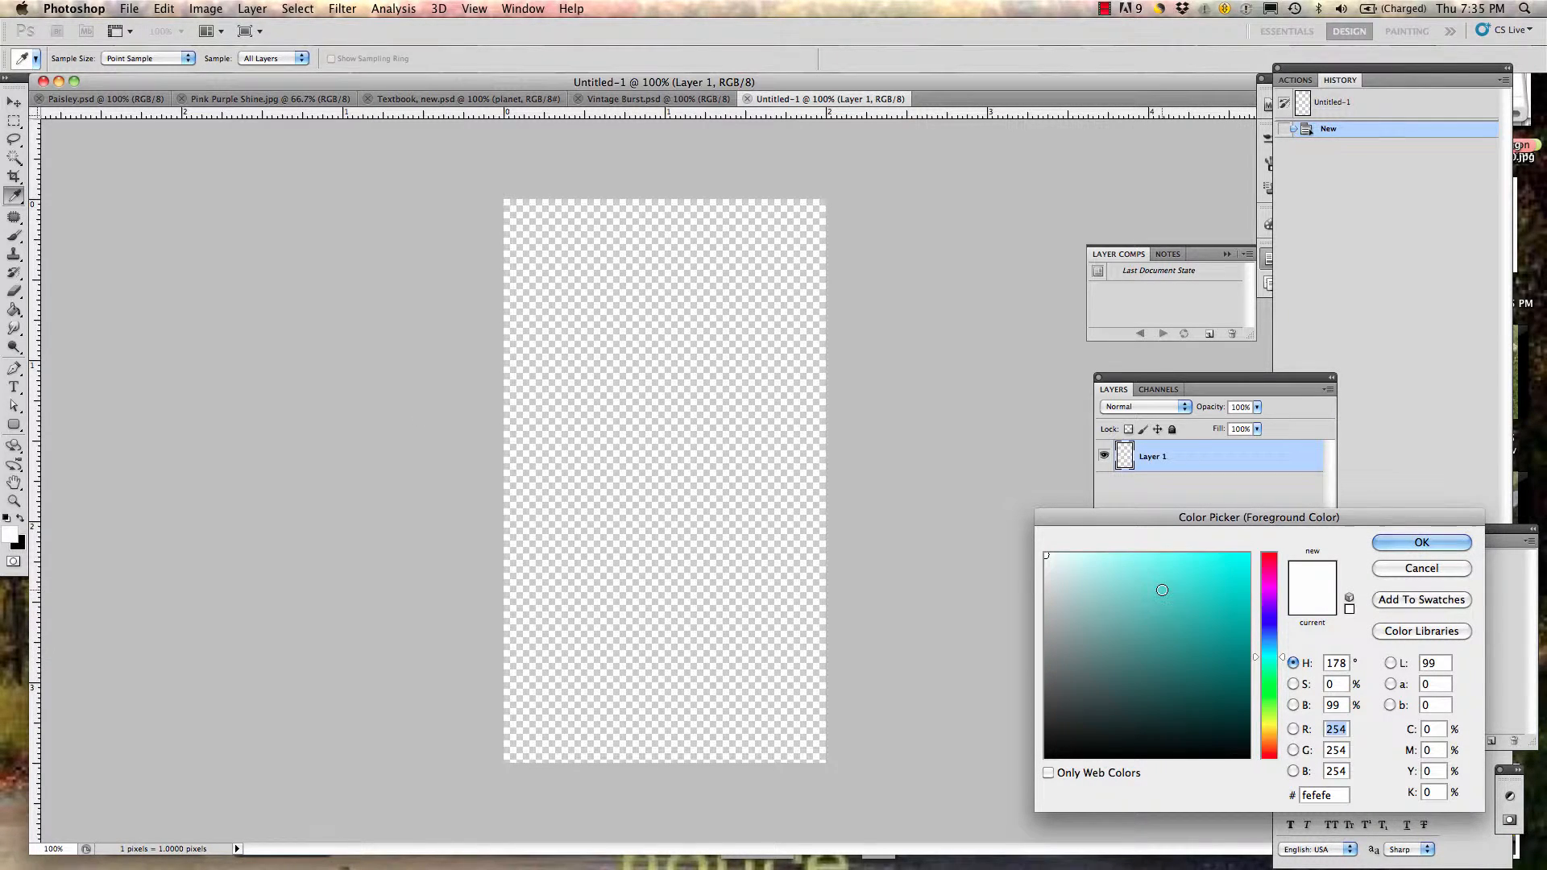
pyautogui.click(1162, 590)
pyautogui.click(1412, 545)
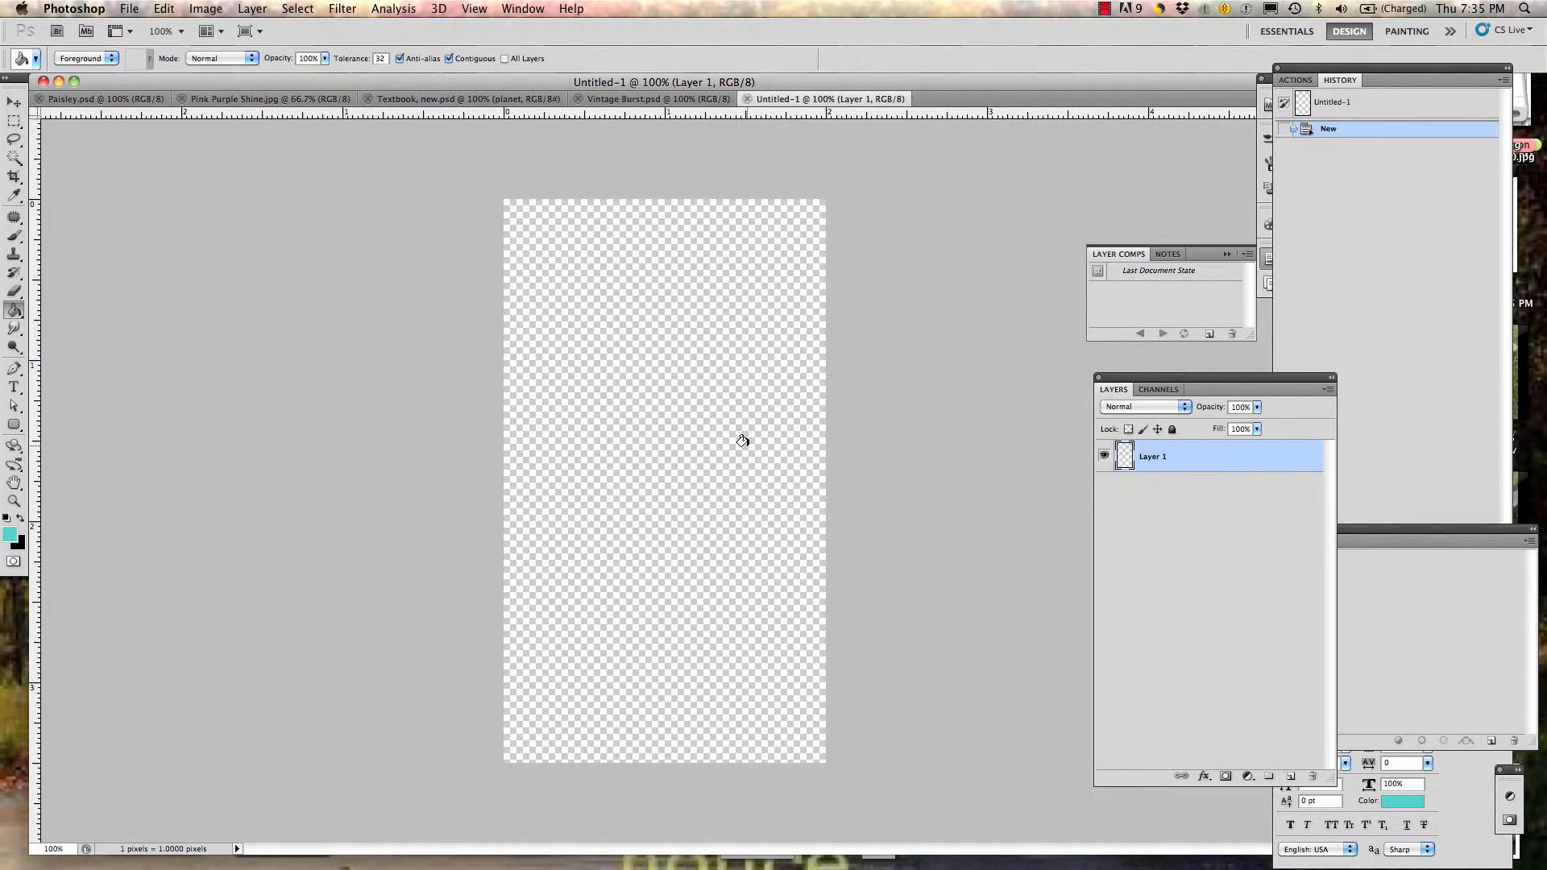
pyautogui.click(742, 441)
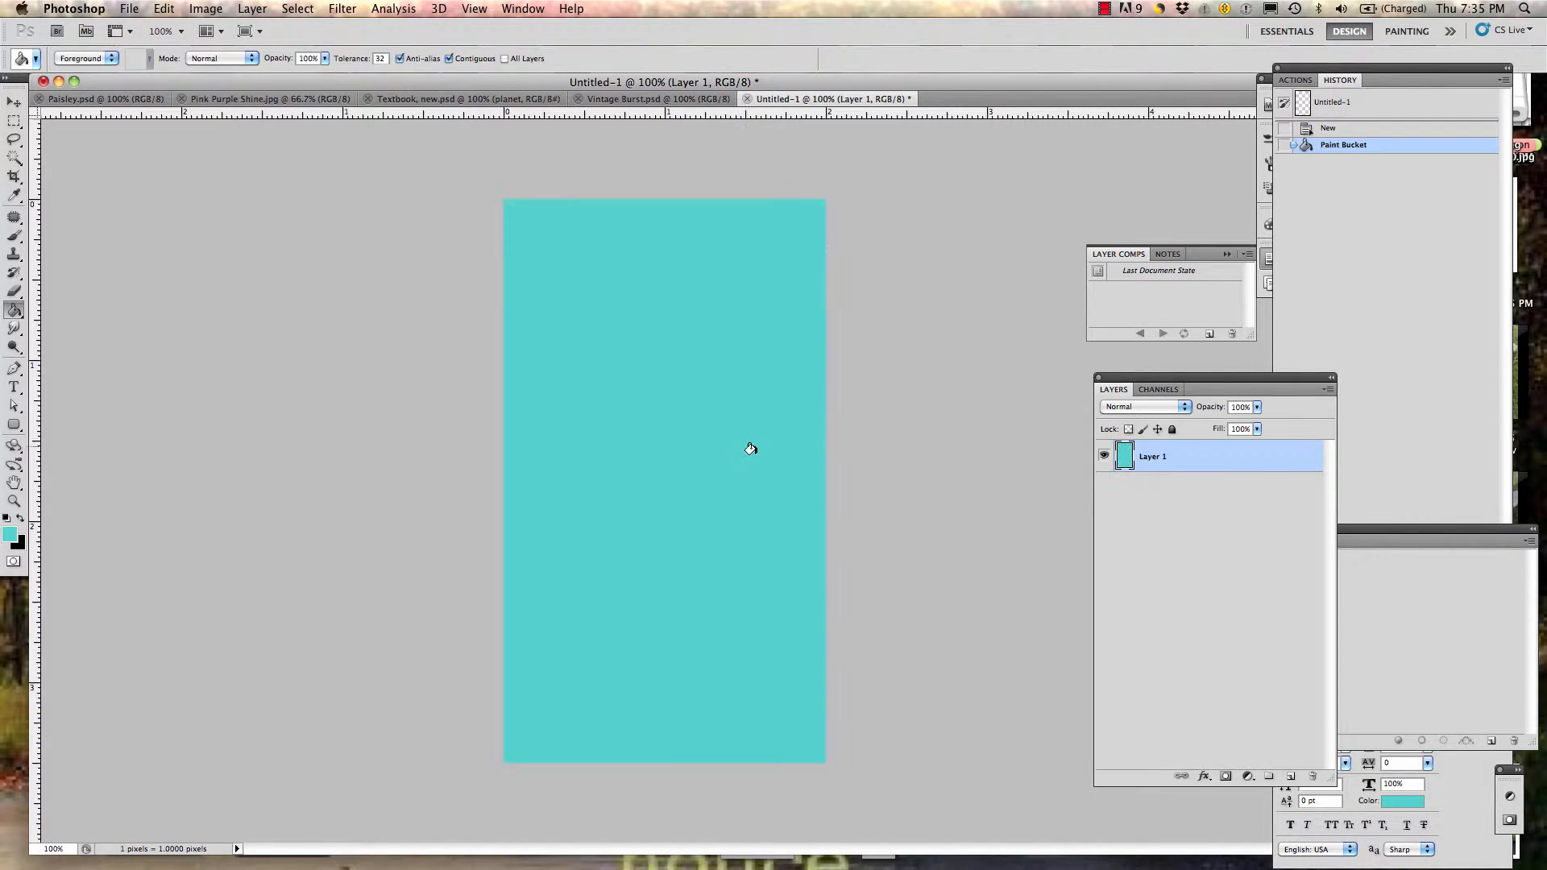
# Step: Add a new layer, rename the turquoise layer "Color" and name the new layer above it "gradient"
pyautogui.click(1282, 777)
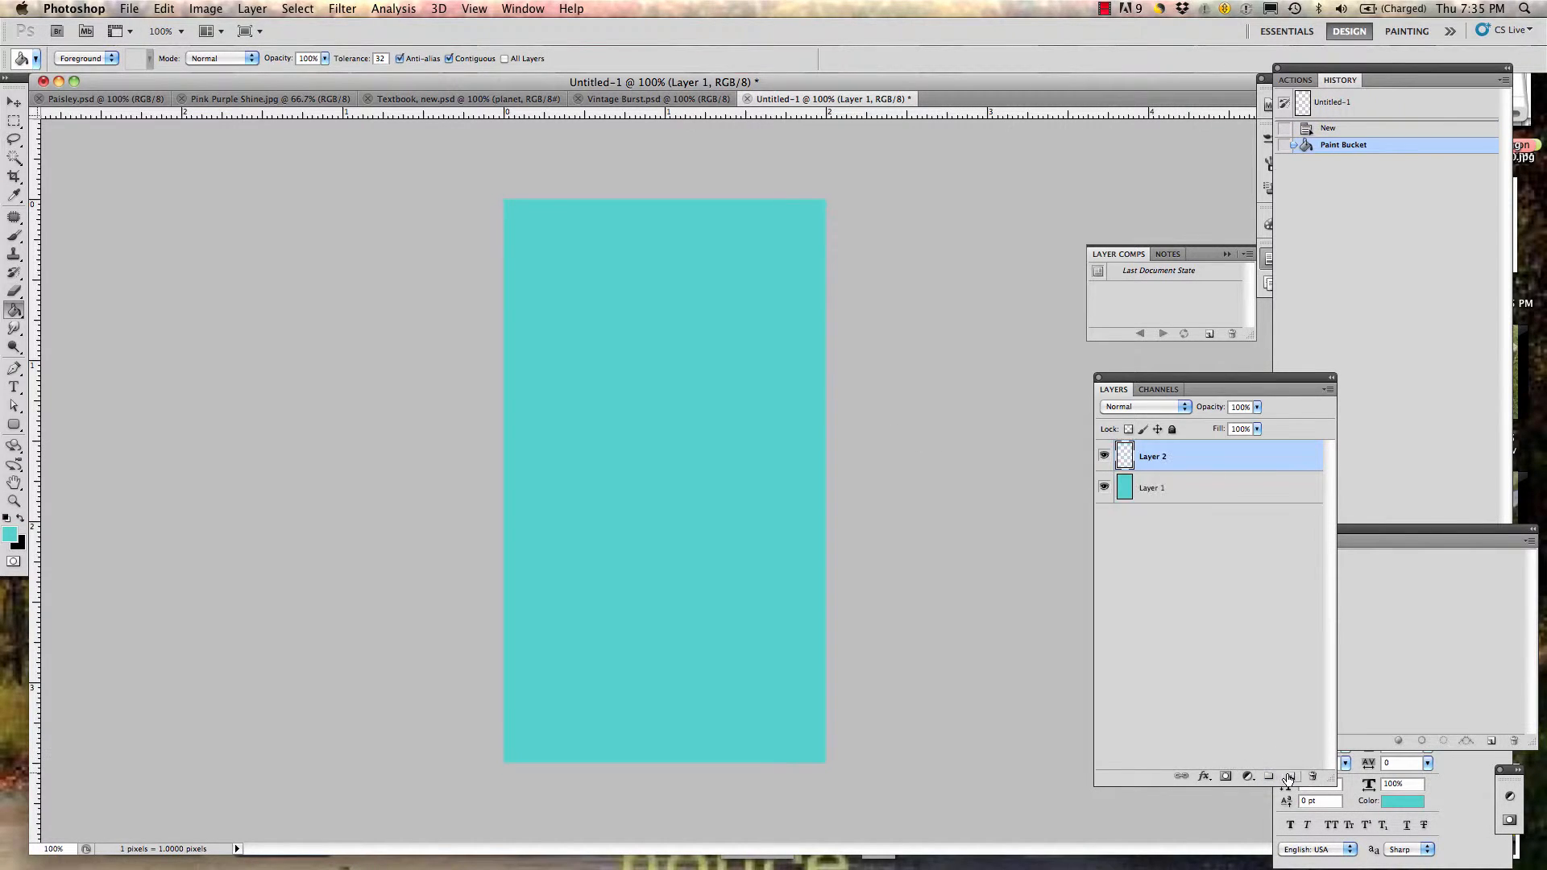
pyautogui.doubleClick(1152, 488)
pyautogui.write('Color')
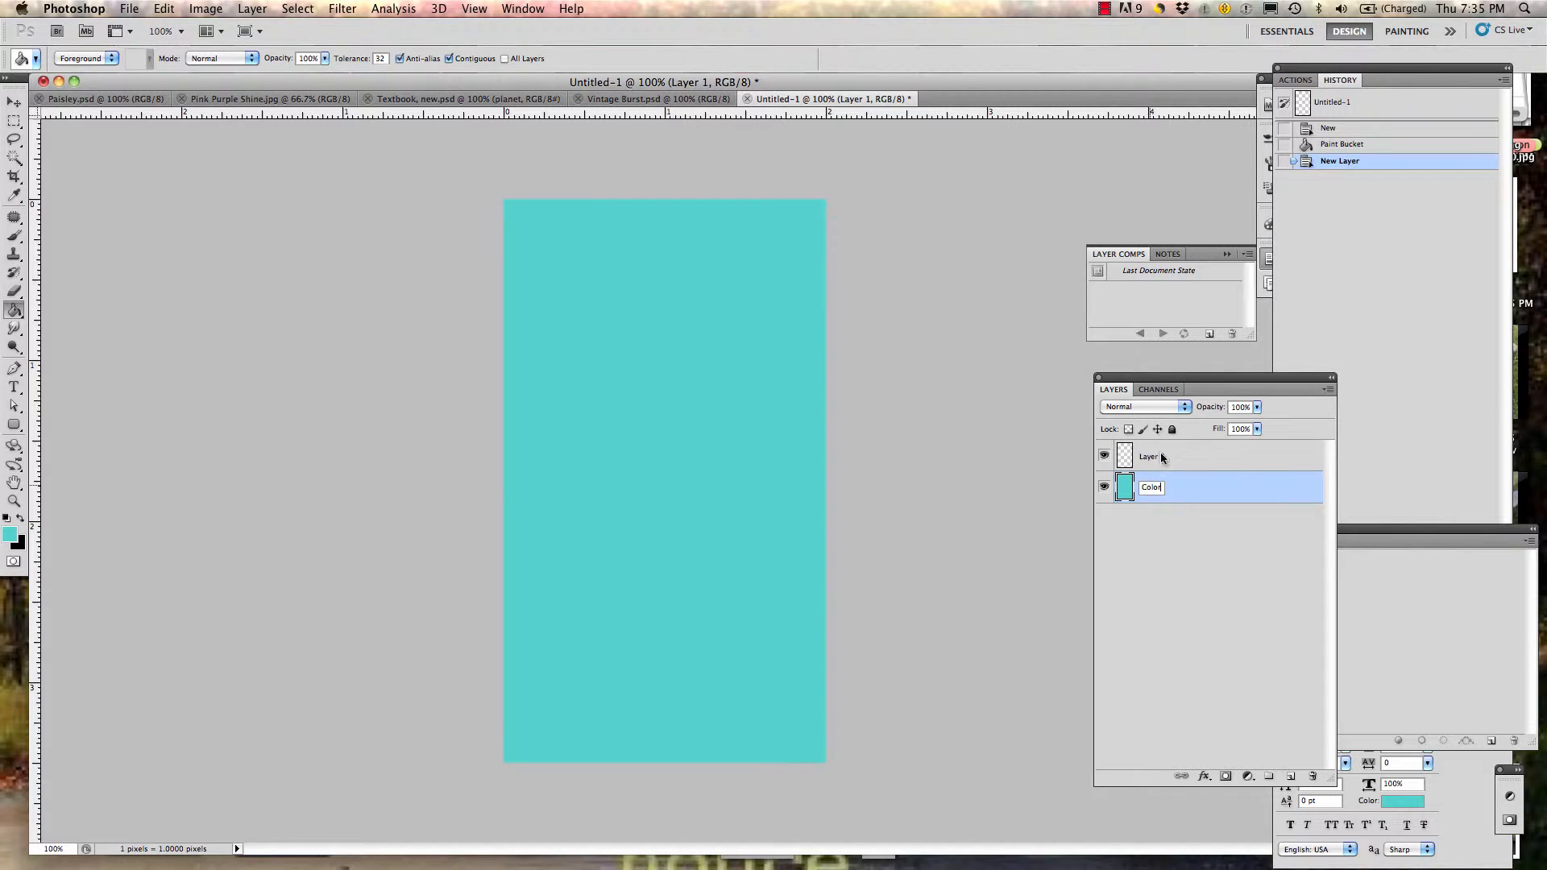
pyautogui.doubleClick(1155, 454)
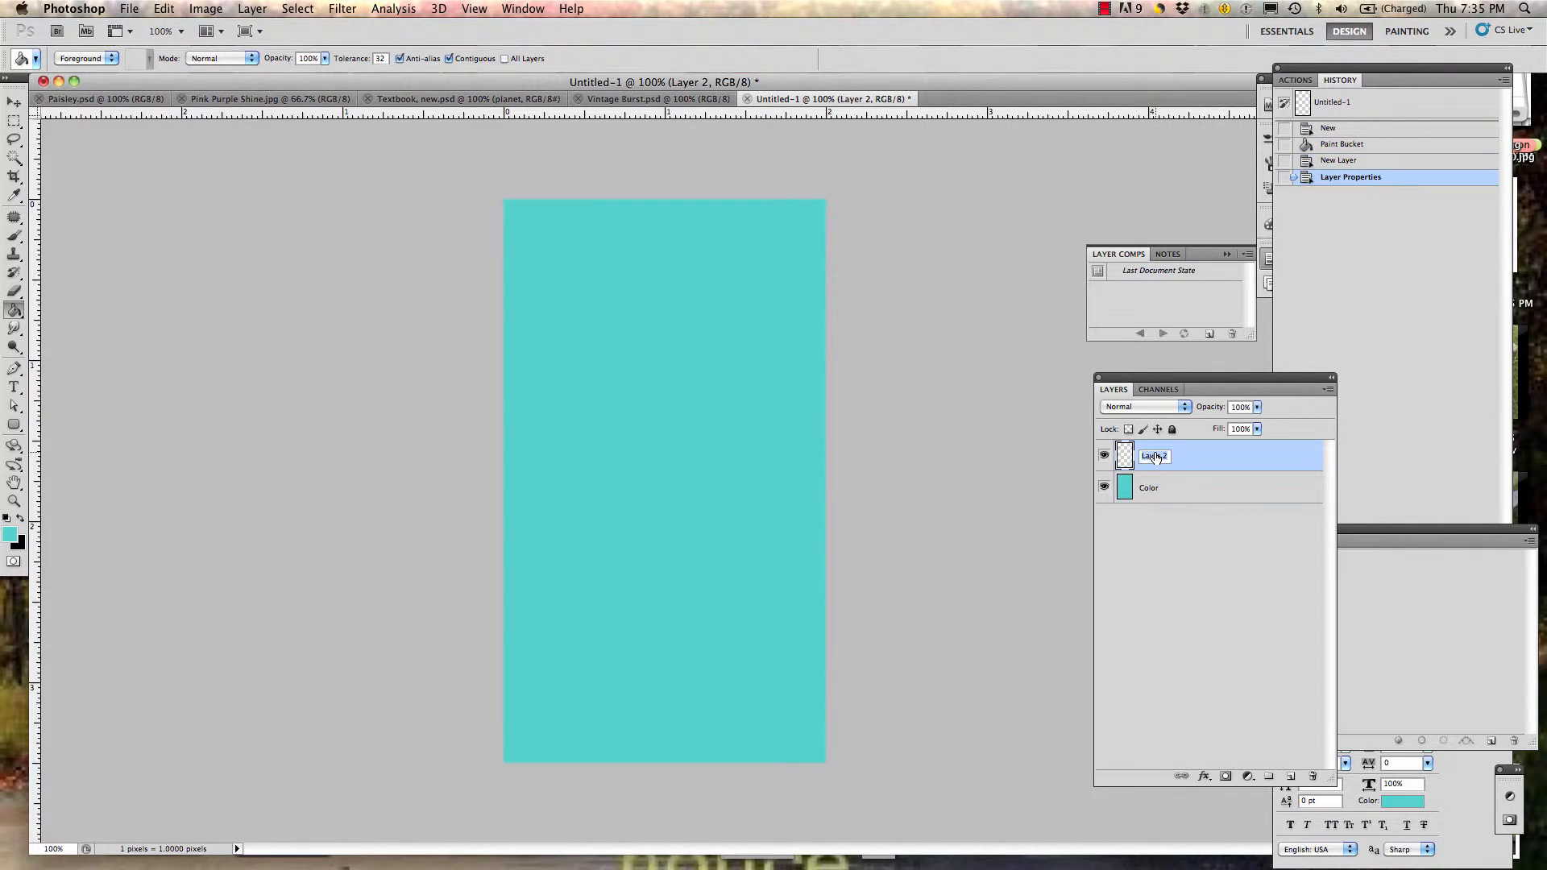
pyautogui.write('f')
pyautogui.write('radient')
pyautogui.press('Return')
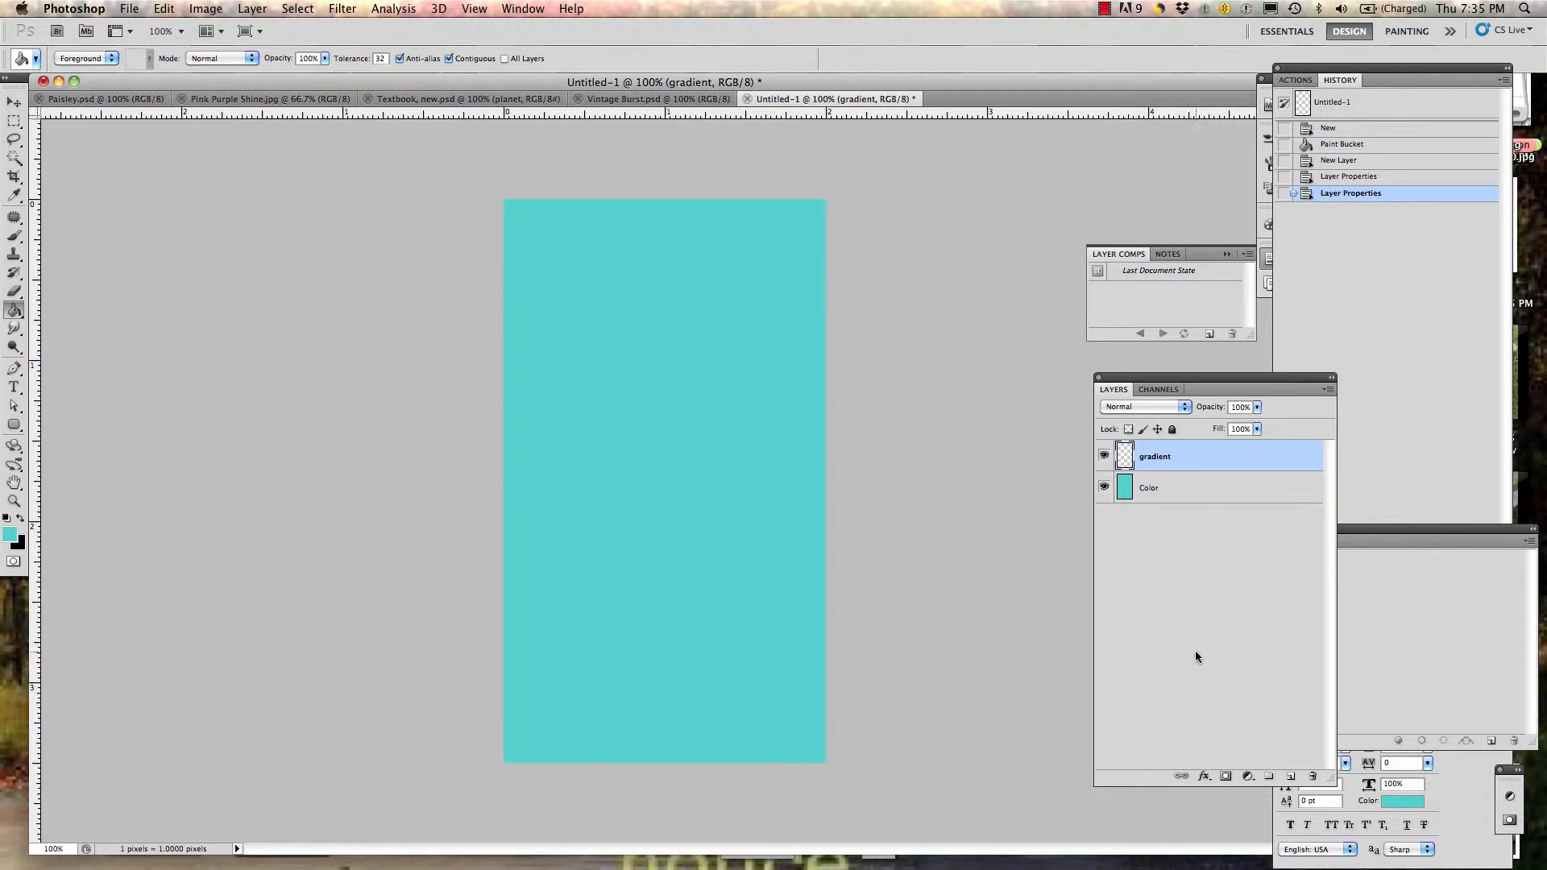
# Step: Hide the Color layer and fill the gradient layer with a radial Foreground to Background gradient running diagonally from the upper-left corner
pyautogui.click(1105, 487)
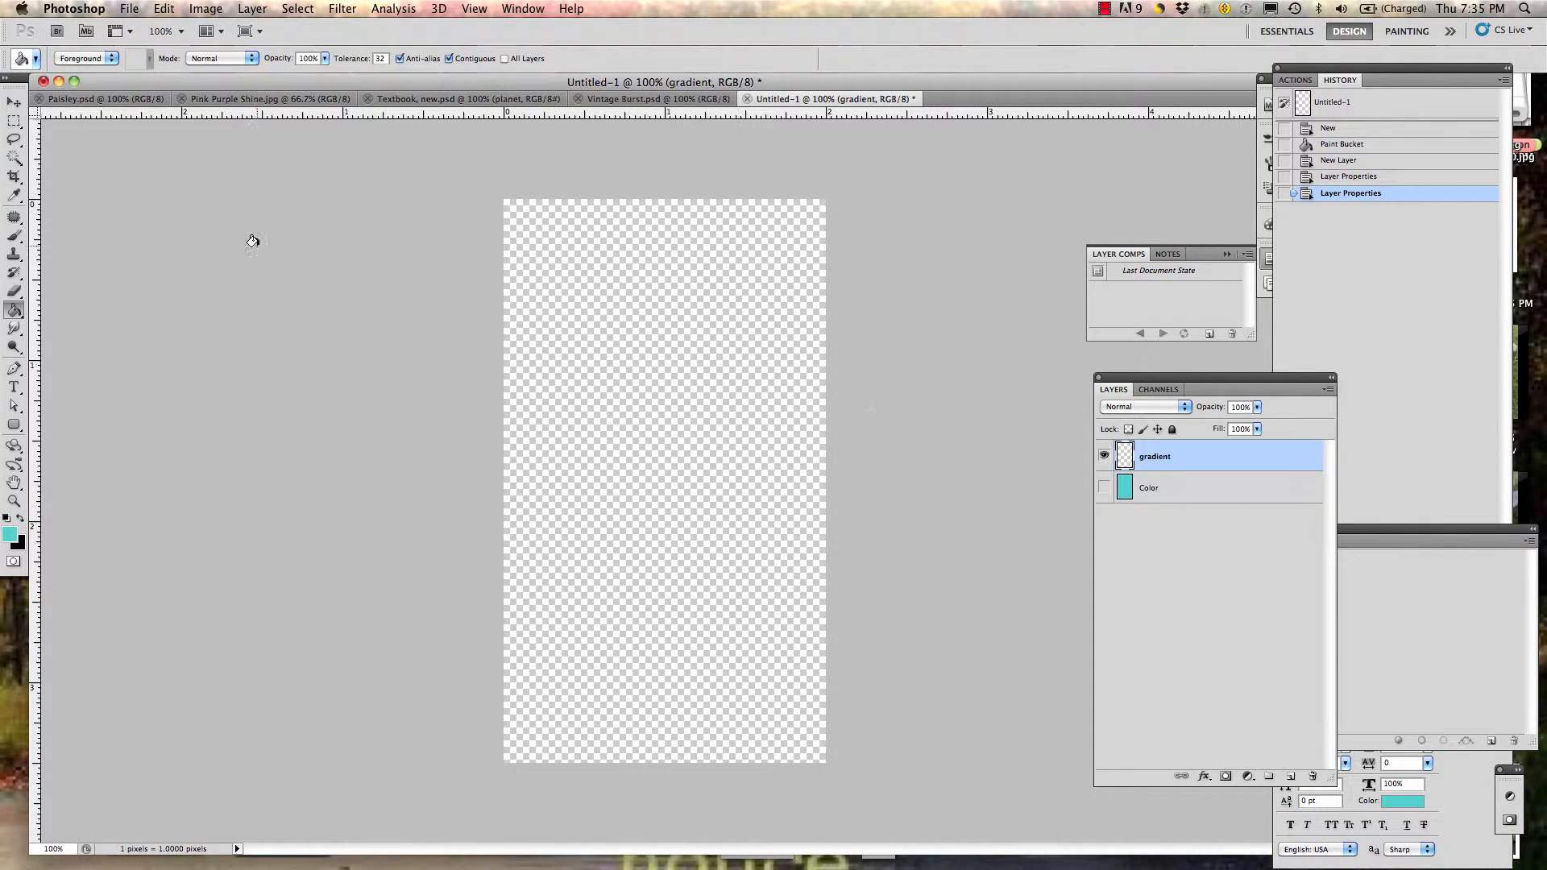
pyautogui.moveTo(14, 311); pyautogui.dragTo(50, 308)
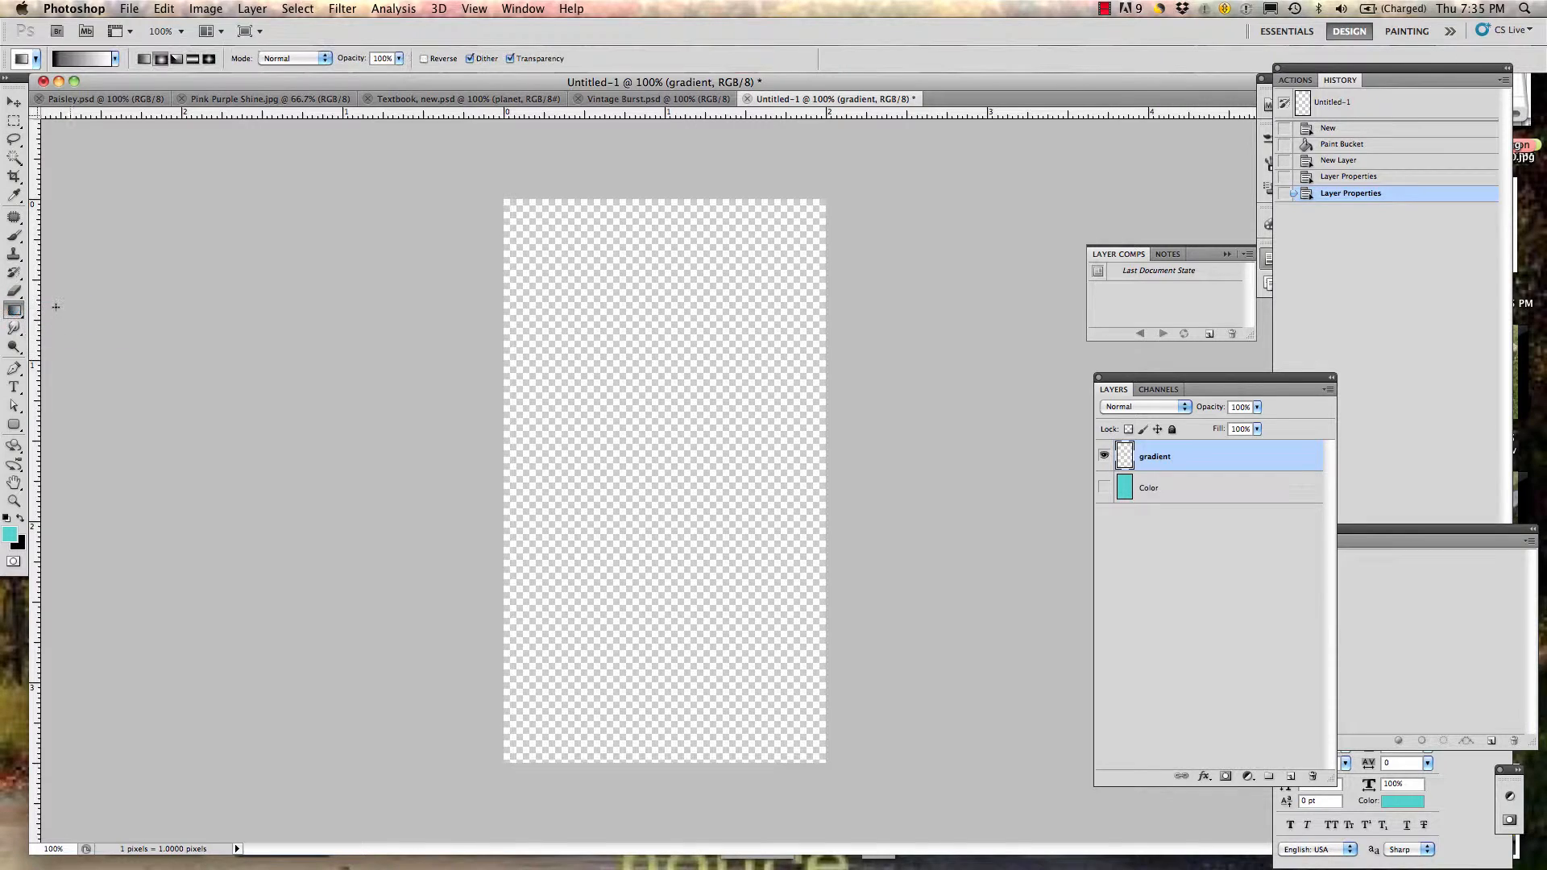
pyautogui.click(84, 59)
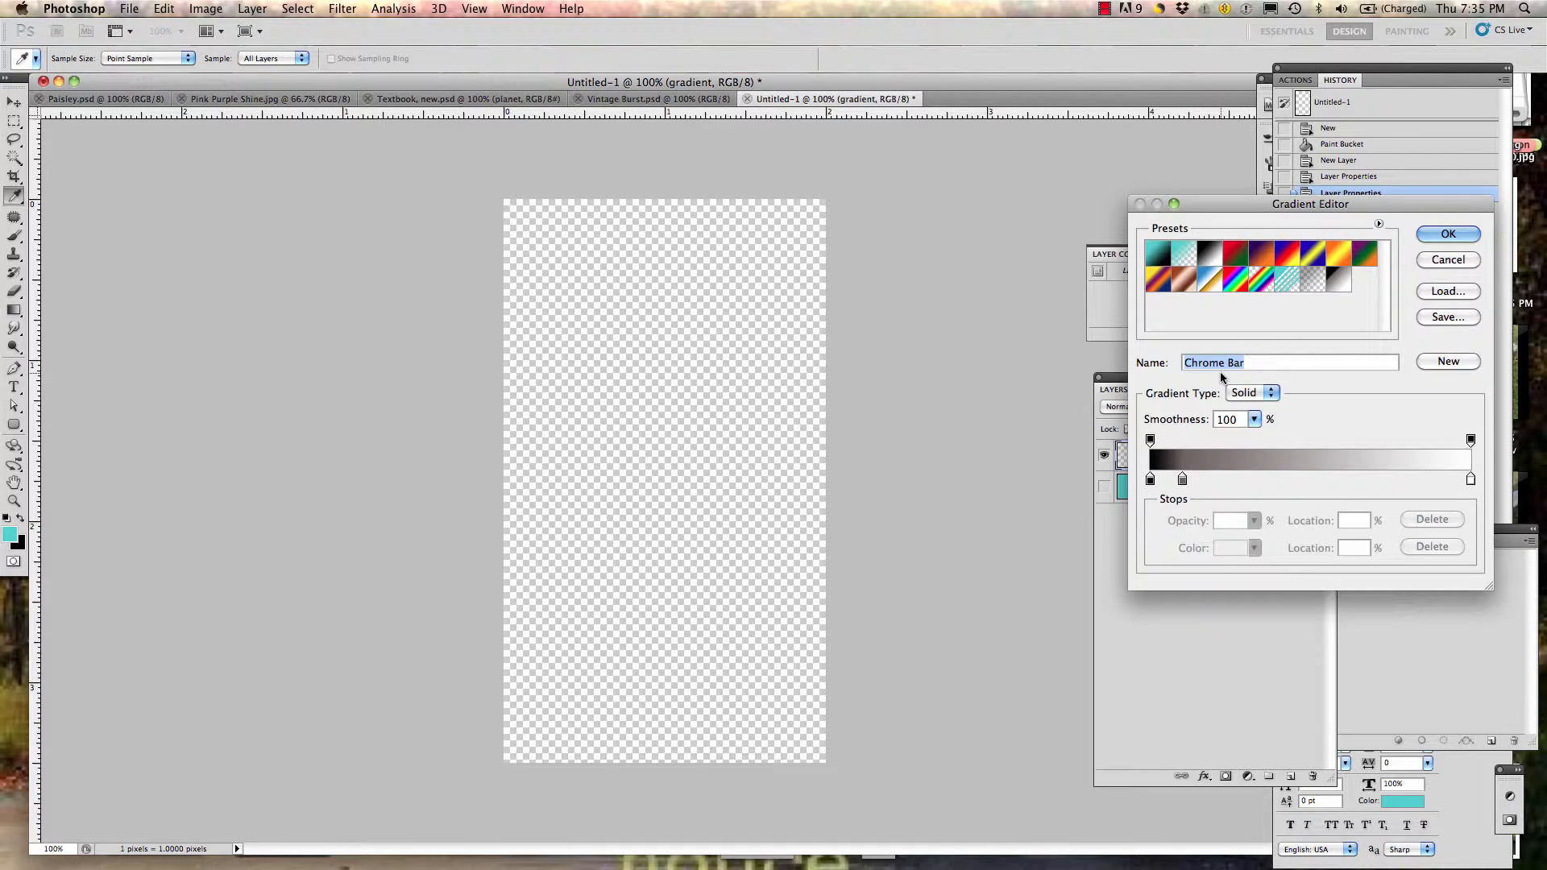
pyautogui.write('Teresa')
pyautogui.click(1150, 481)
pyautogui.click(1163, 253)
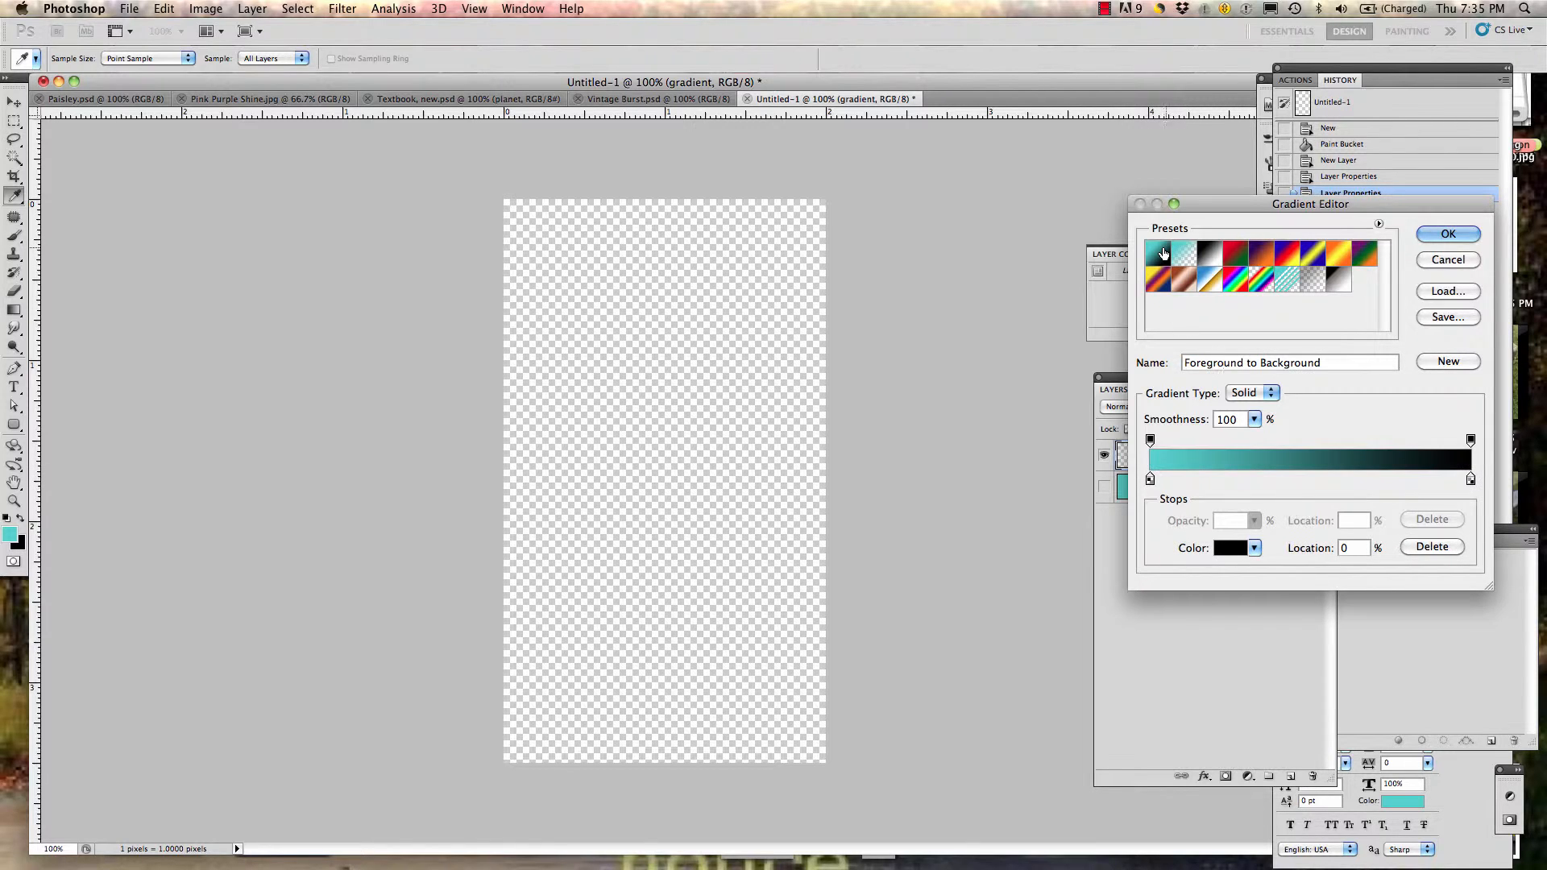
pyautogui.click(1459, 234)
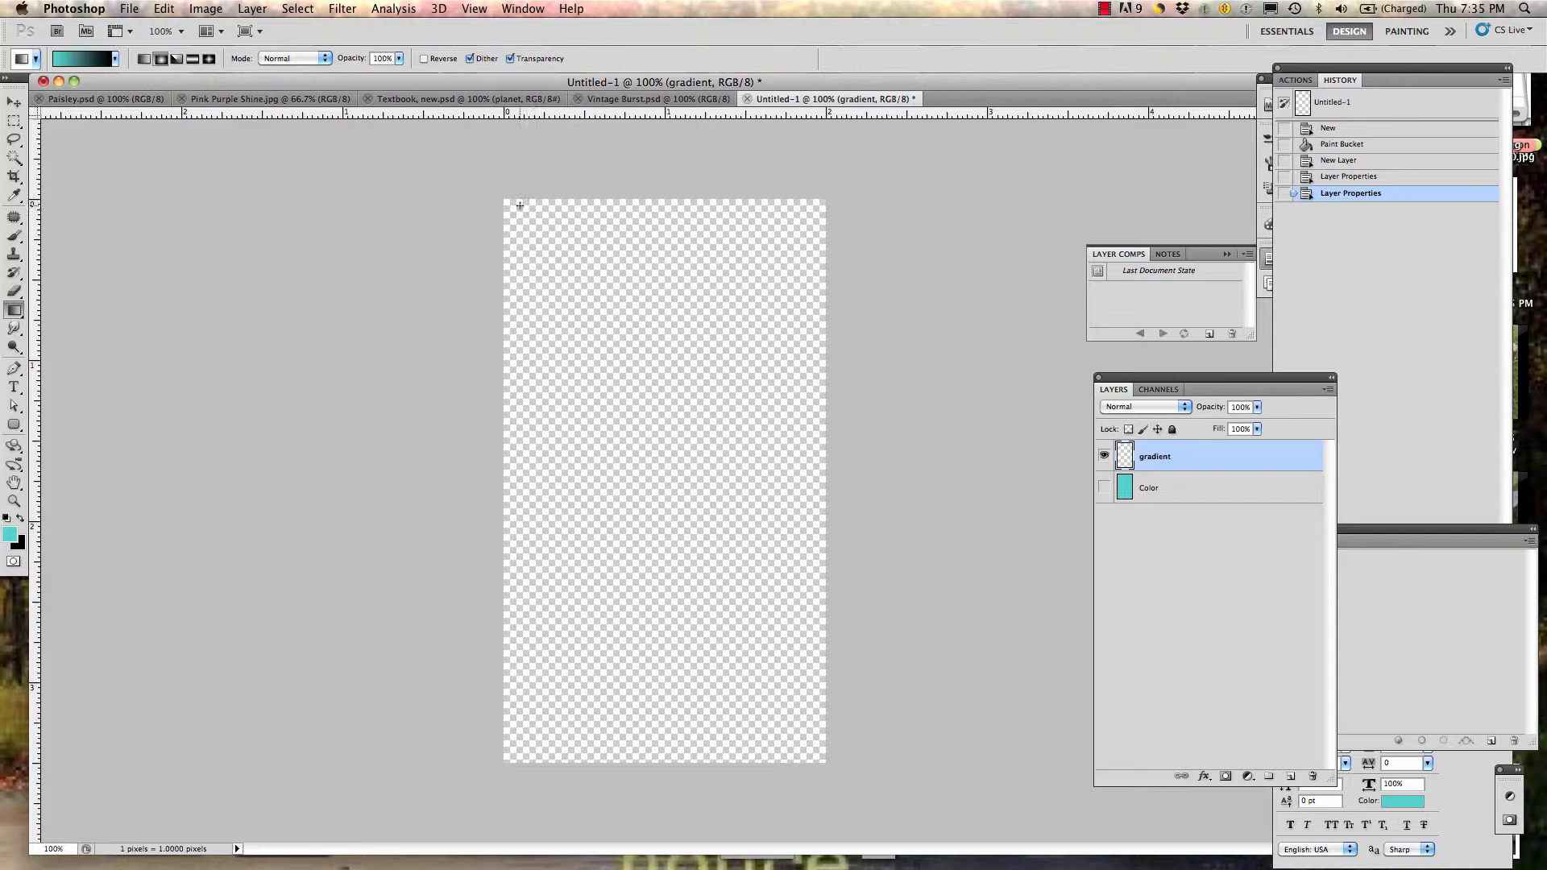
pyautogui.moveTo(519, 206); pyautogui.dragTo(763, 688)
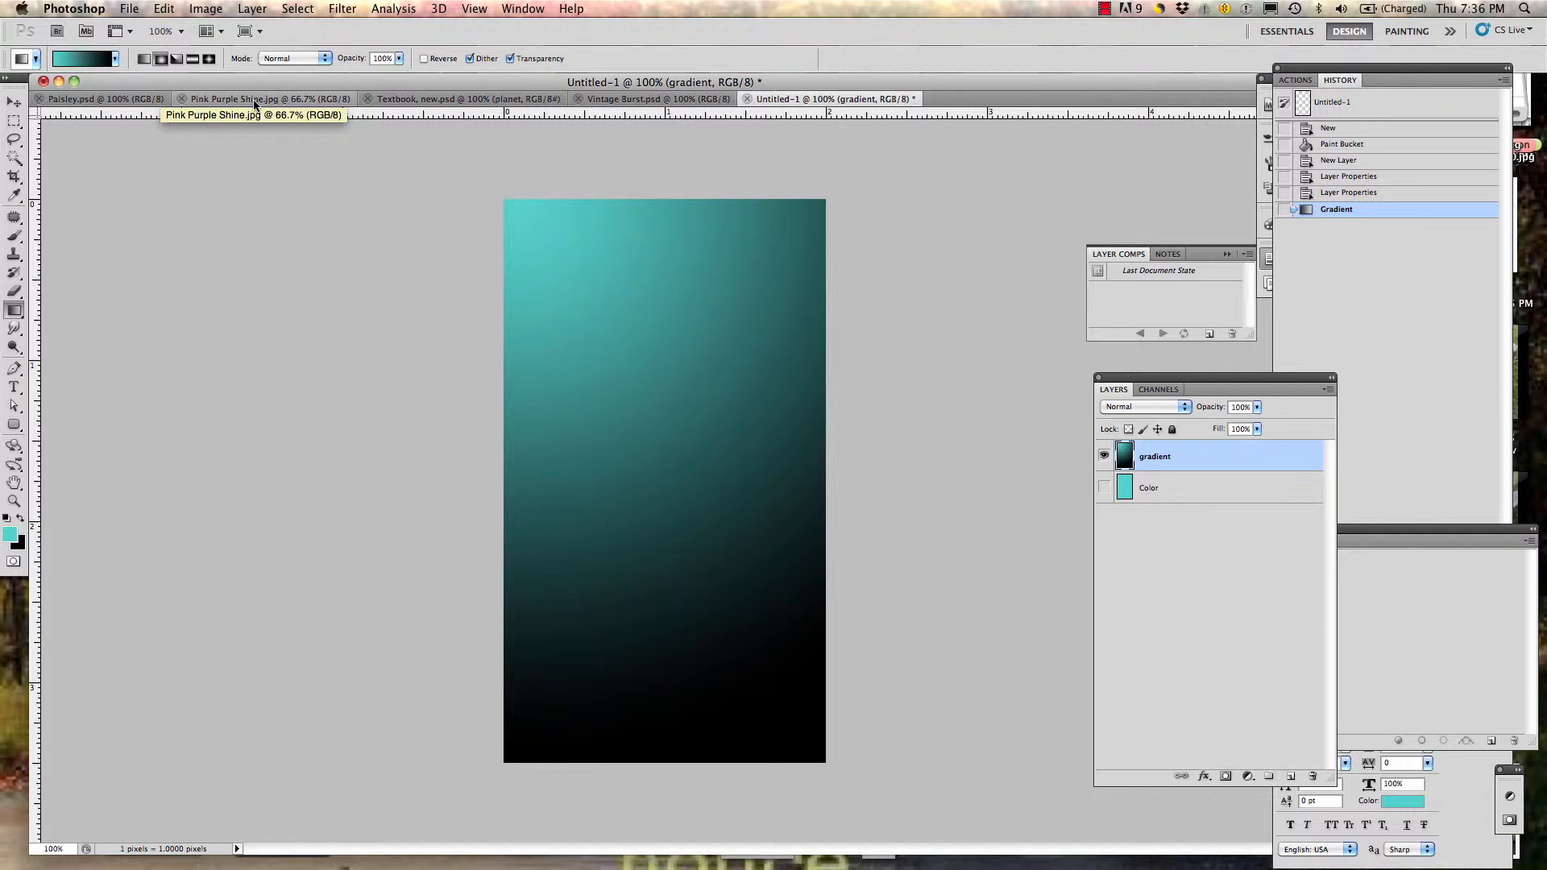
# Step: Switch to Paisley.psd, set the gradient's end stop to purple #9e52c1, and redraw the gradient diagonally on Untitled-1's gradient layer
pyautogui.click(123, 100)
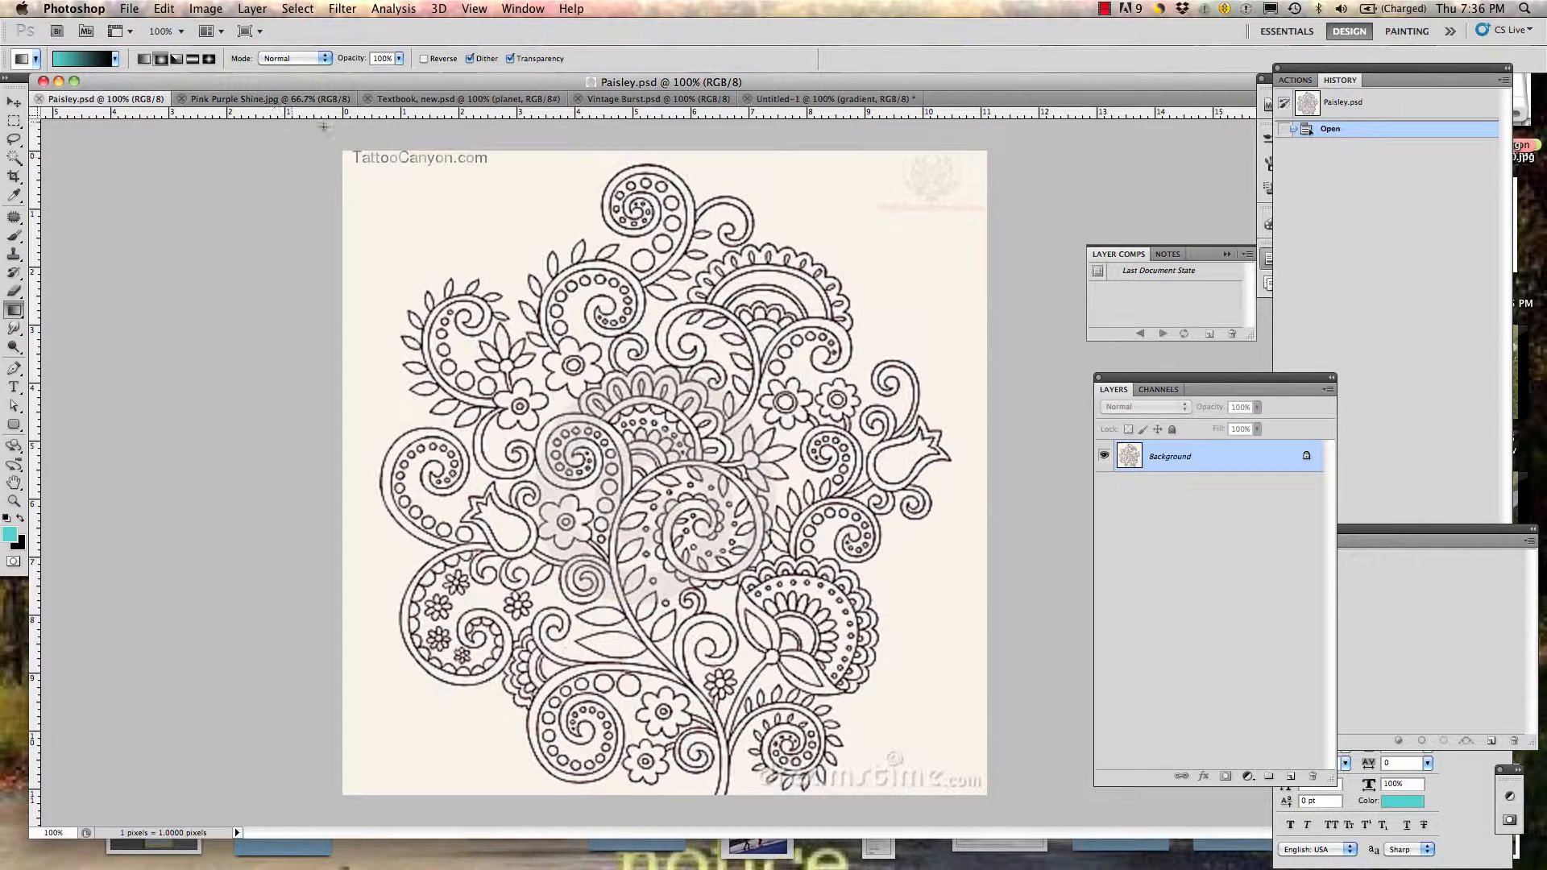
pyautogui.click(105, 60)
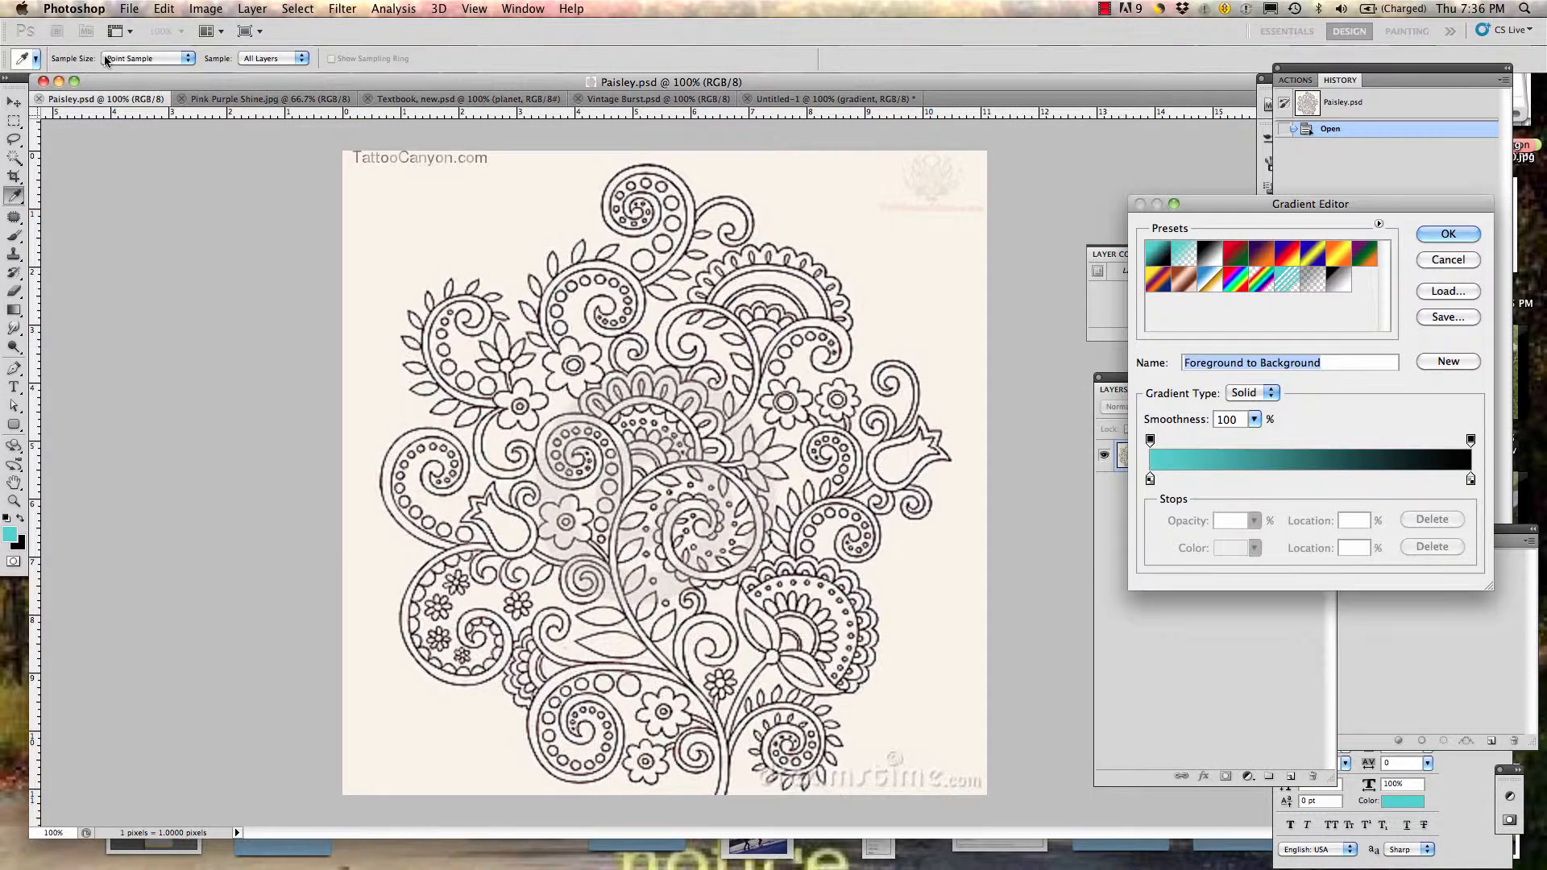
pyautogui.click(1470, 480)
pyautogui.doubleClick(1471, 480)
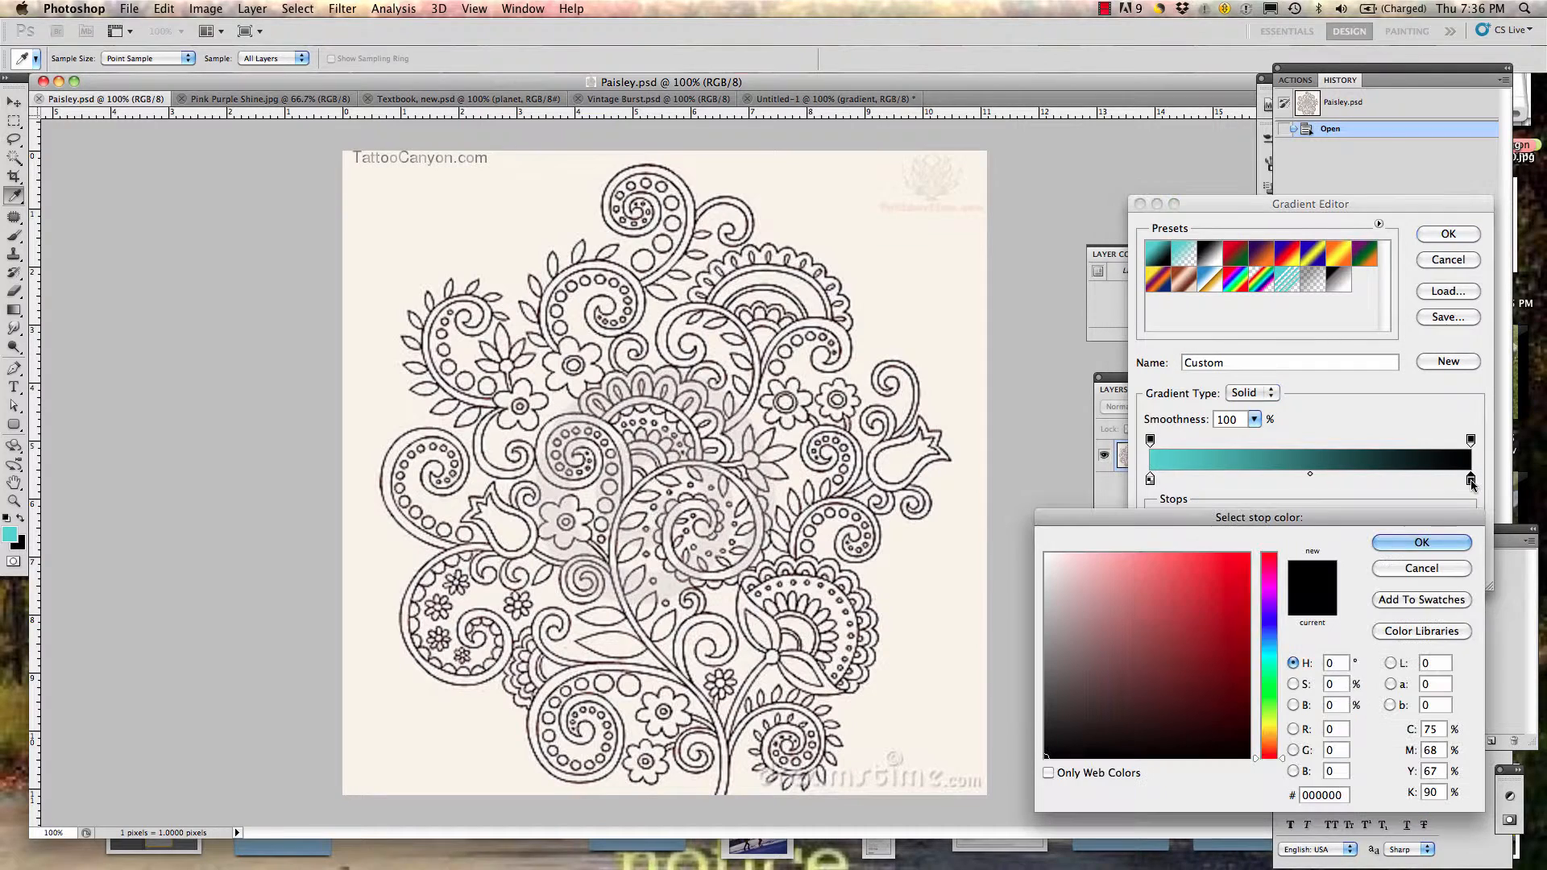
pyautogui.click(1262, 598)
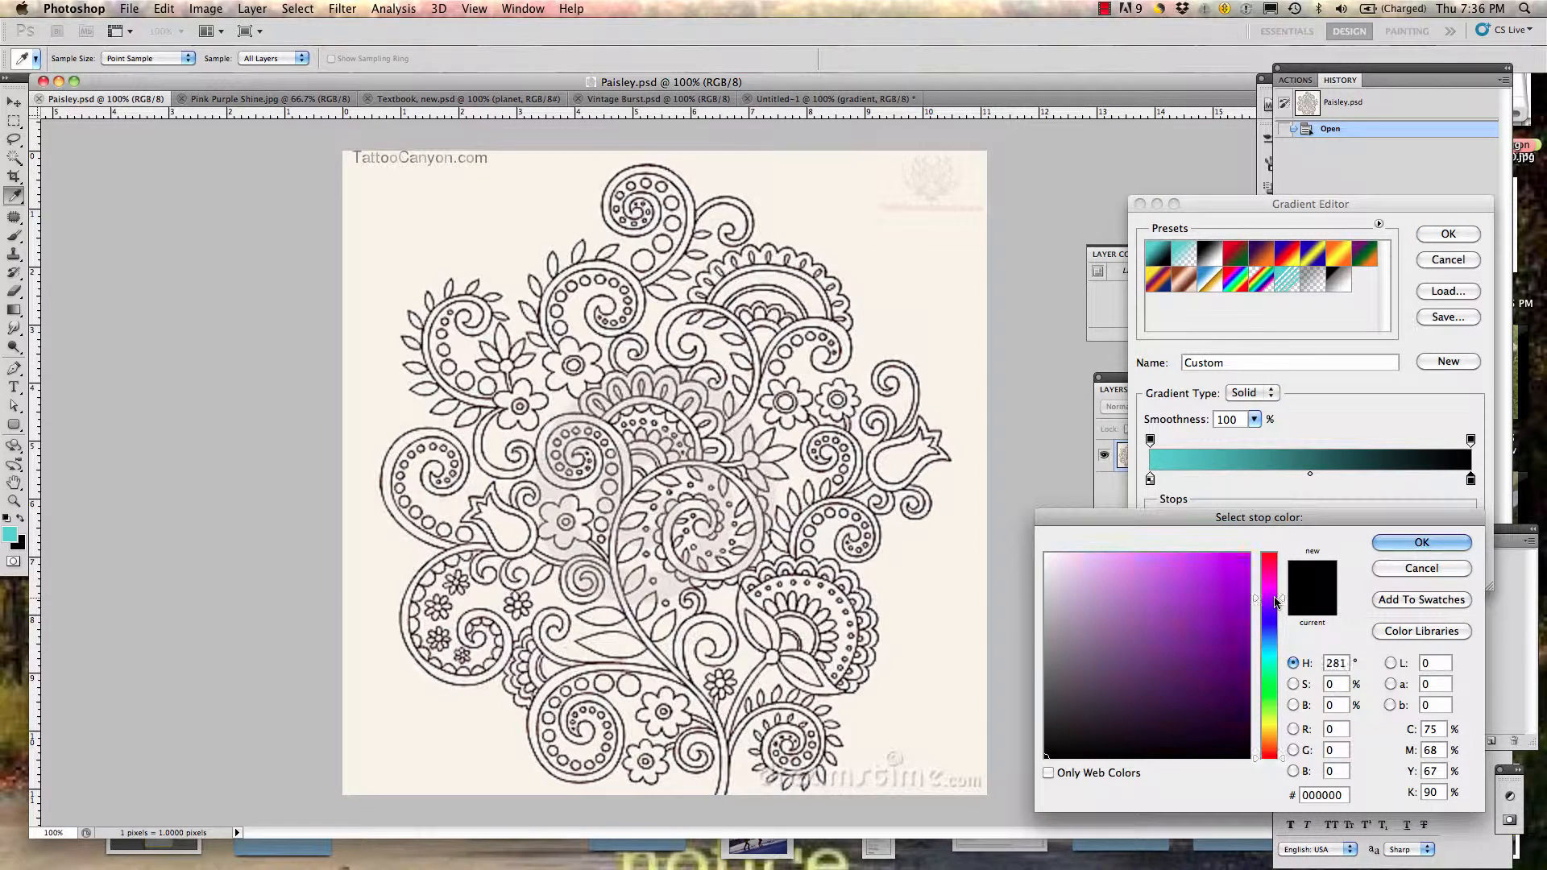
pyautogui.click(1162, 603)
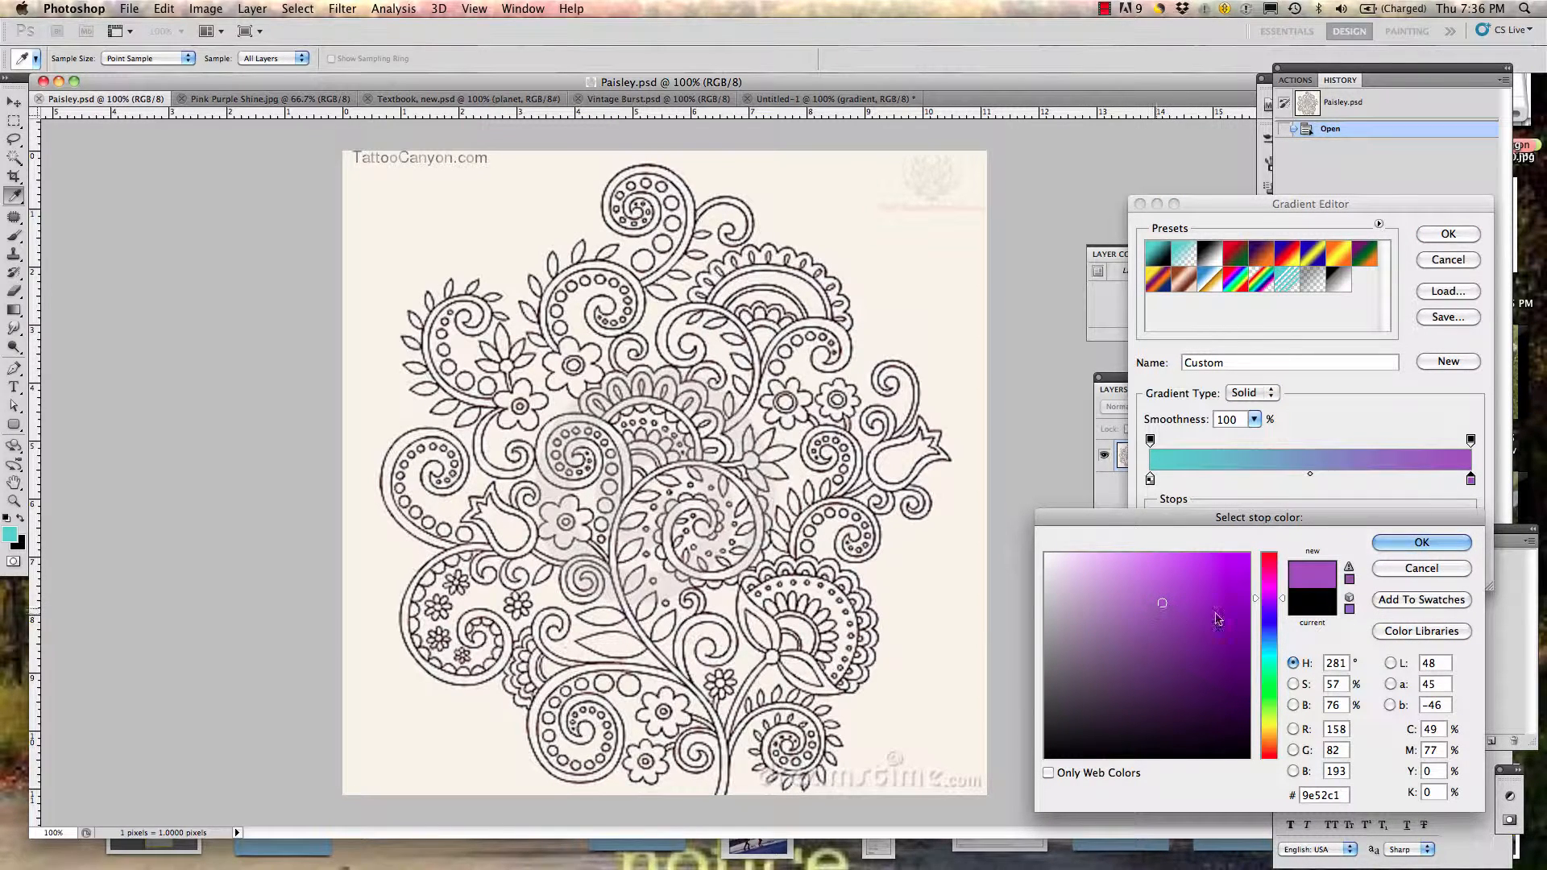
pyautogui.click(1385, 545)
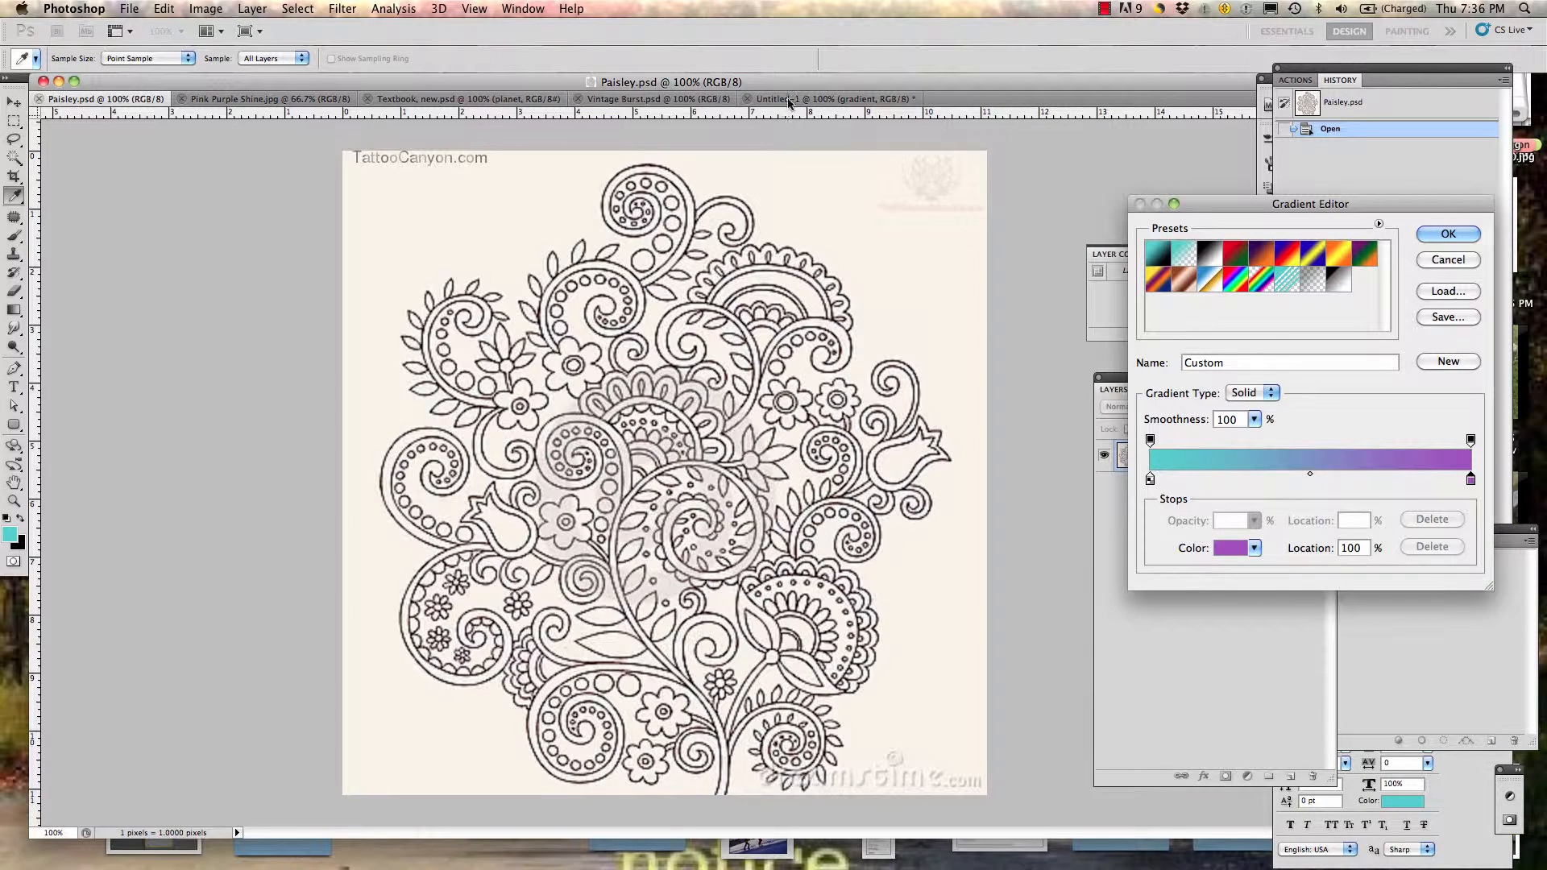
pyautogui.click(1448, 234)
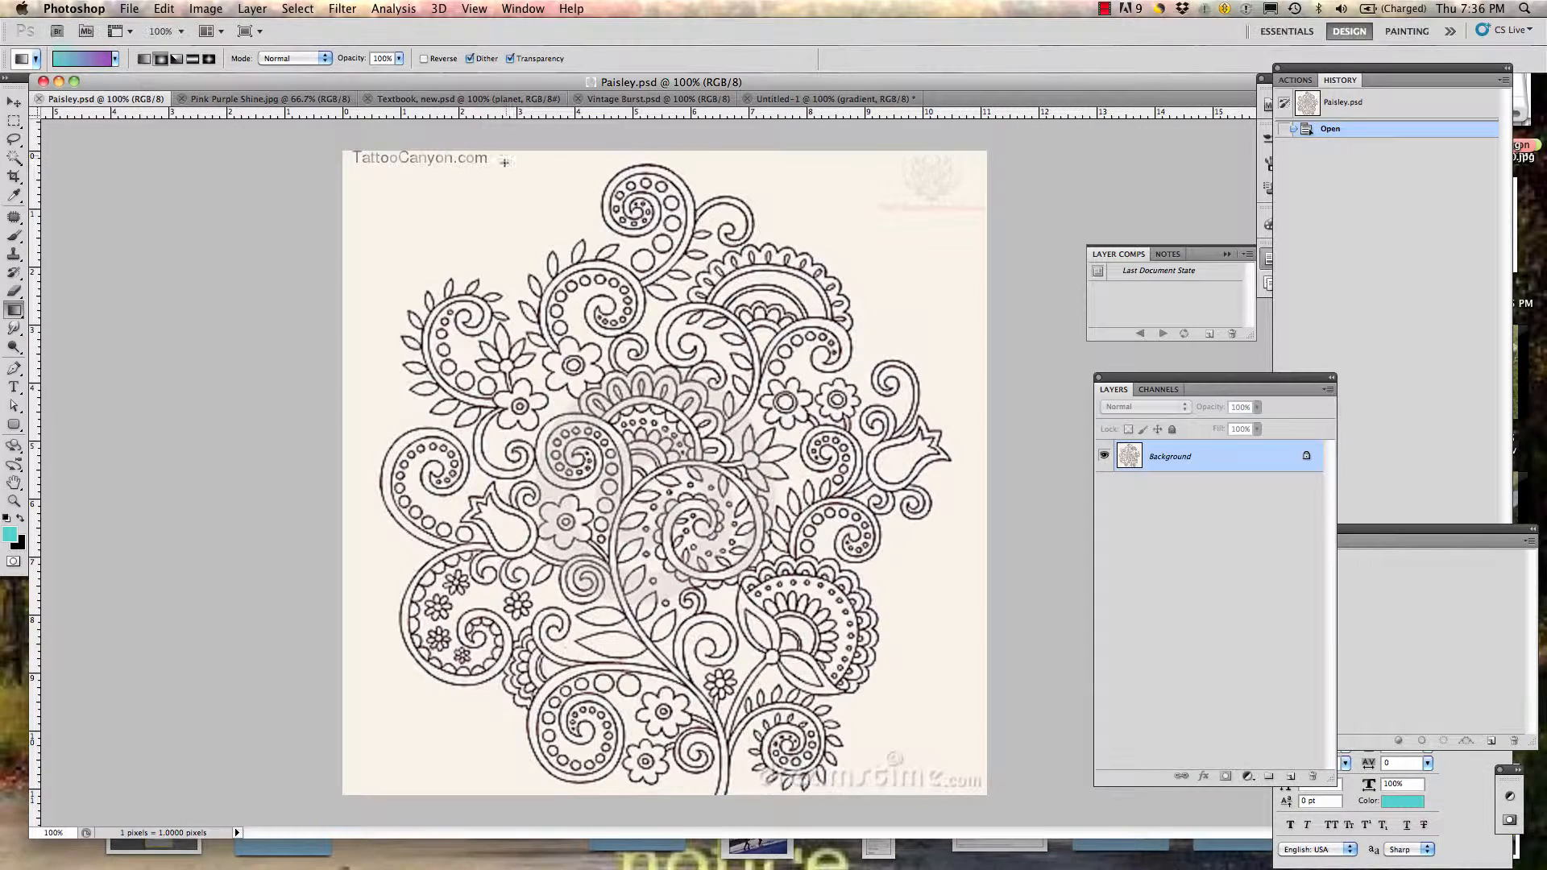
pyautogui.click(830, 98)
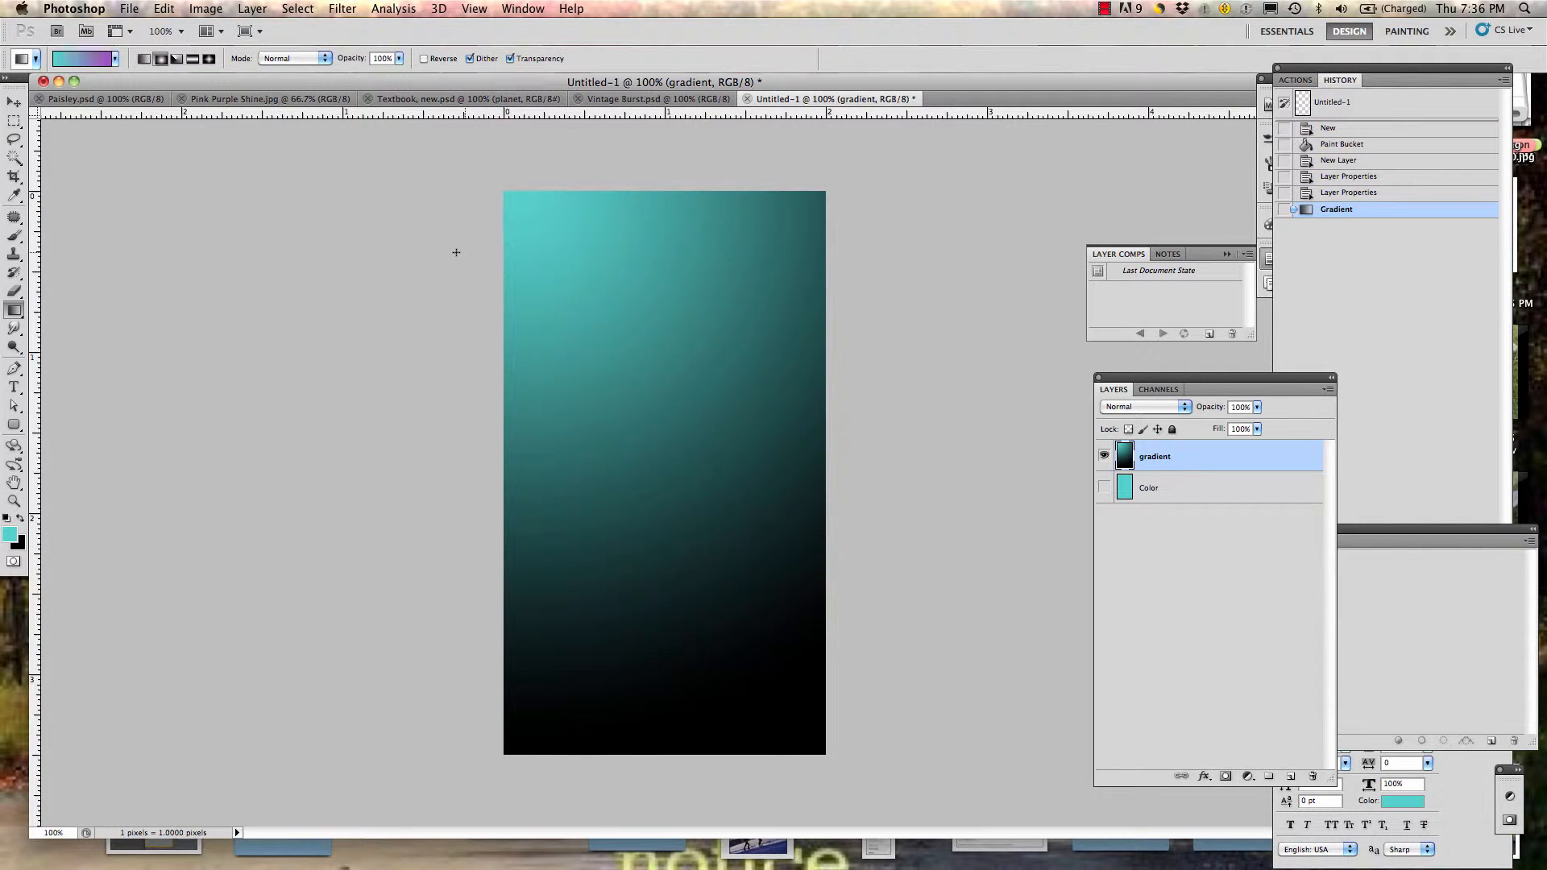
pyautogui.moveTo(507, 198); pyautogui.dragTo(768, 658)
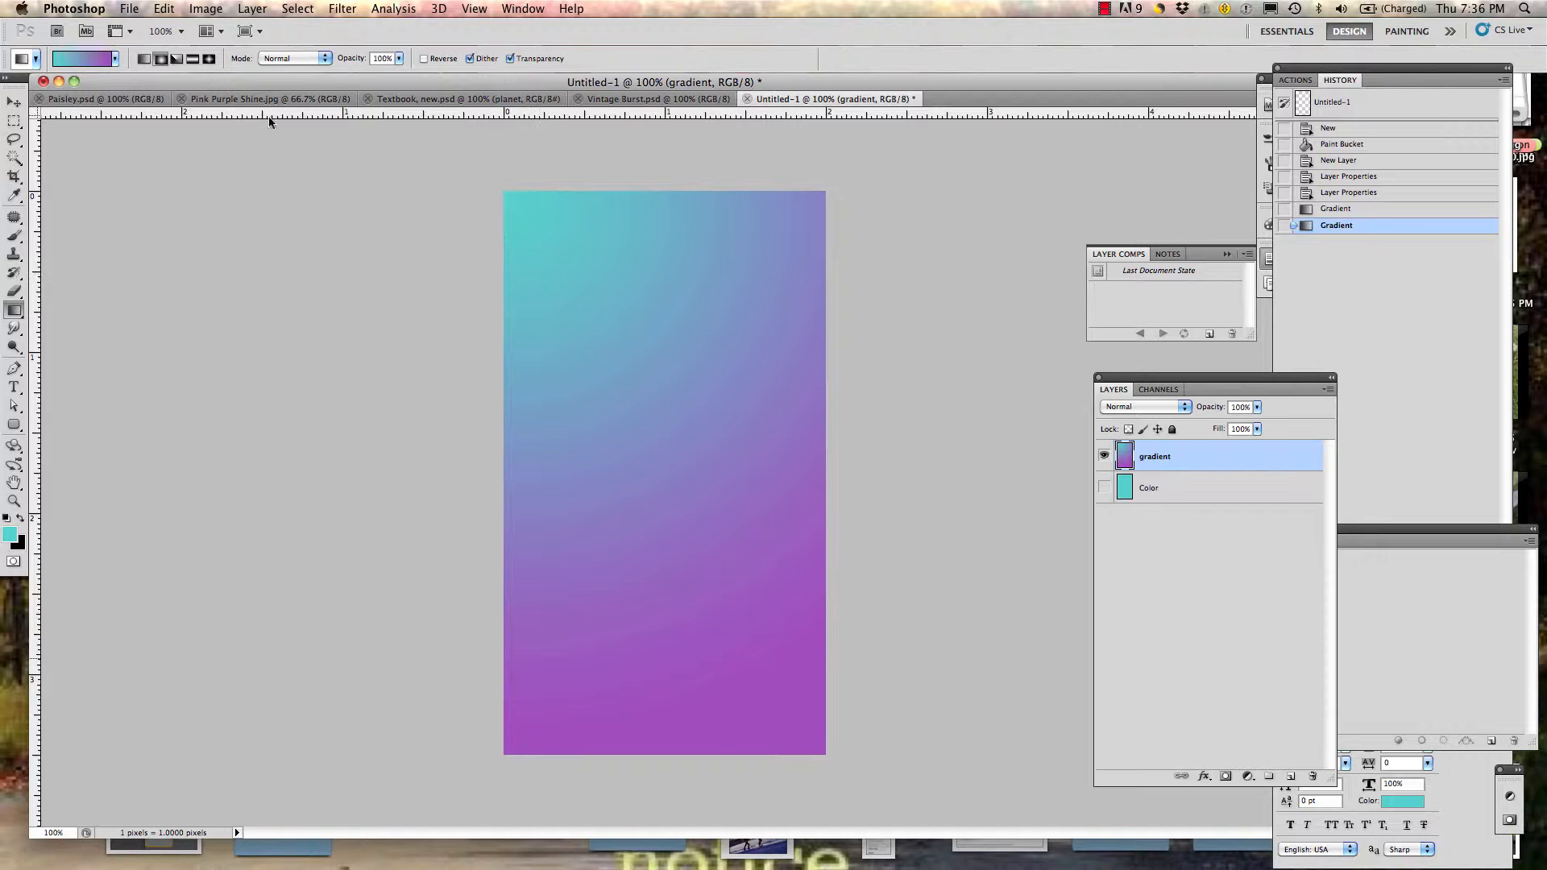
# Step: Isolate the floral drawing in Paisley.psd by inverting a Magic Wand selection of its background, and paste a copy into Untitled-1
pyautogui.click(168, 99)
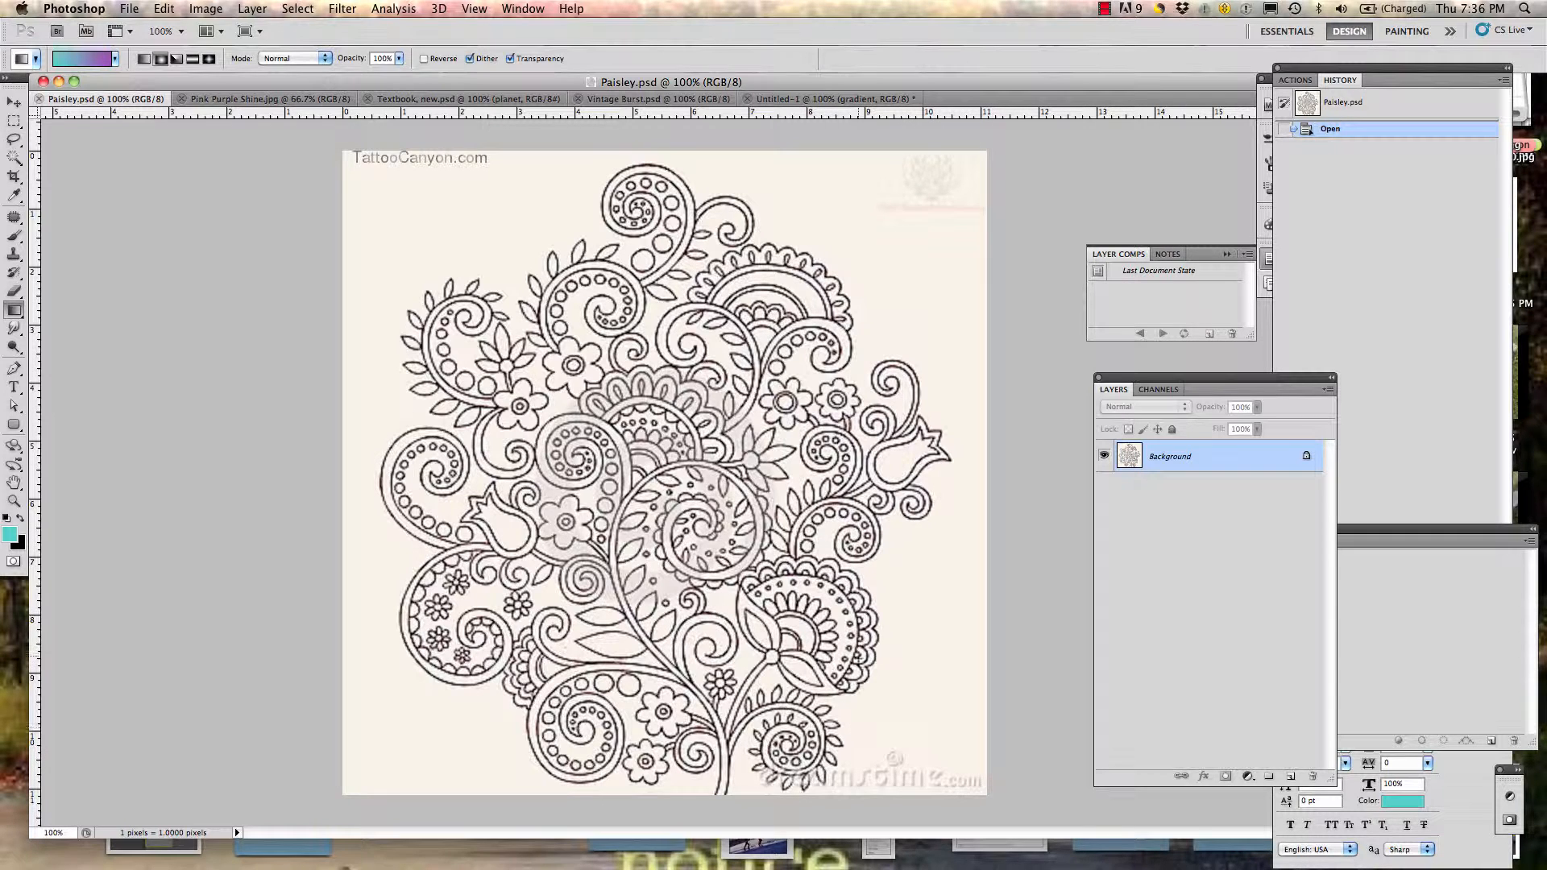
pyautogui.press('w')
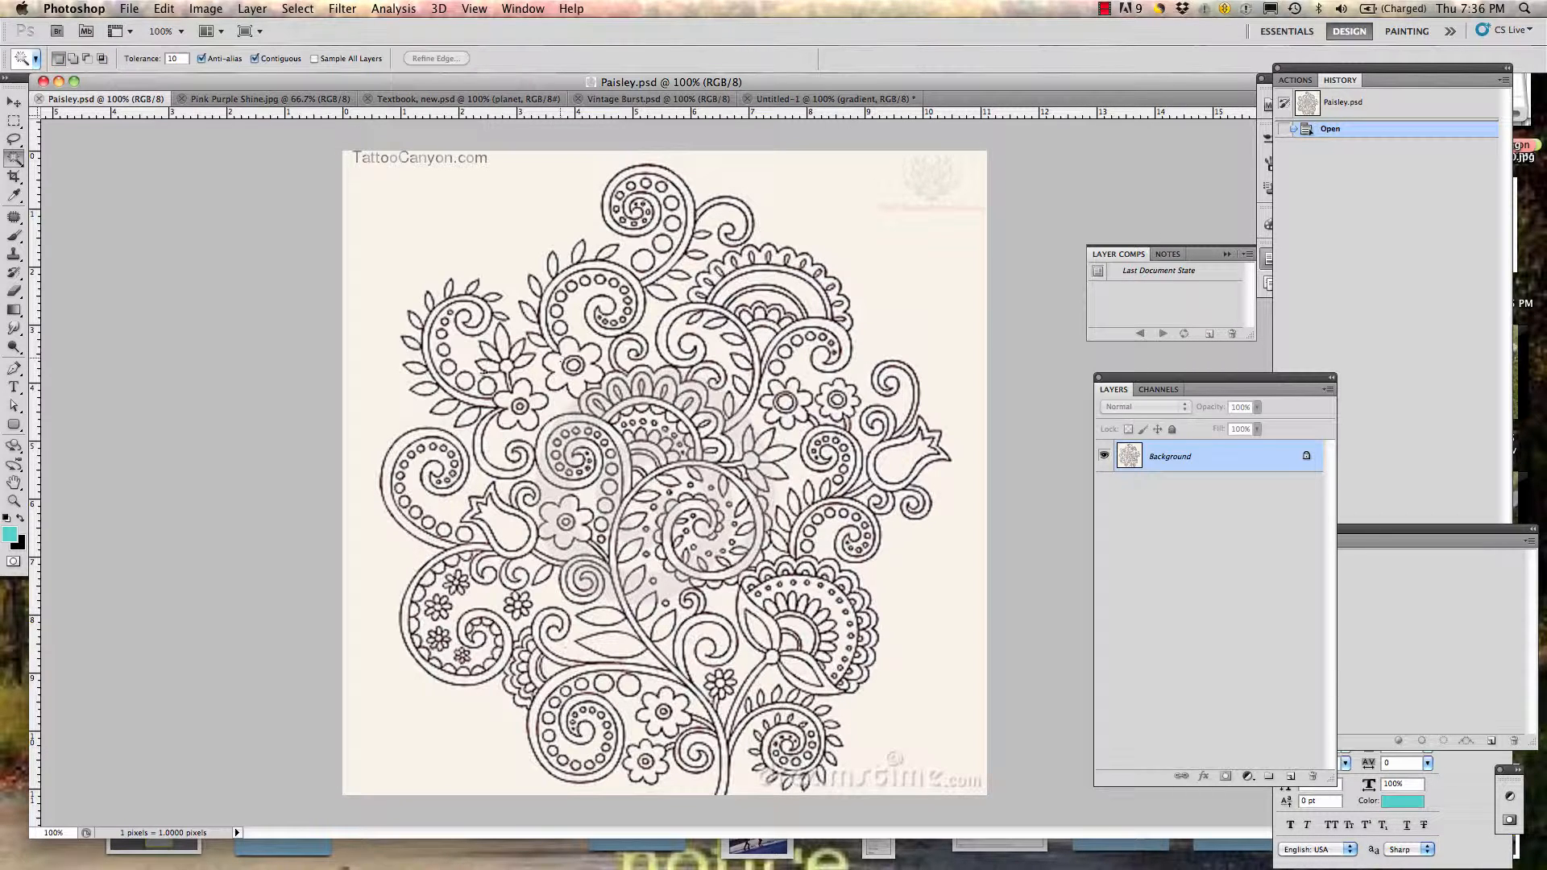
pyautogui.click(577, 219)
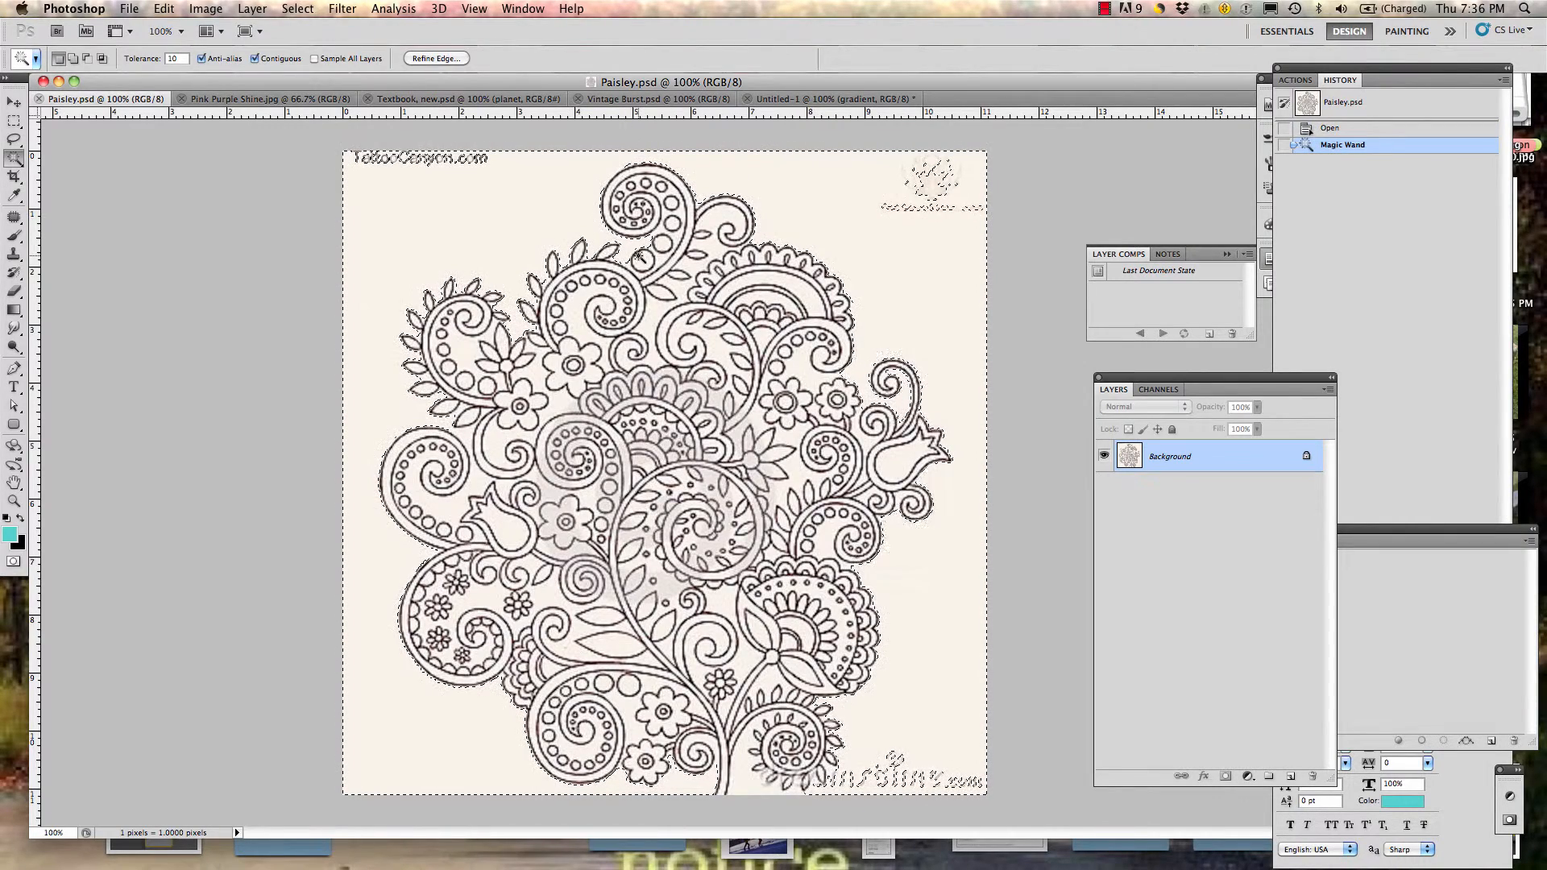
pyautogui.hotkey('shift', 'BackSpace')
pyautogui.press('Return')
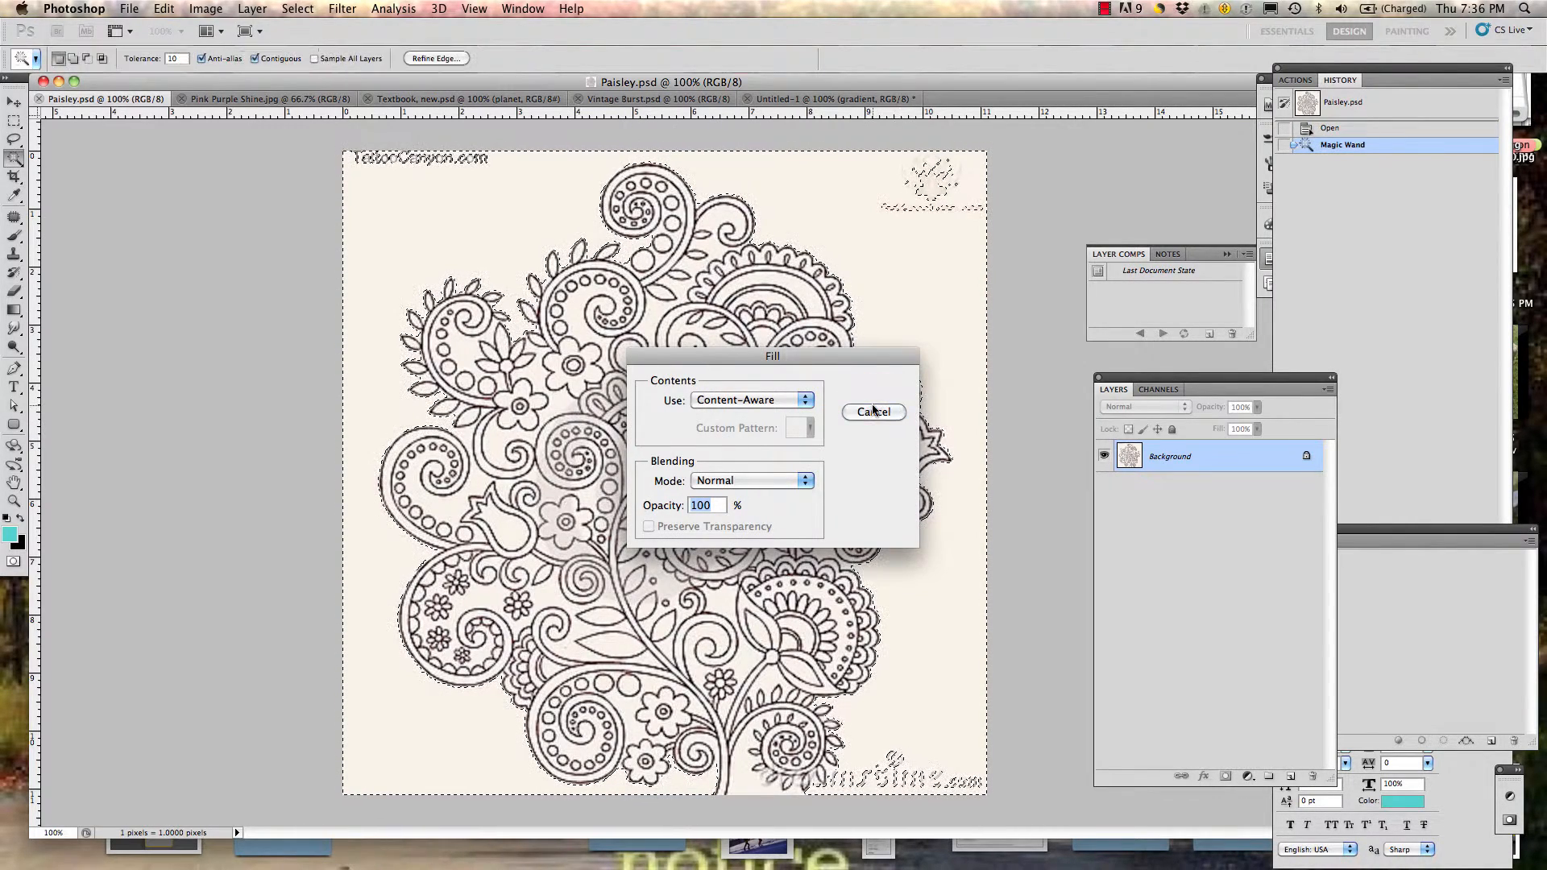
pyautogui.click(299, 9)
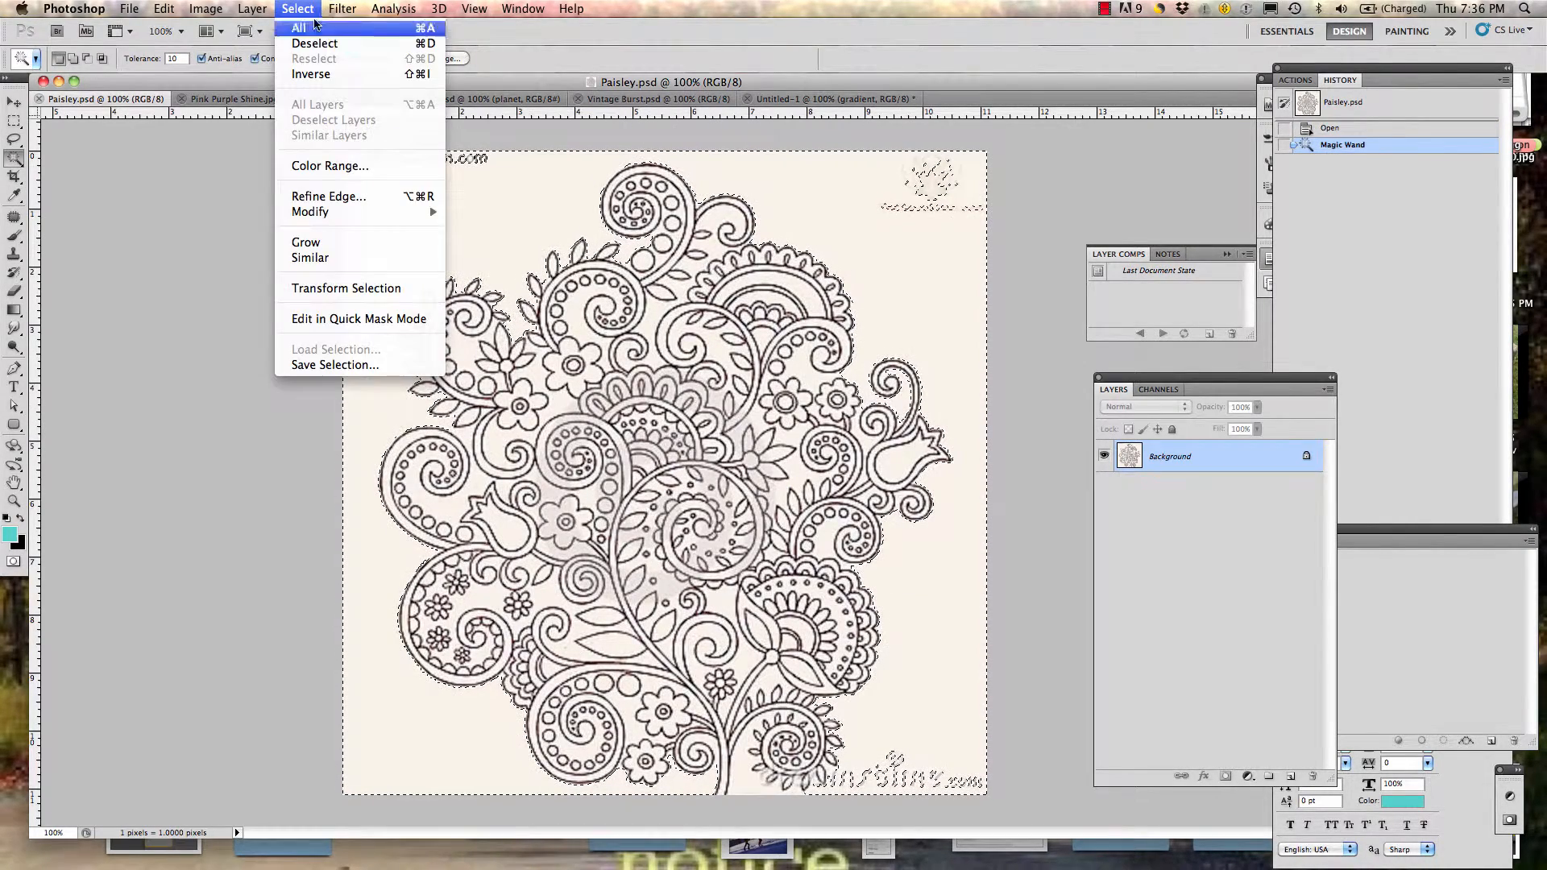
pyautogui.click(337, 78)
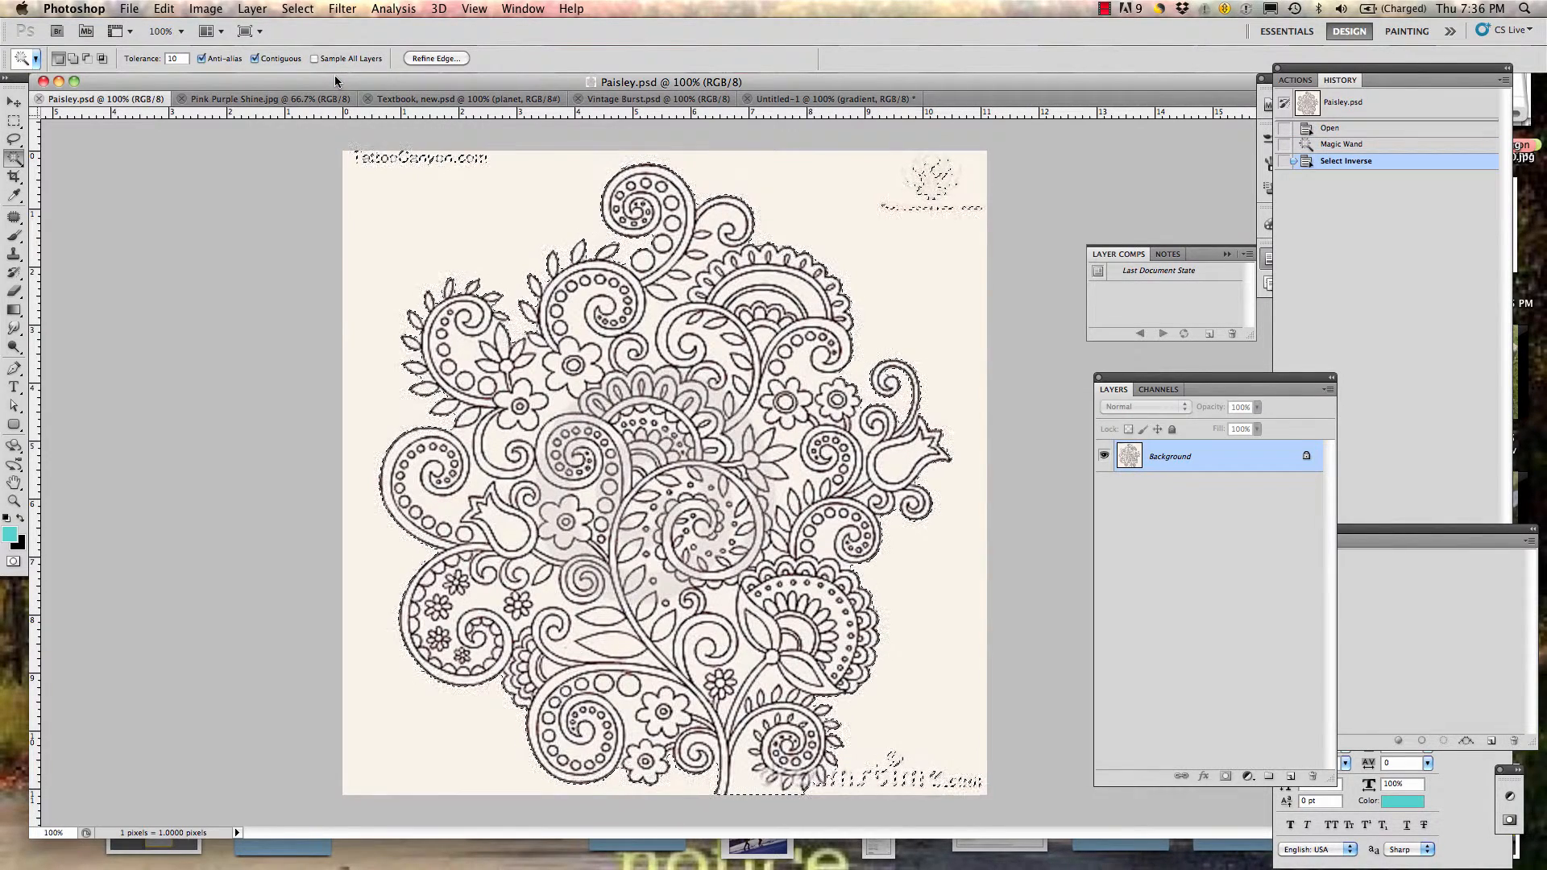
pyautogui.click(796, 101)
pyautogui.press('super+v')
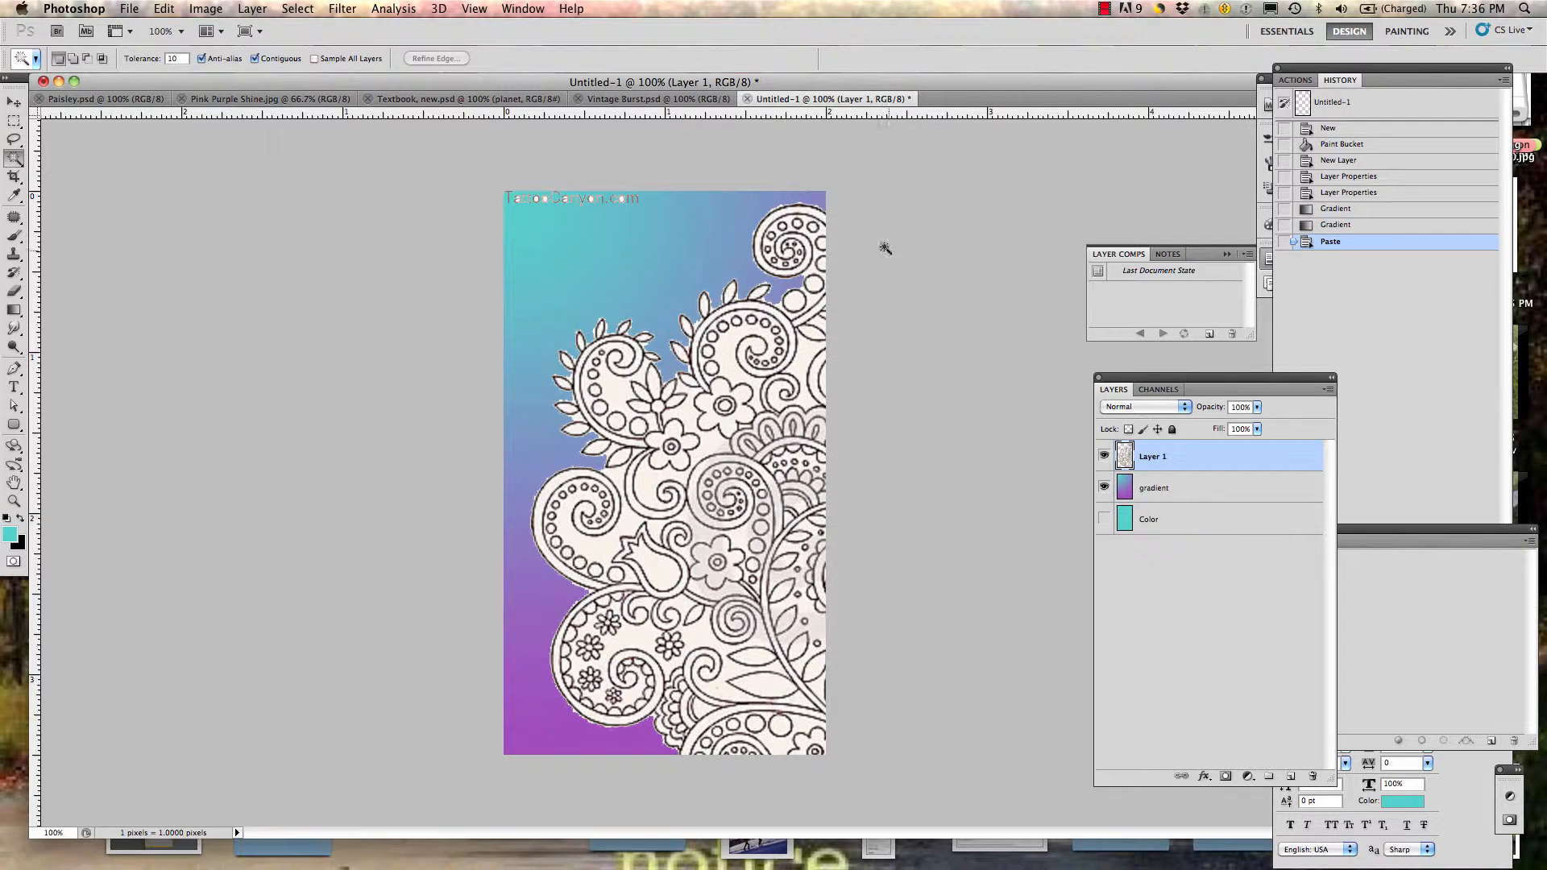
# Step: Erase the website text along the upper edge of the pasted drawing with an enlarged eraser brush
pyautogui.press('e')
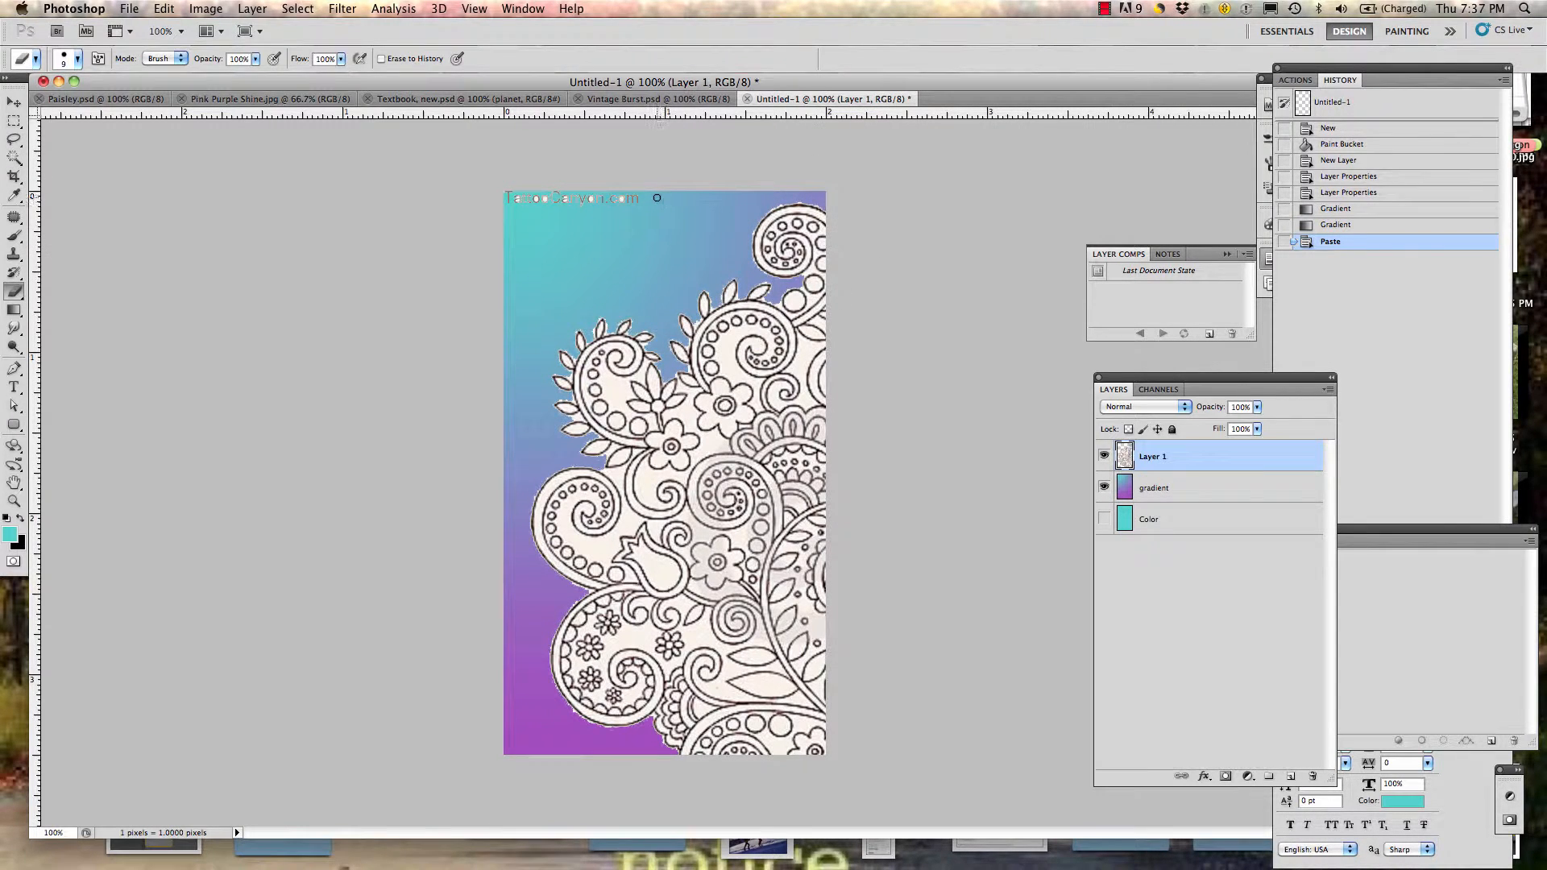
pyautogui.press(']')
pyautogui.press(']')
pyautogui.press(']')
pyautogui.moveTo(636, 194)
pyautogui.mouseDown()
pyautogui.moveTo(436, 207)
pyautogui.moveTo(666, 203)
pyautogui.moveTo(622, 194)
pyautogui.mouseUp()
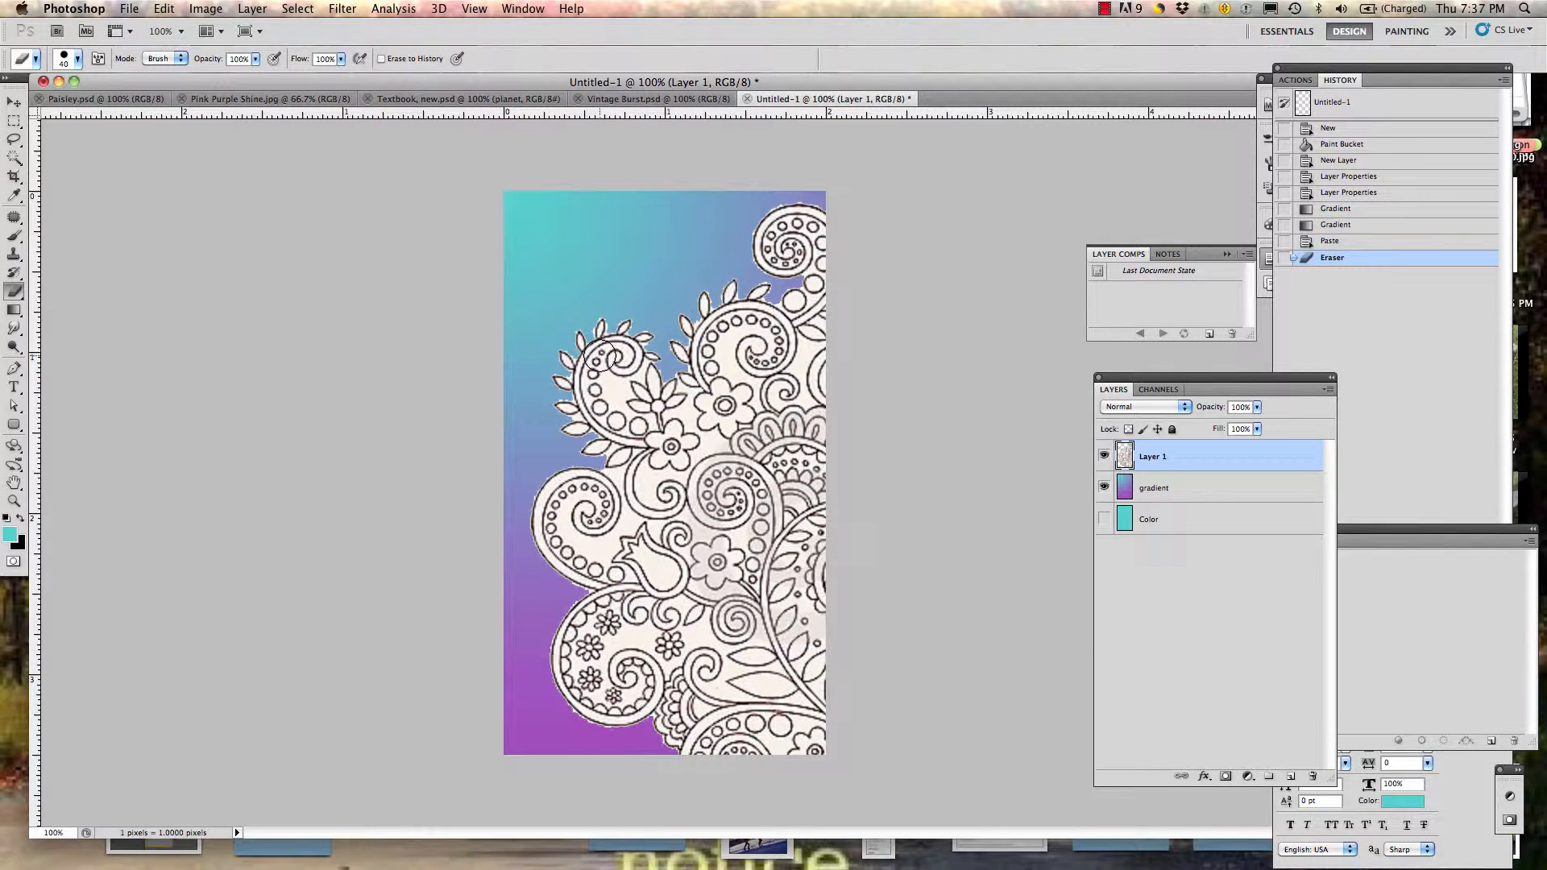
pyautogui.press('v')
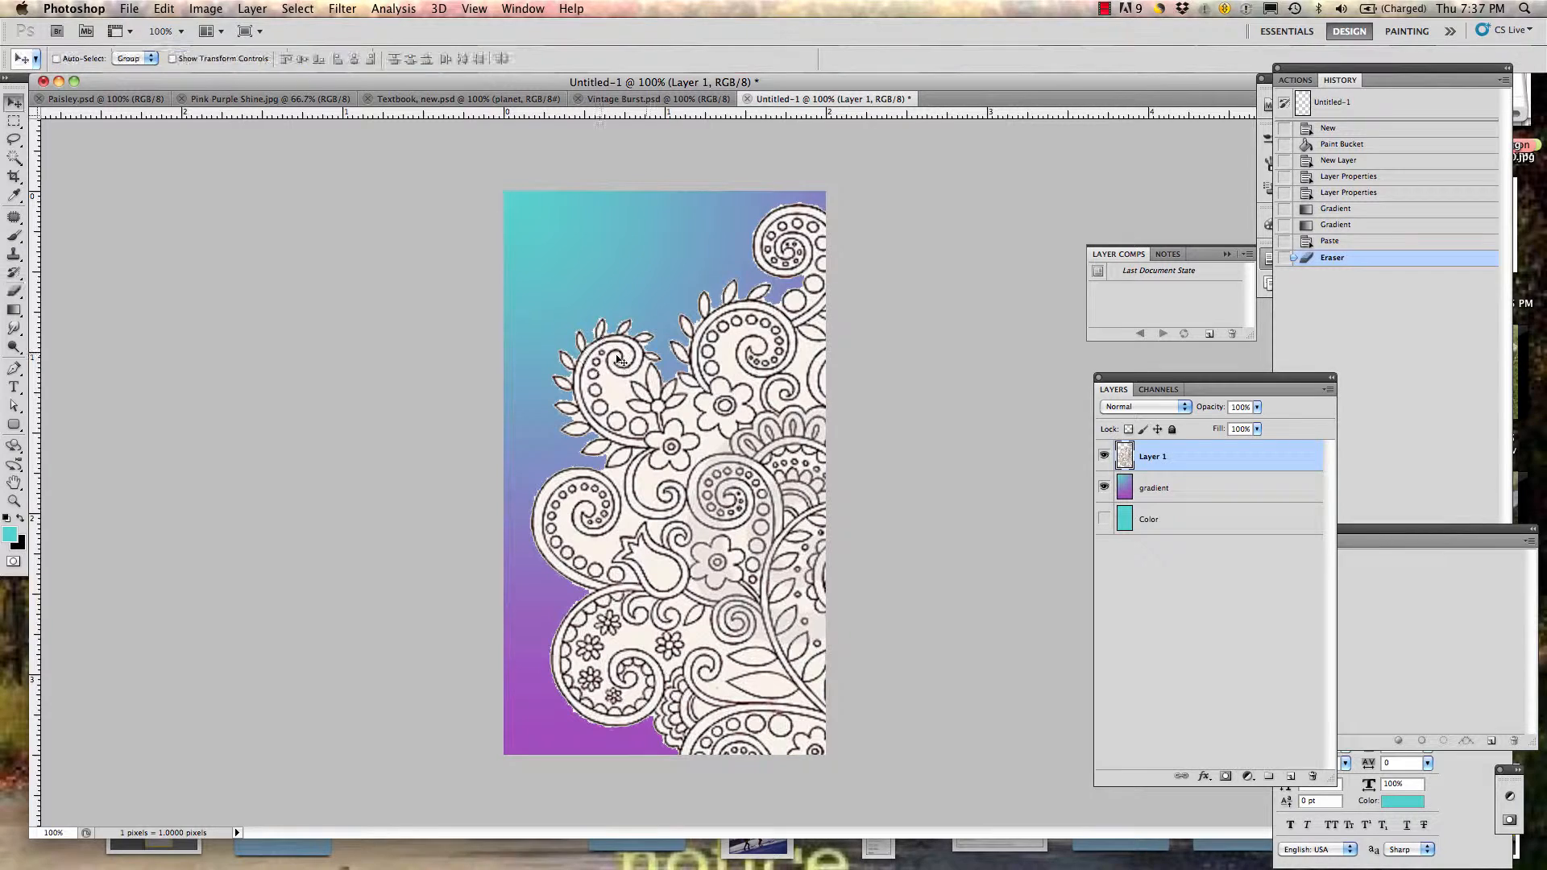
# Step: Rename the pasted drawing's layer as Paisley
pyautogui.doubleClick(1152, 457)
pyautogui.write('Paisley')
pyautogui.press('Return')
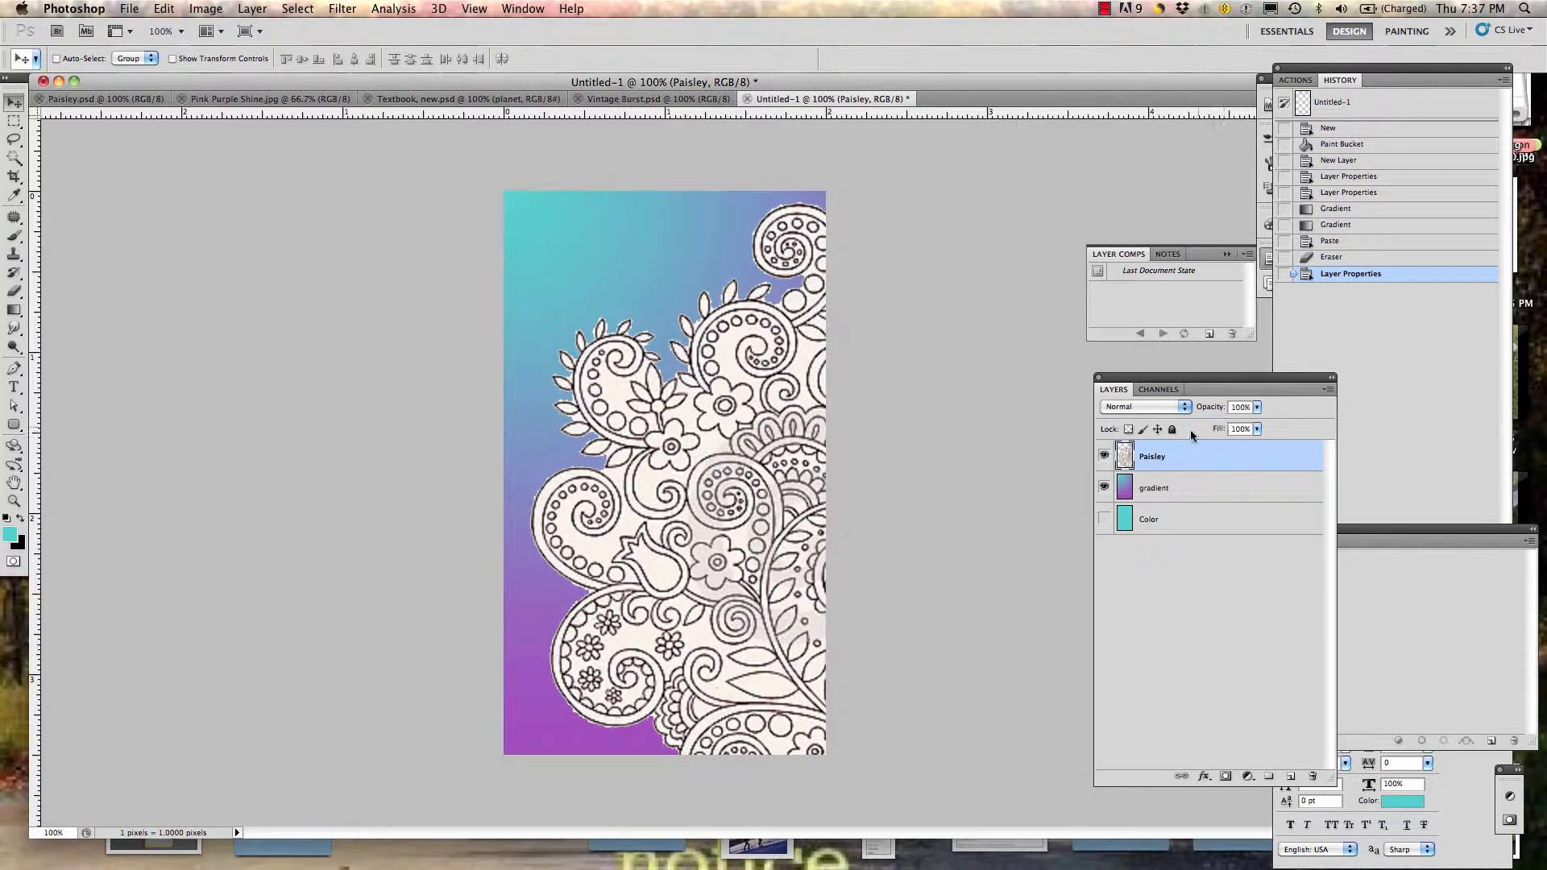
# Step: Lower the Paisley layer's opacity and fill to 50% each
pyautogui.click(1257, 410)
pyautogui.moveTo(1256, 414); pyautogui.dragTo(1235, 424)
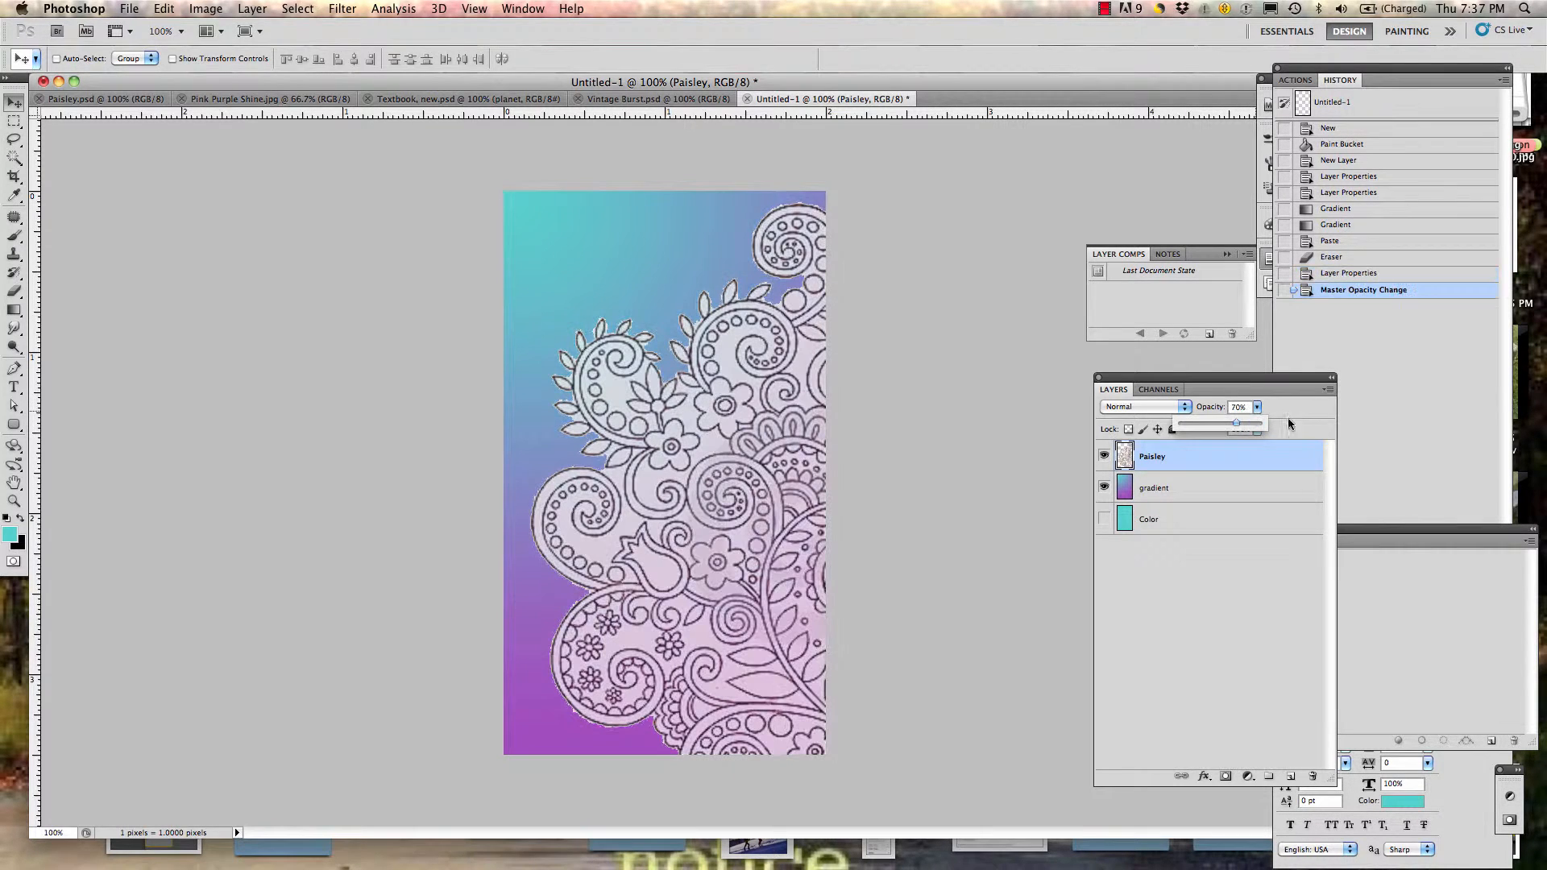
pyautogui.click(1246, 429)
pyautogui.write('50')
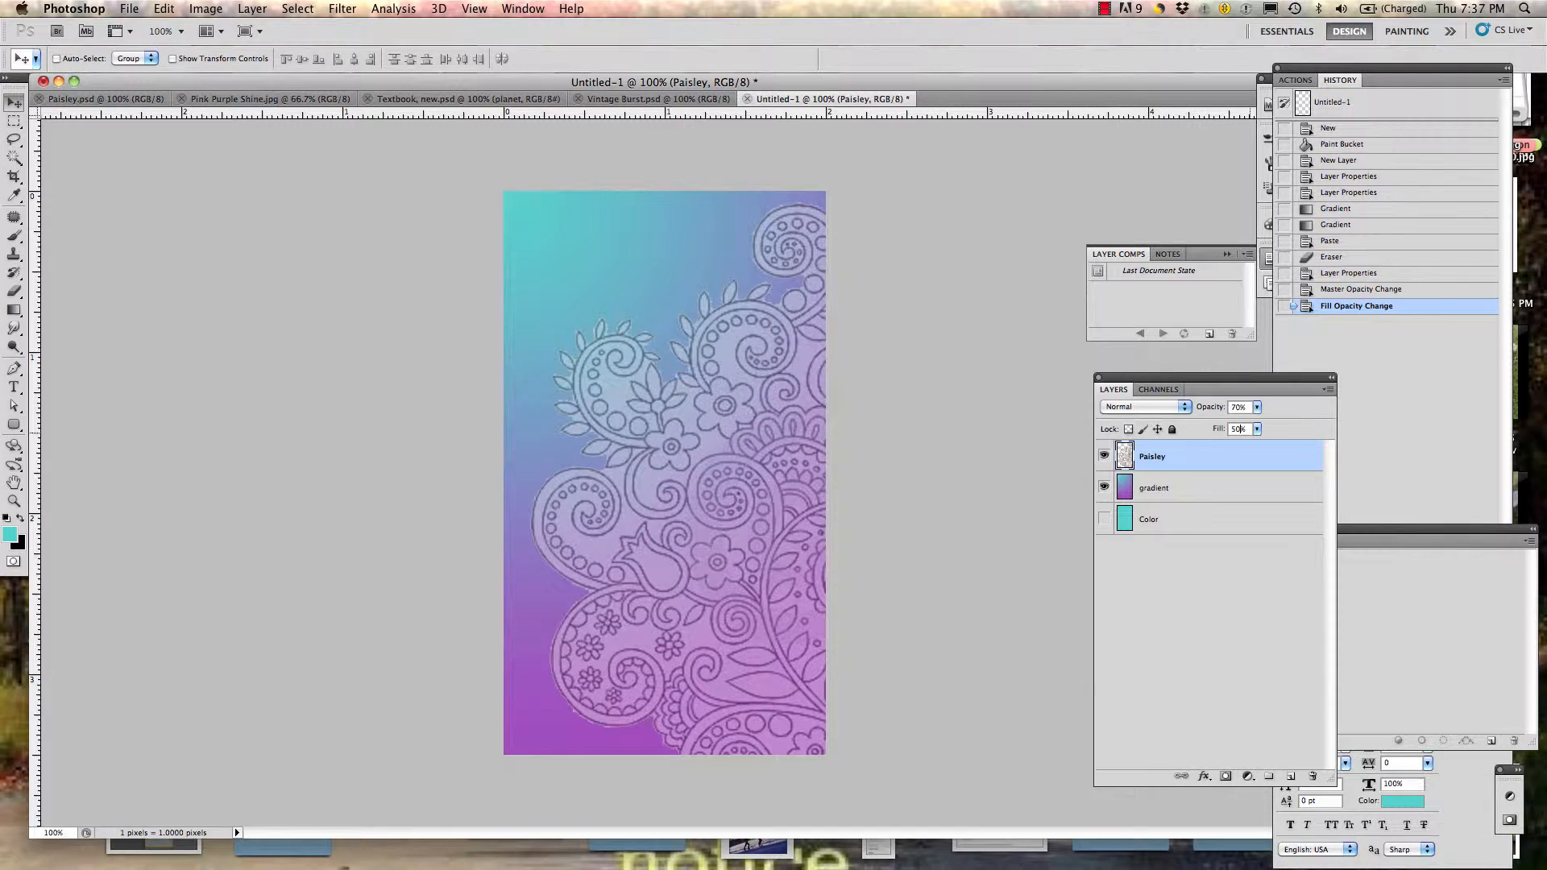
pyautogui.click(1235, 407)
pyautogui.write('50')
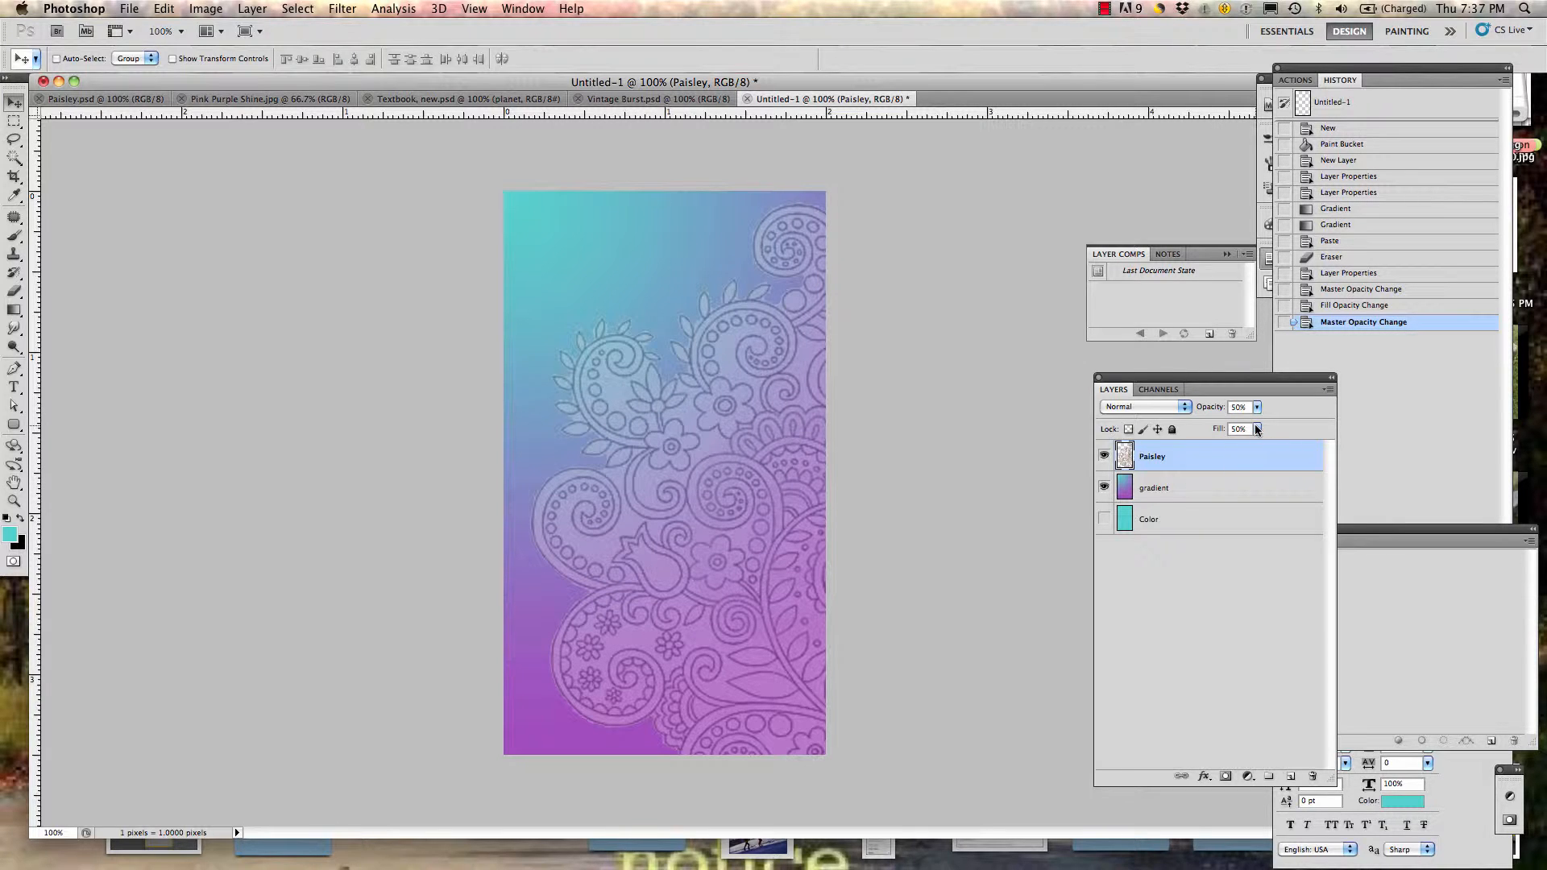
# Step: Restore the Paisley layer's fill and opacity to 100%
pyautogui.click(1256, 429)
pyautogui.moveTo(1257, 443); pyautogui.dragTo(1300, 422)
pyautogui.click(1256, 408)
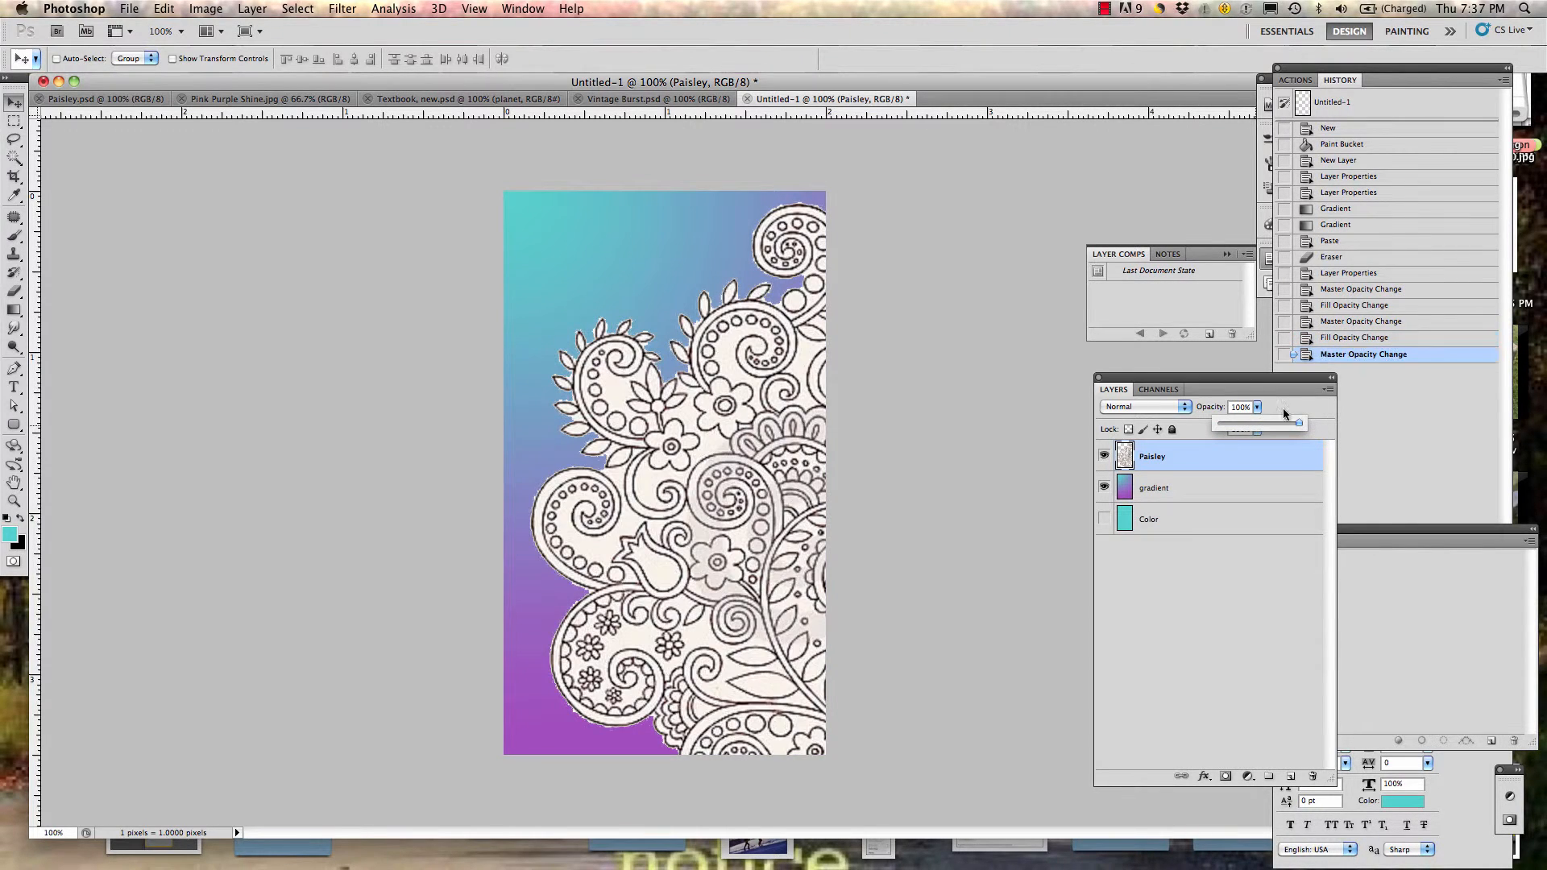
# Step: Set the Paisley layer's blend mode to Multiply, with opacity at 66% and fill at 38%
pyautogui.click(1184, 408)
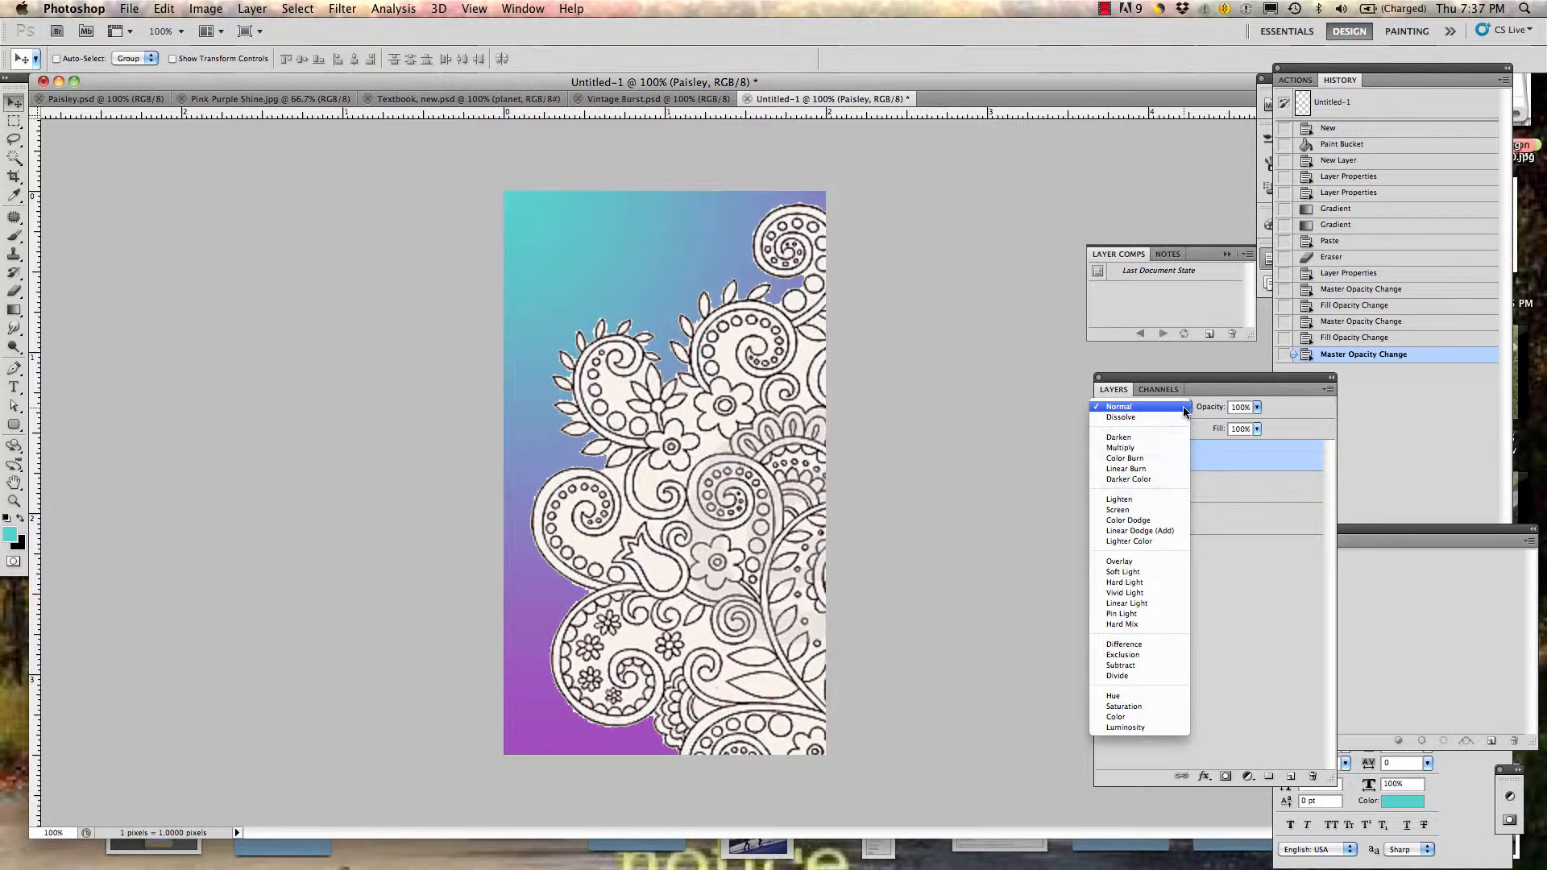
pyautogui.click(1169, 448)
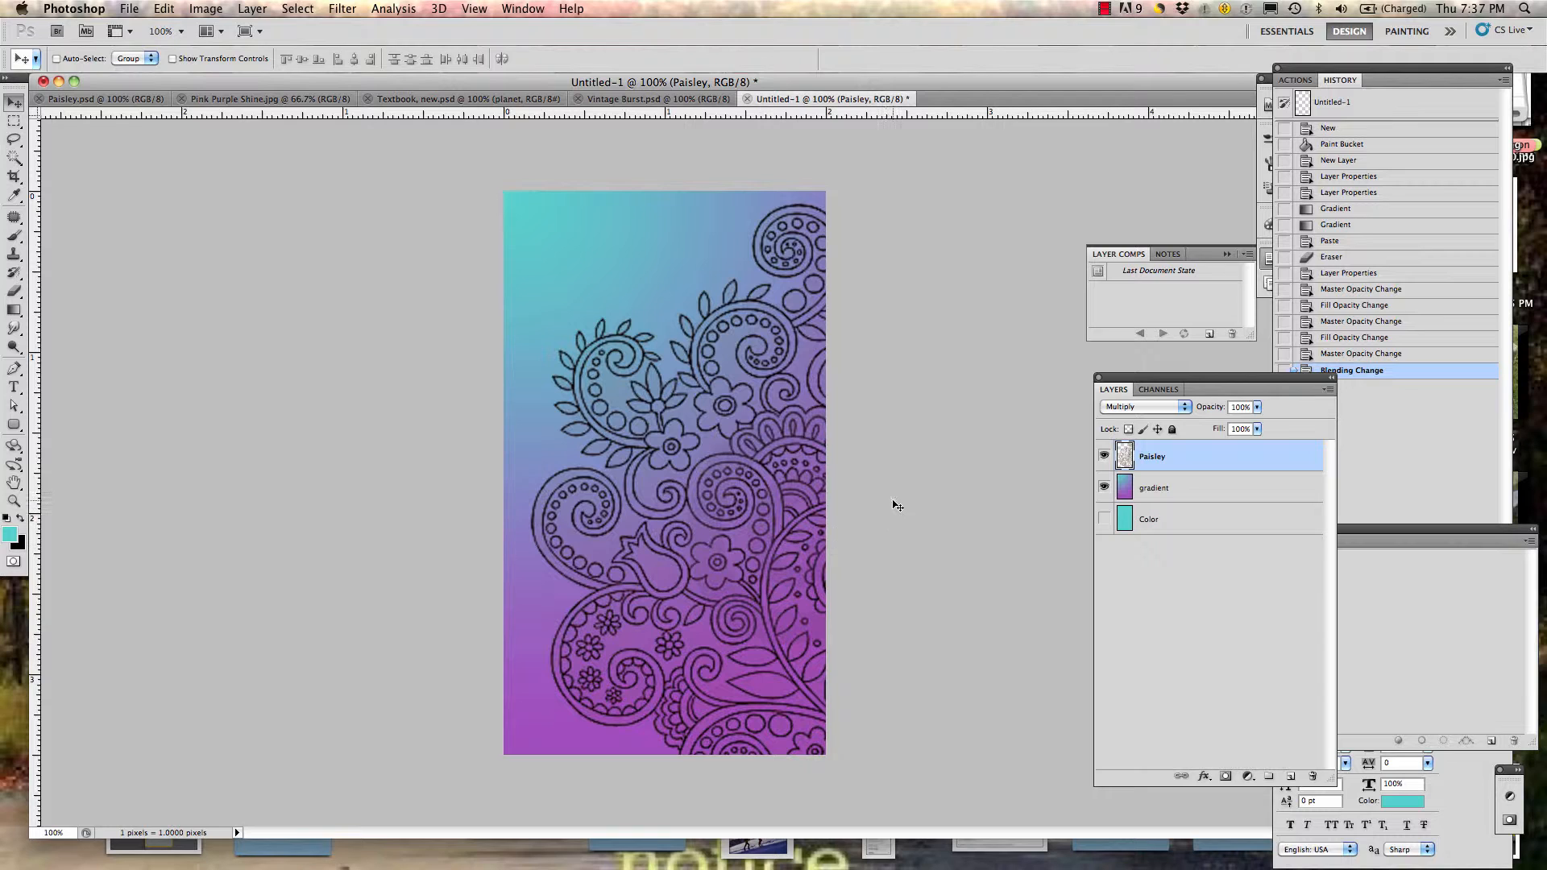
pyautogui.click(1258, 408)
pyautogui.moveTo(1261, 423); pyautogui.dragTo(1234, 424)
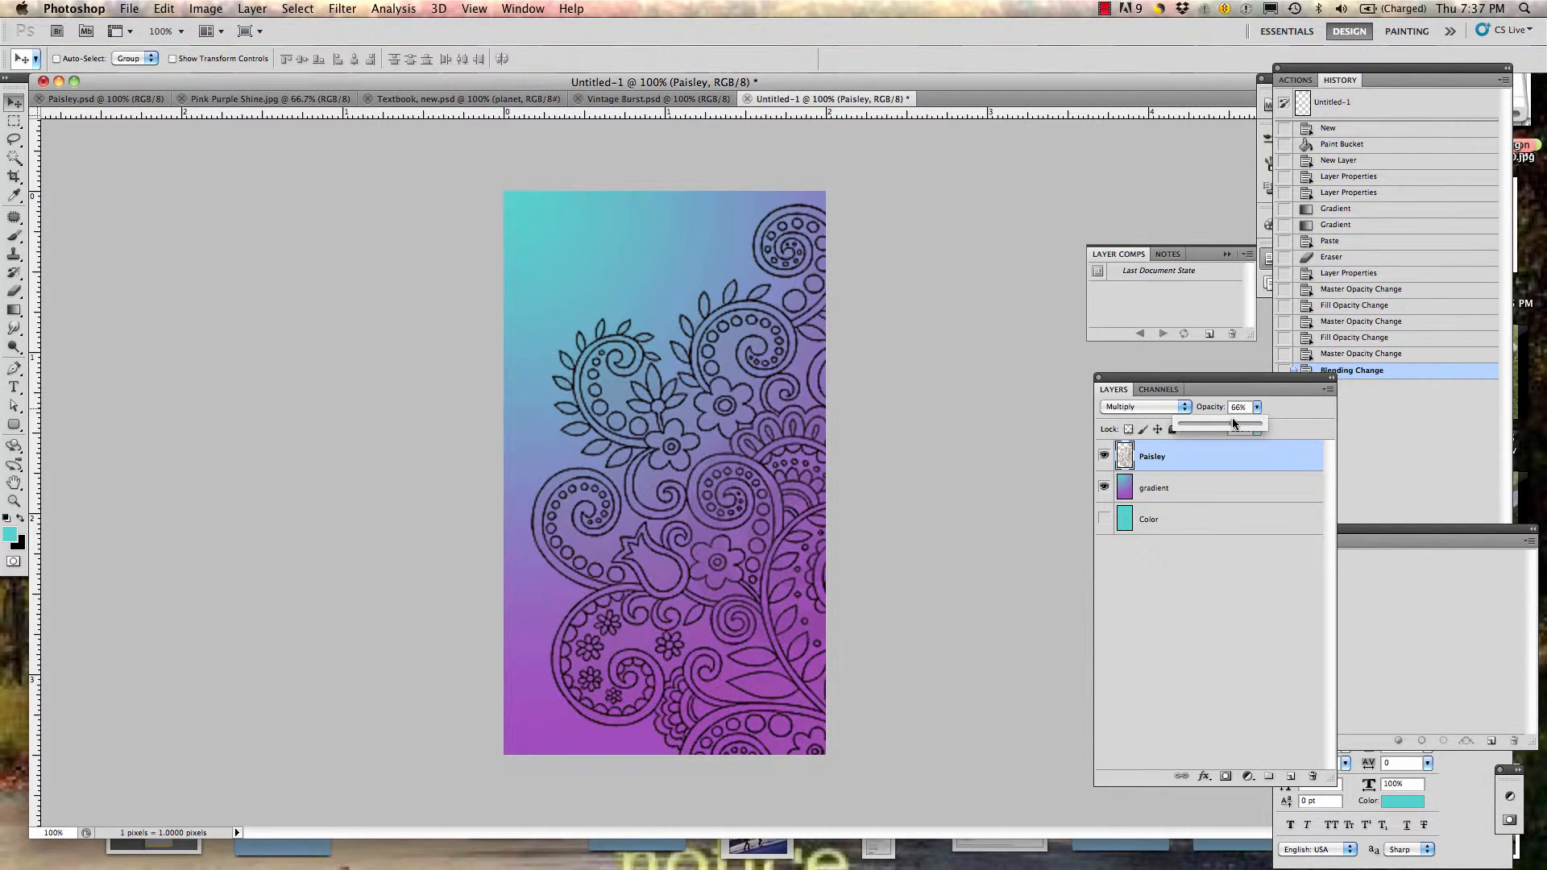
pyautogui.click(1257, 429)
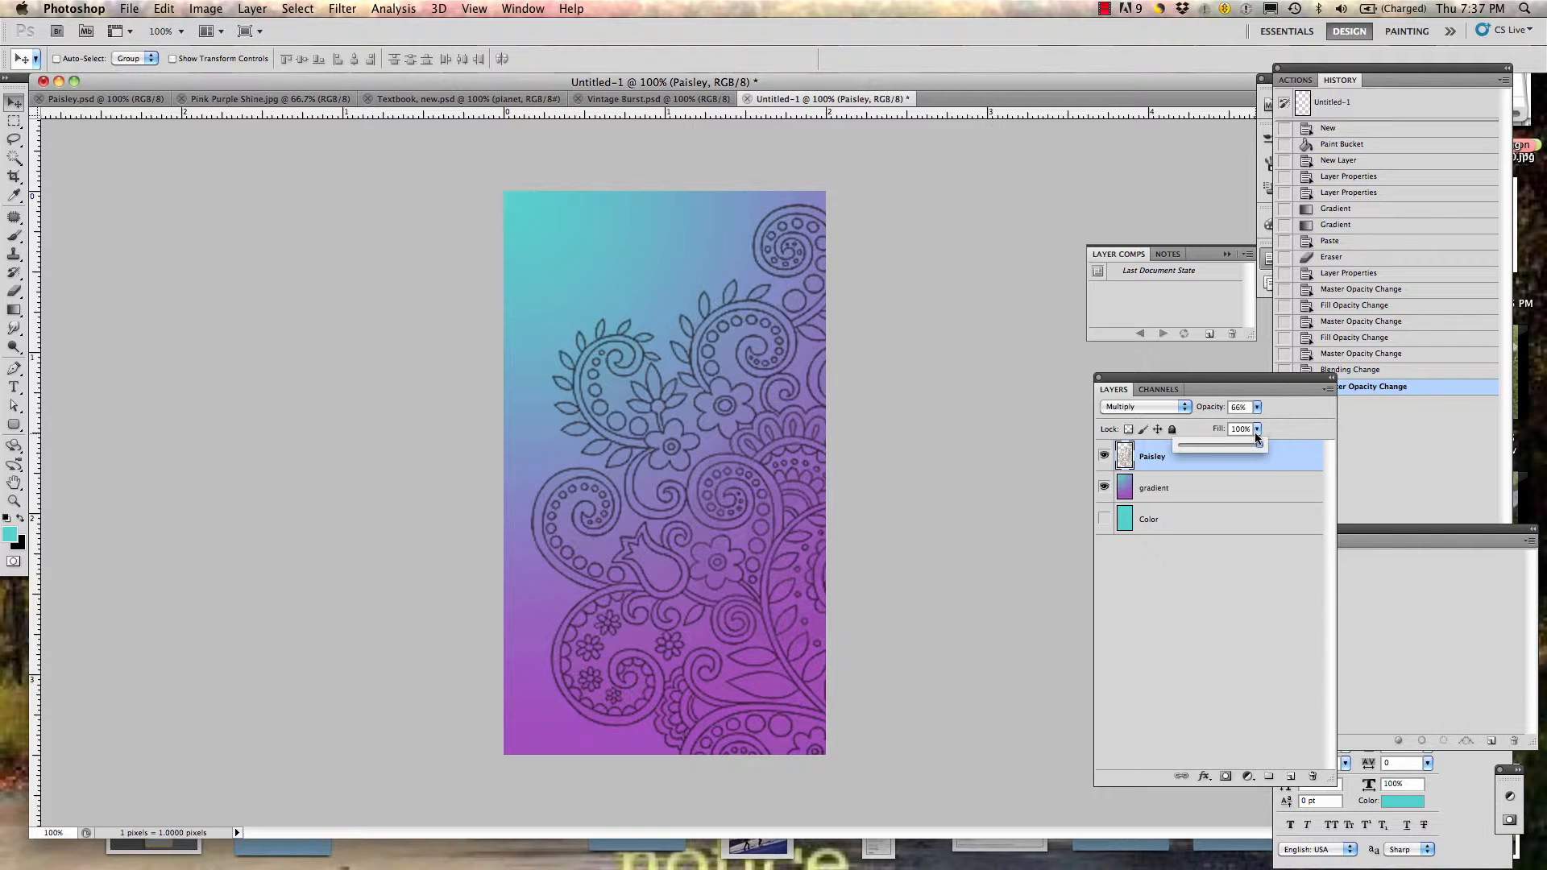
pyautogui.click(1211, 444)
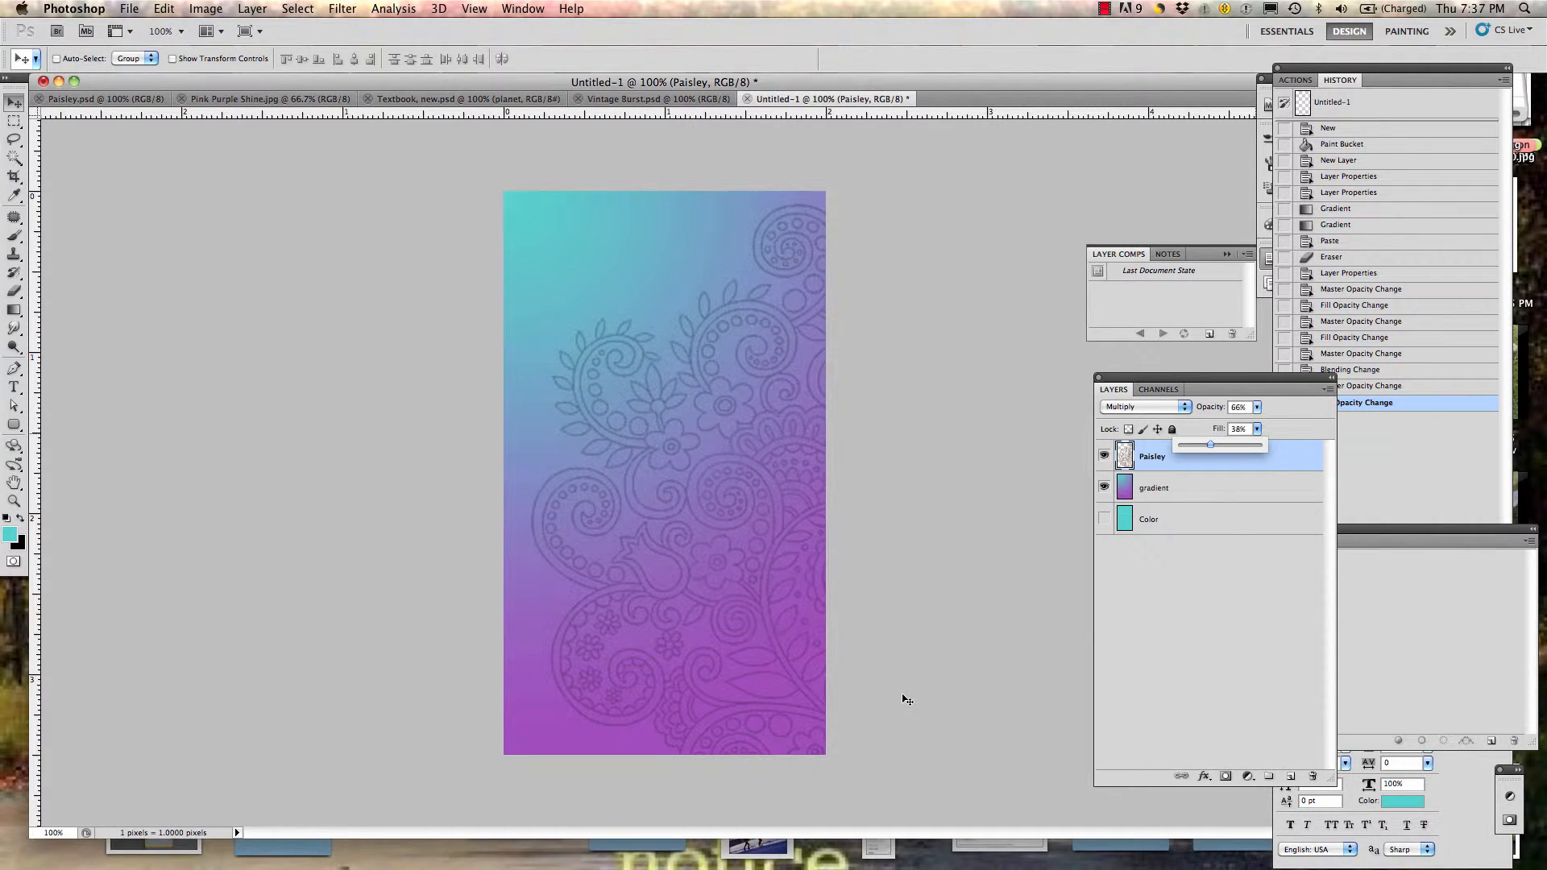
# Step: Return the Paisley layer to Normal blending with opacity and fill at 100%
pyautogui.click(1172, 584)
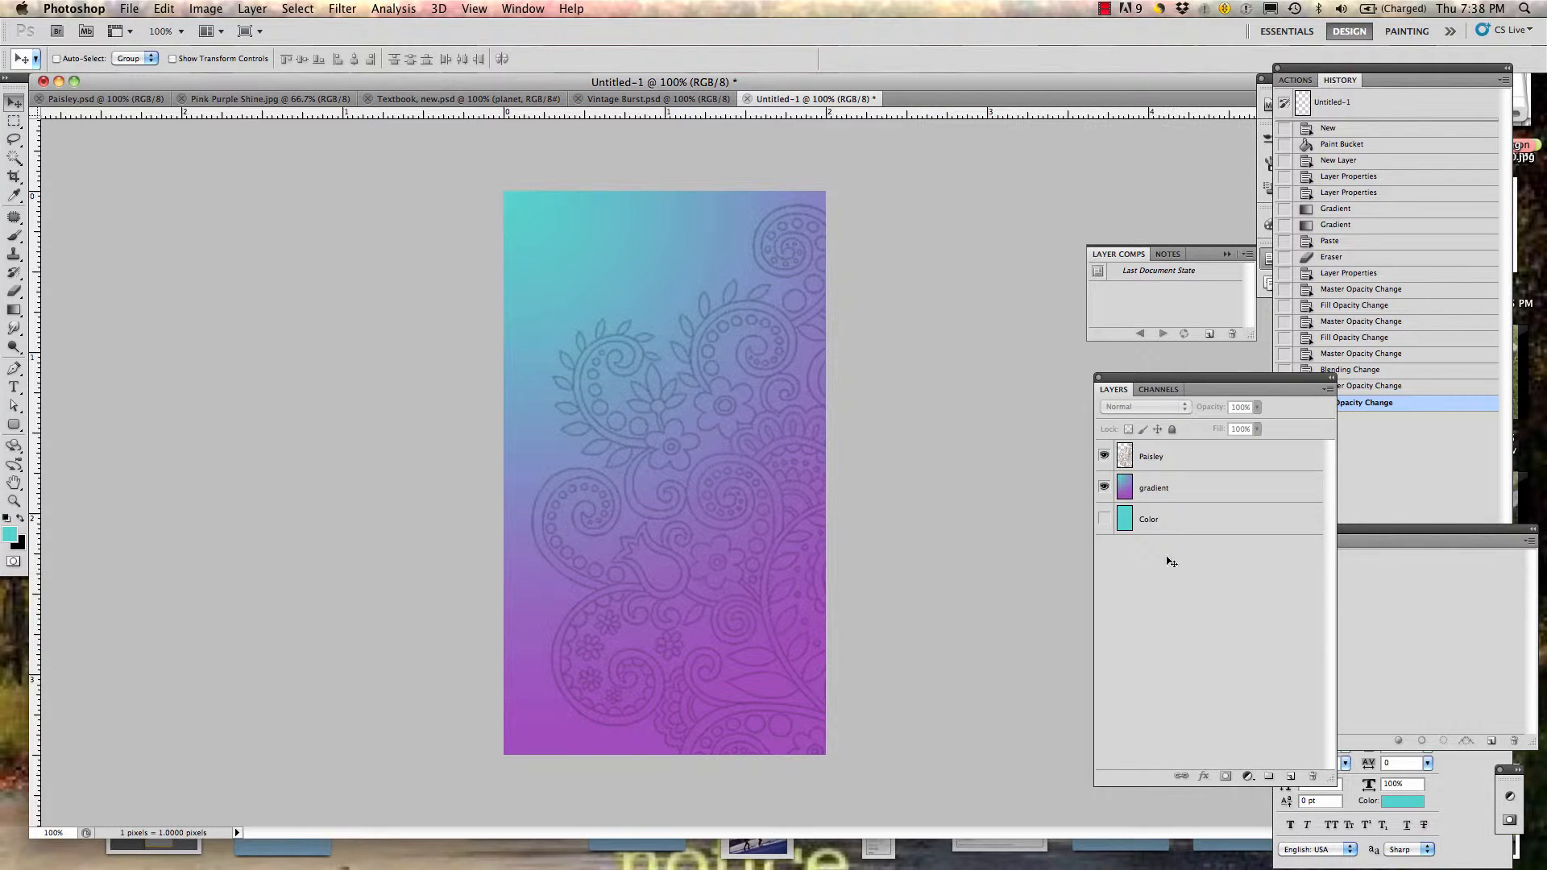
pyautogui.click(1225, 460)
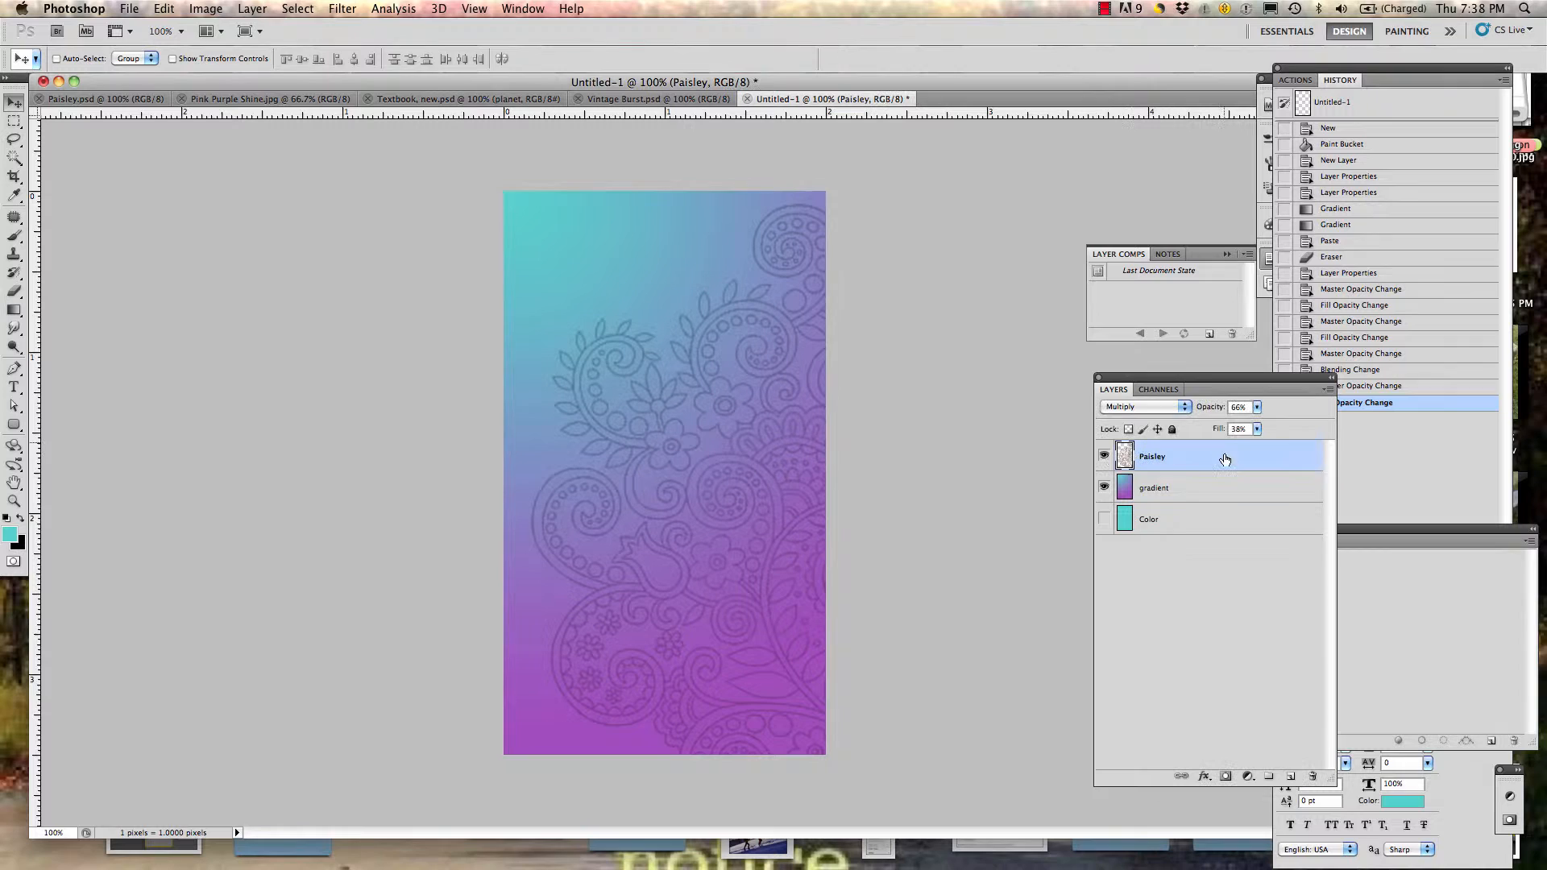
pyautogui.click(1258, 408)
pyautogui.moveTo(1263, 420); pyautogui.dragTo(1328, 445)
pyautogui.click(1257, 429)
pyautogui.click(1185, 408)
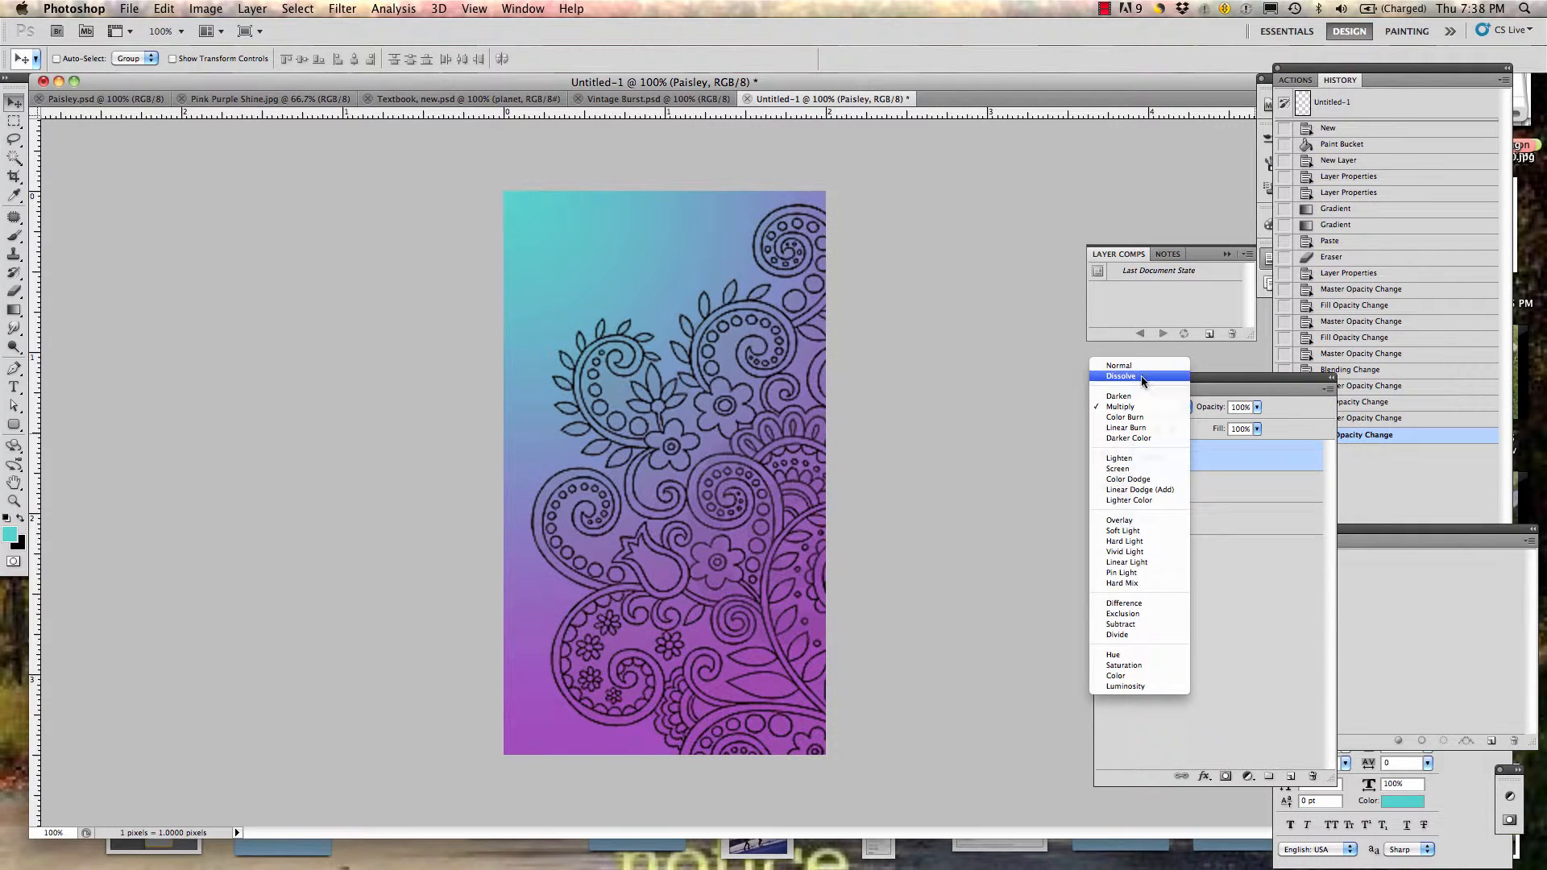
pyautogui.click(1120, 366)
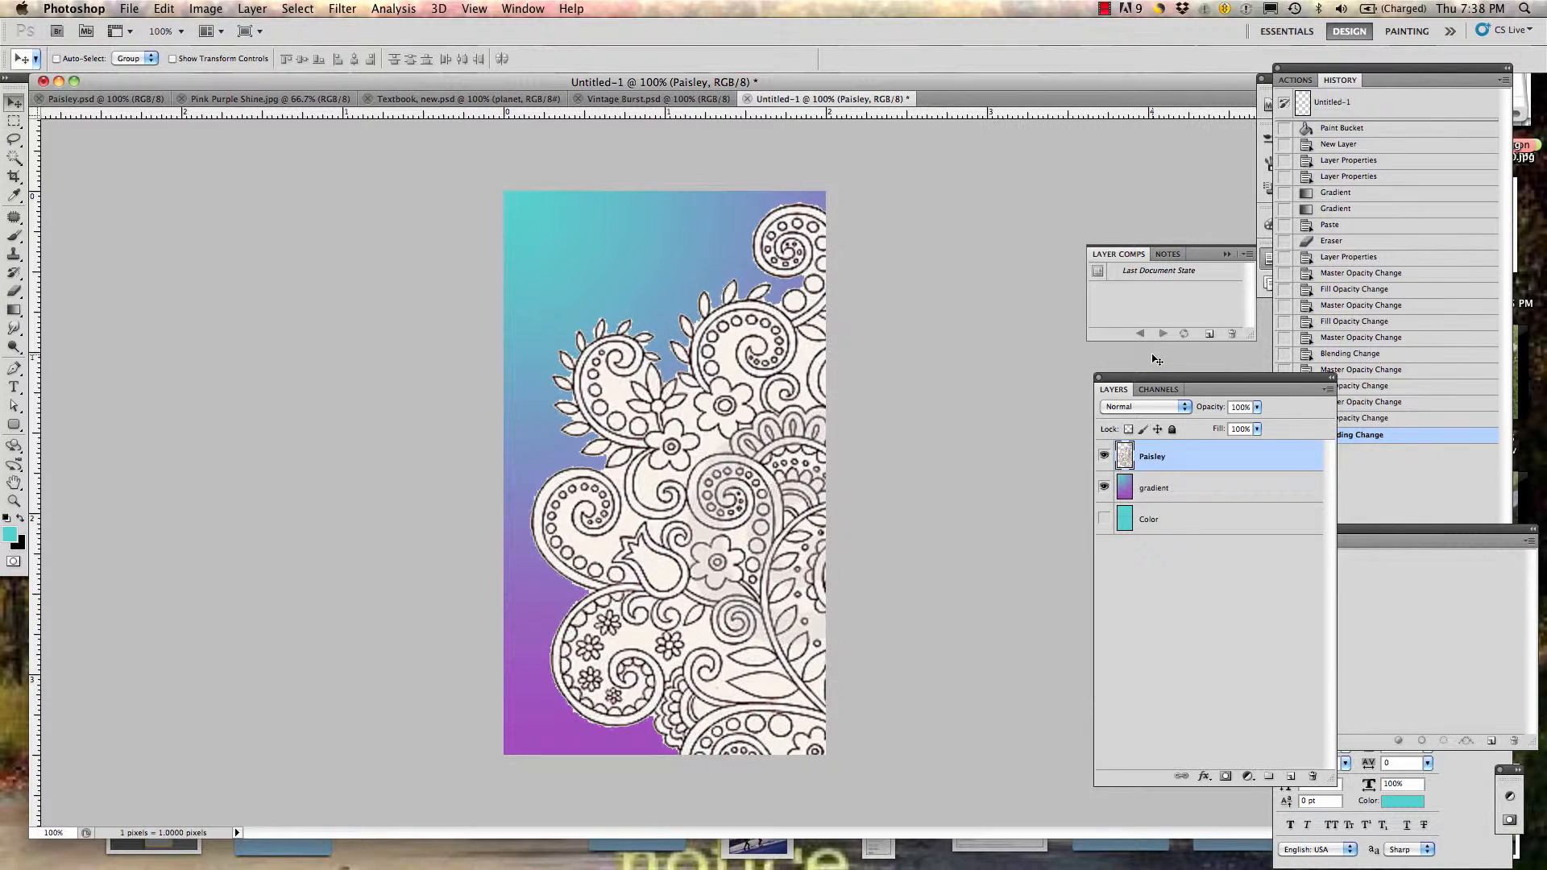
# Step: Reduce both the opacity and the fill of the Paisley layer to 50% in Normal mode
pyautogui.doubleClick(1239, 407)
pyautogui.write('50')
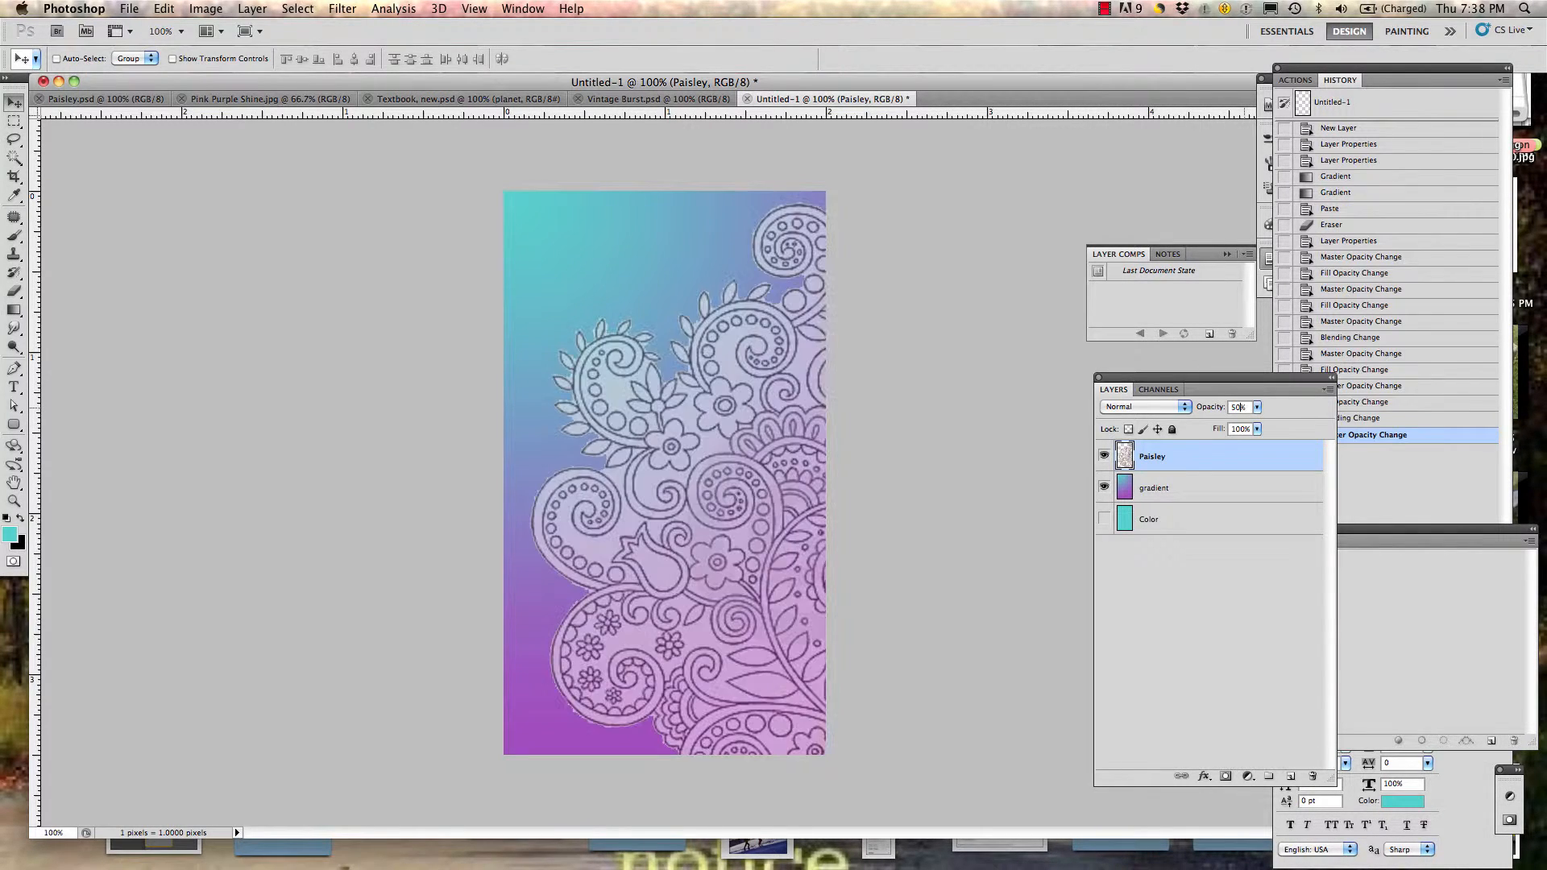
pyautogui.press('Tab')
pyautogui.write('50')
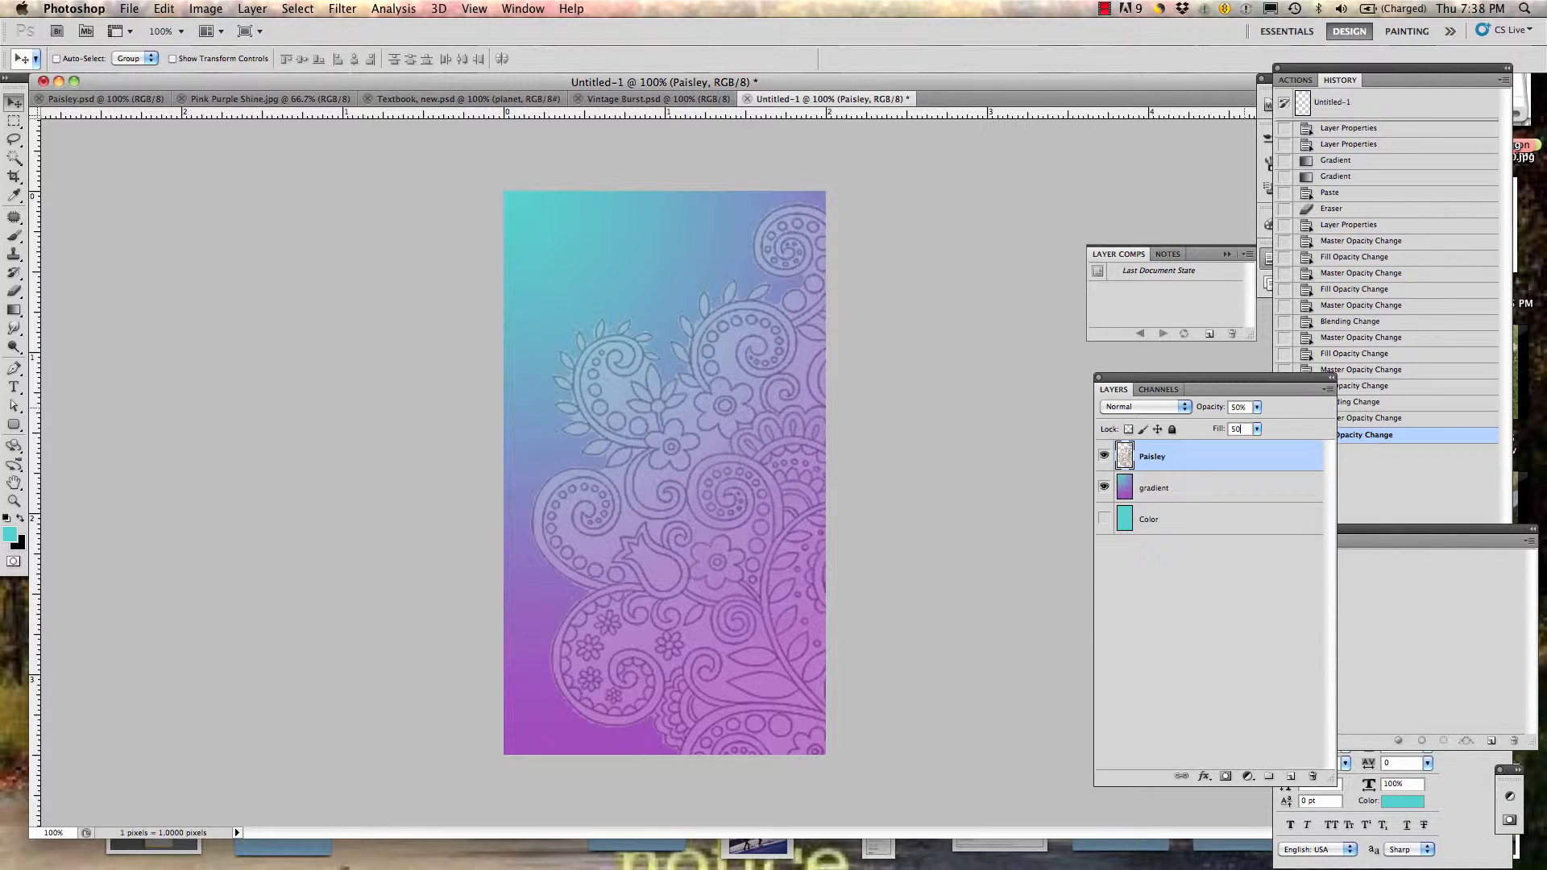
# Step: Bring the Paisley layer's opacity and fill back to 100%
pyautogui.click(1258, 408)
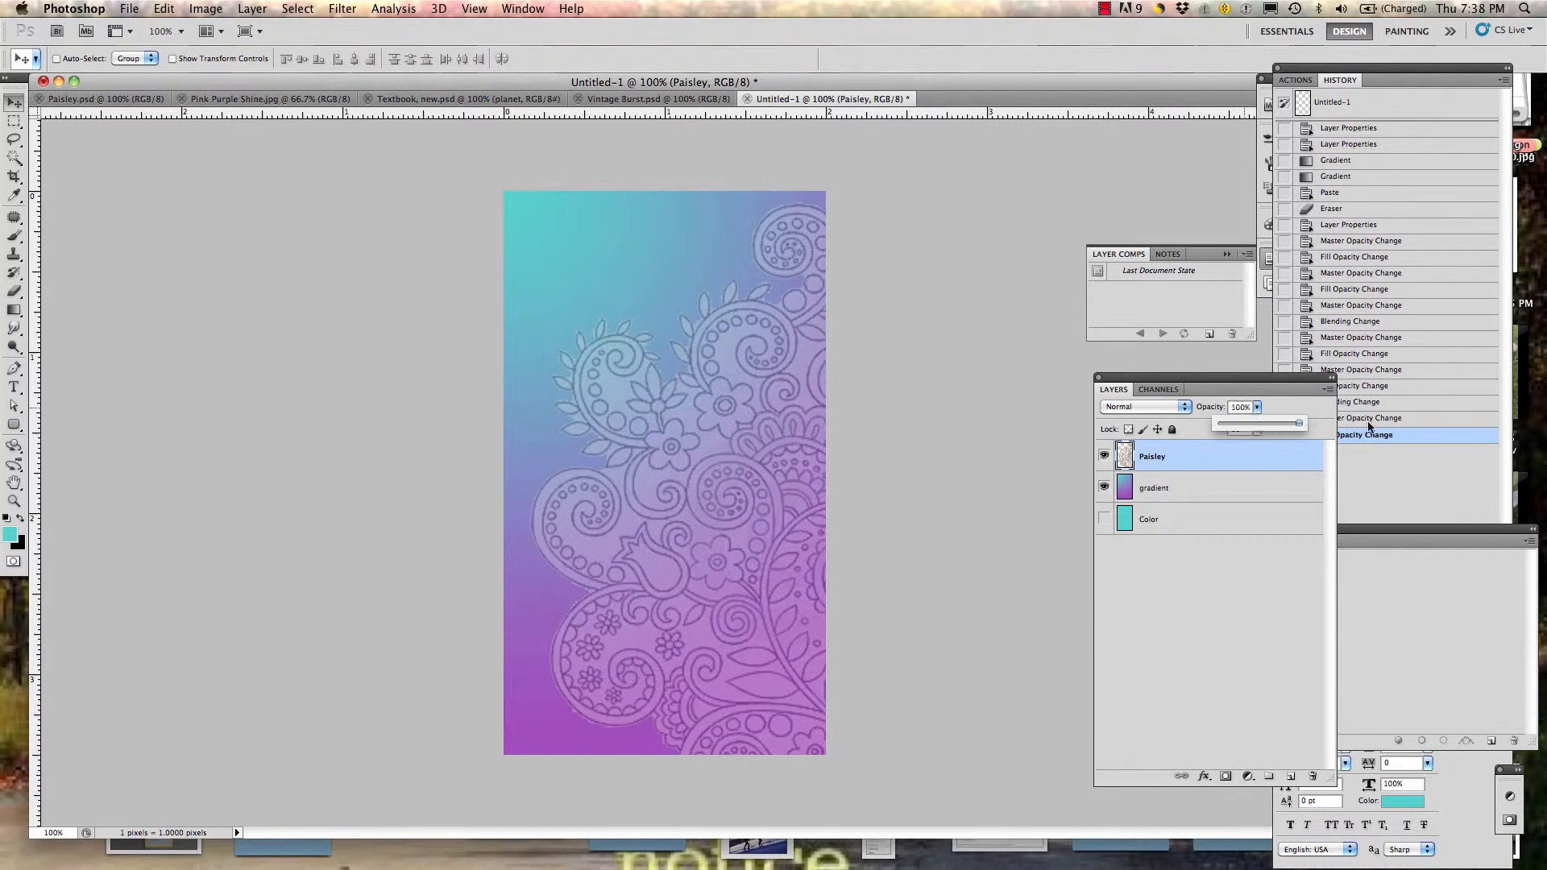
pyautogui.moveTo(1369, 422); pyautogui.dragTo(1368, 422)
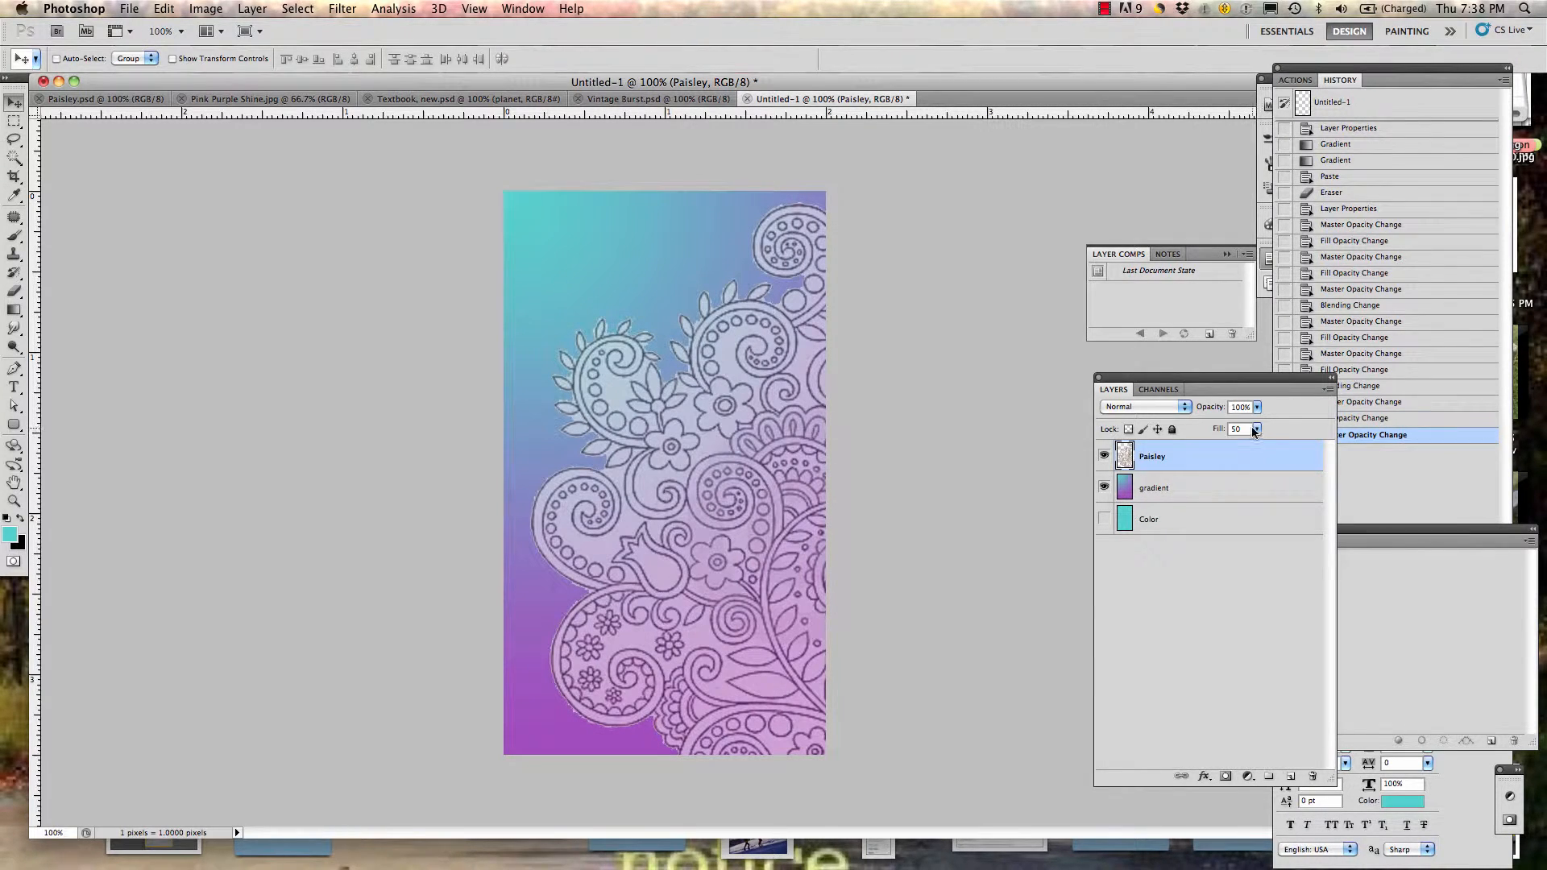
pyautogui.click(1256, 430)
pyautogui.moveTo(1261, 445); pyautogui.dragTo(1356, 441)
# Step: Try the Vivid Light, Linear Light and Screen blend modes on the Paisley layer
pyautogui.click(1182, 410)
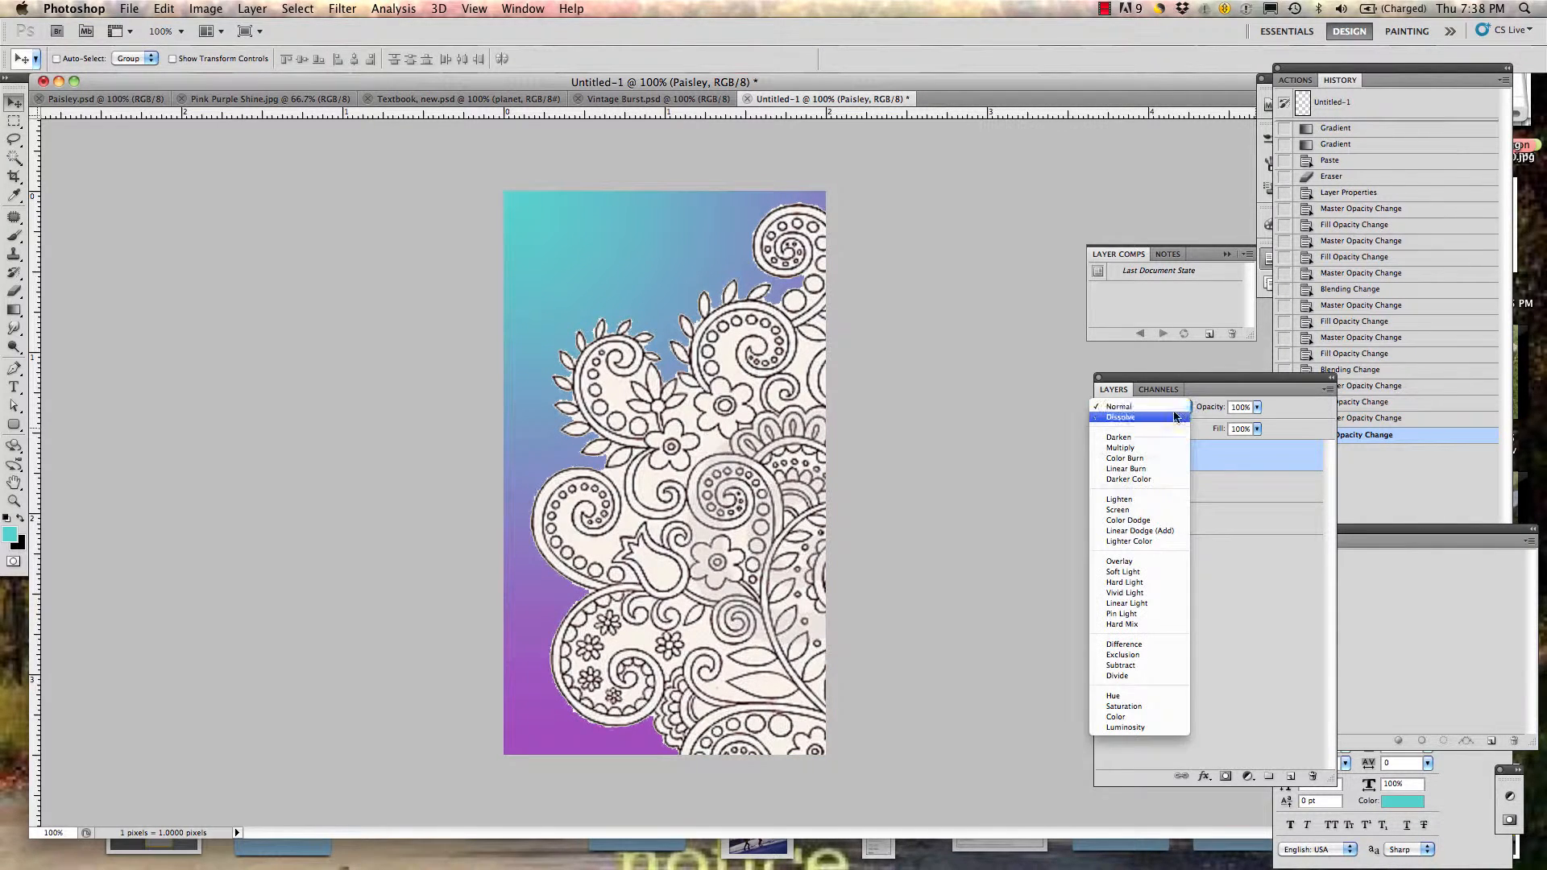
pyautogui.click(1159, 593)
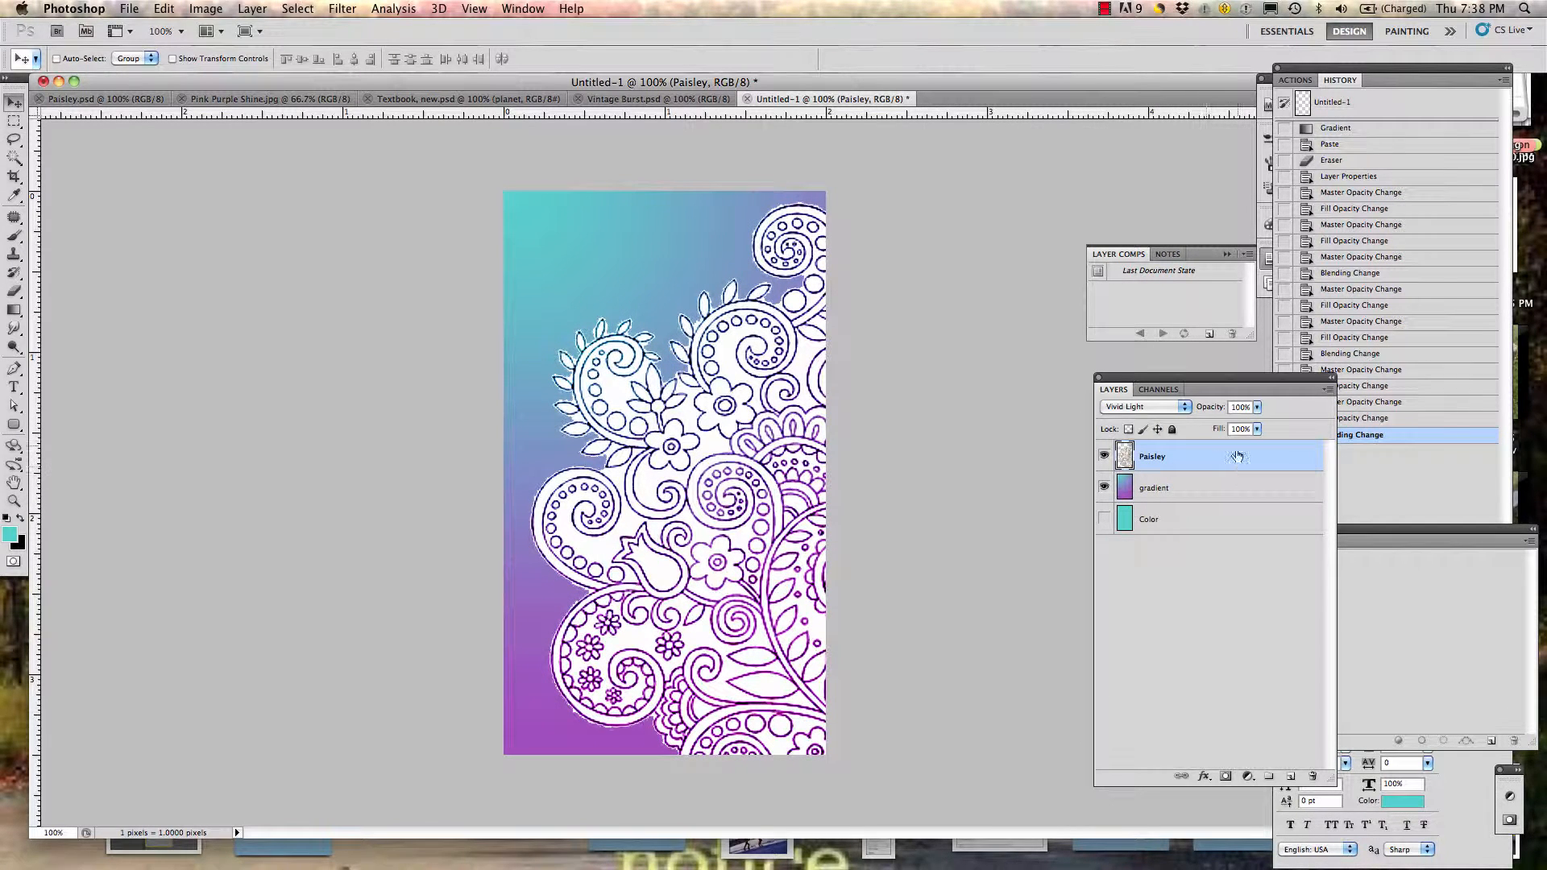
pyautogui.click(1186, 409)
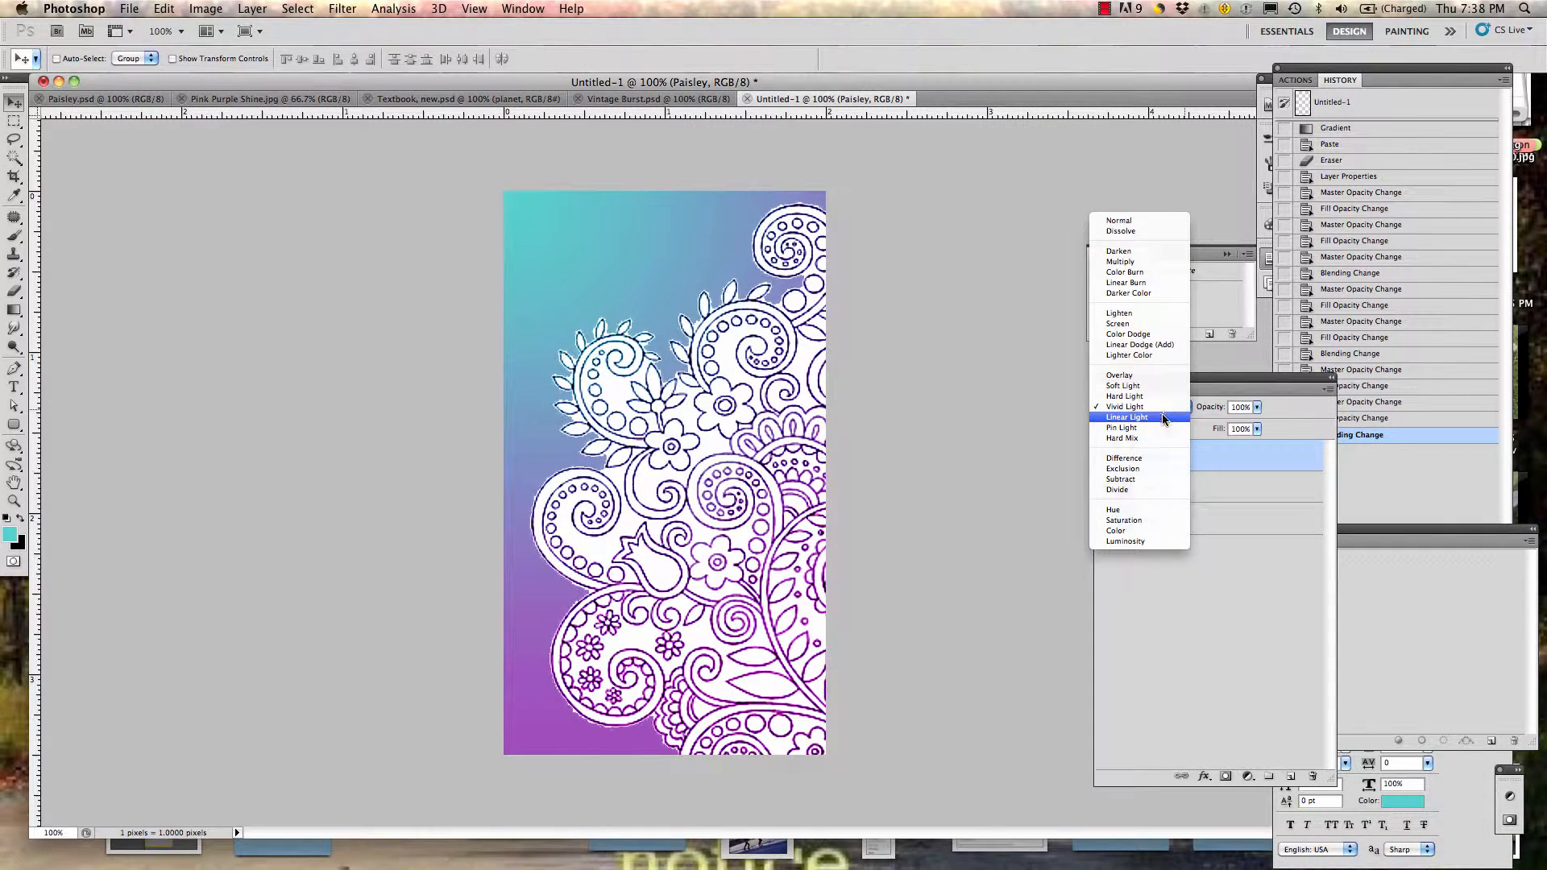
pyautogui.click(1169, 419)
pyautogui.click(1183, 409)
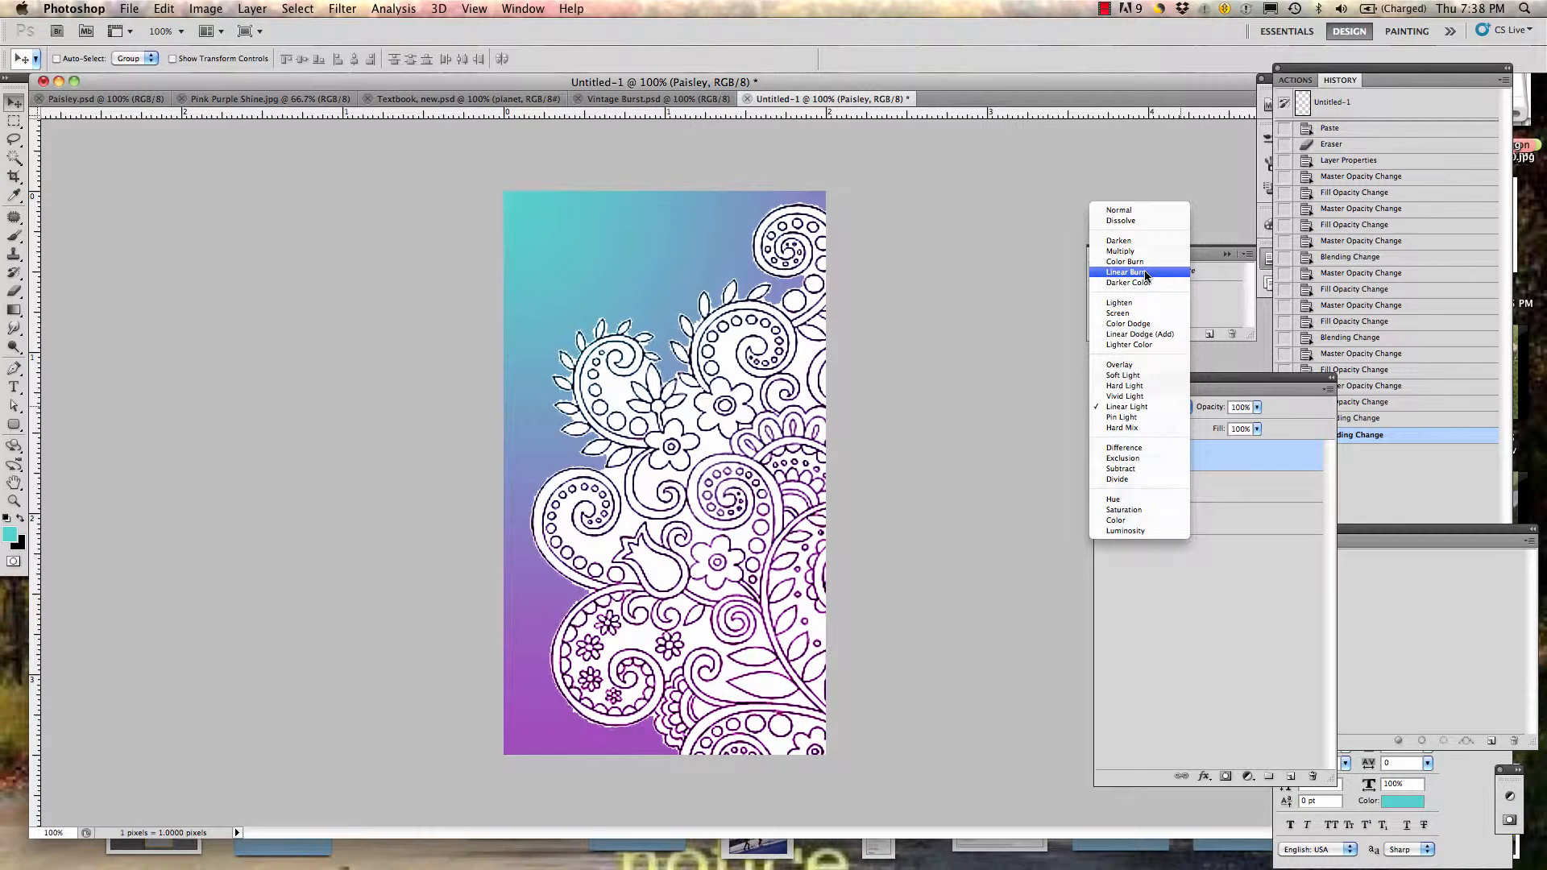
pyautogui.click(1140, 313)
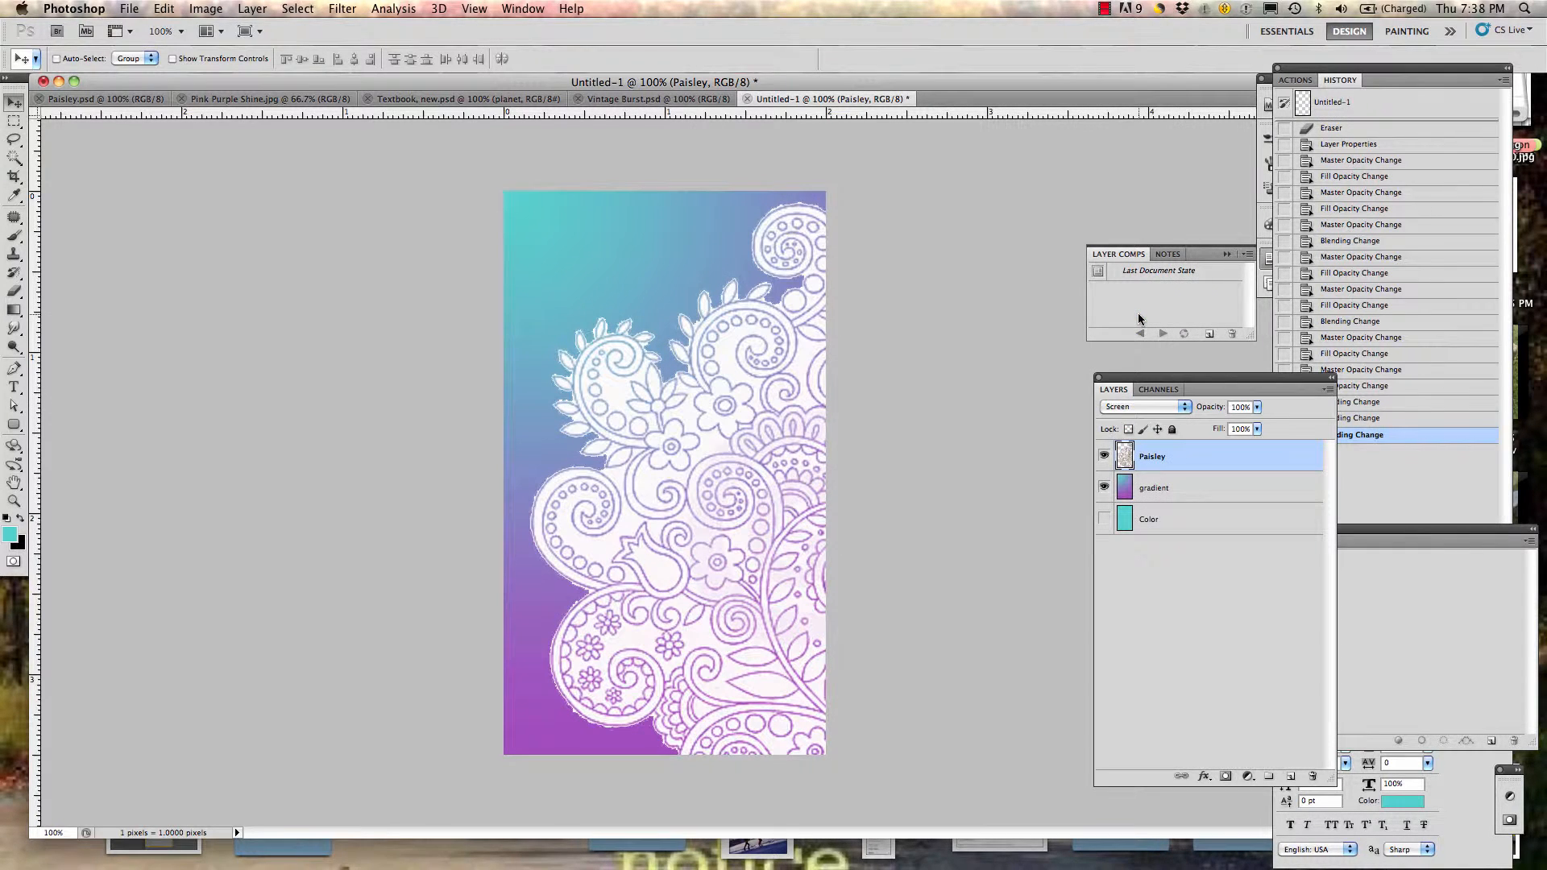
# Step: Set the Paisley layer's blend mode to Multiply, with opacity and fill at 50% each
pyautogui.click(1185, 407)
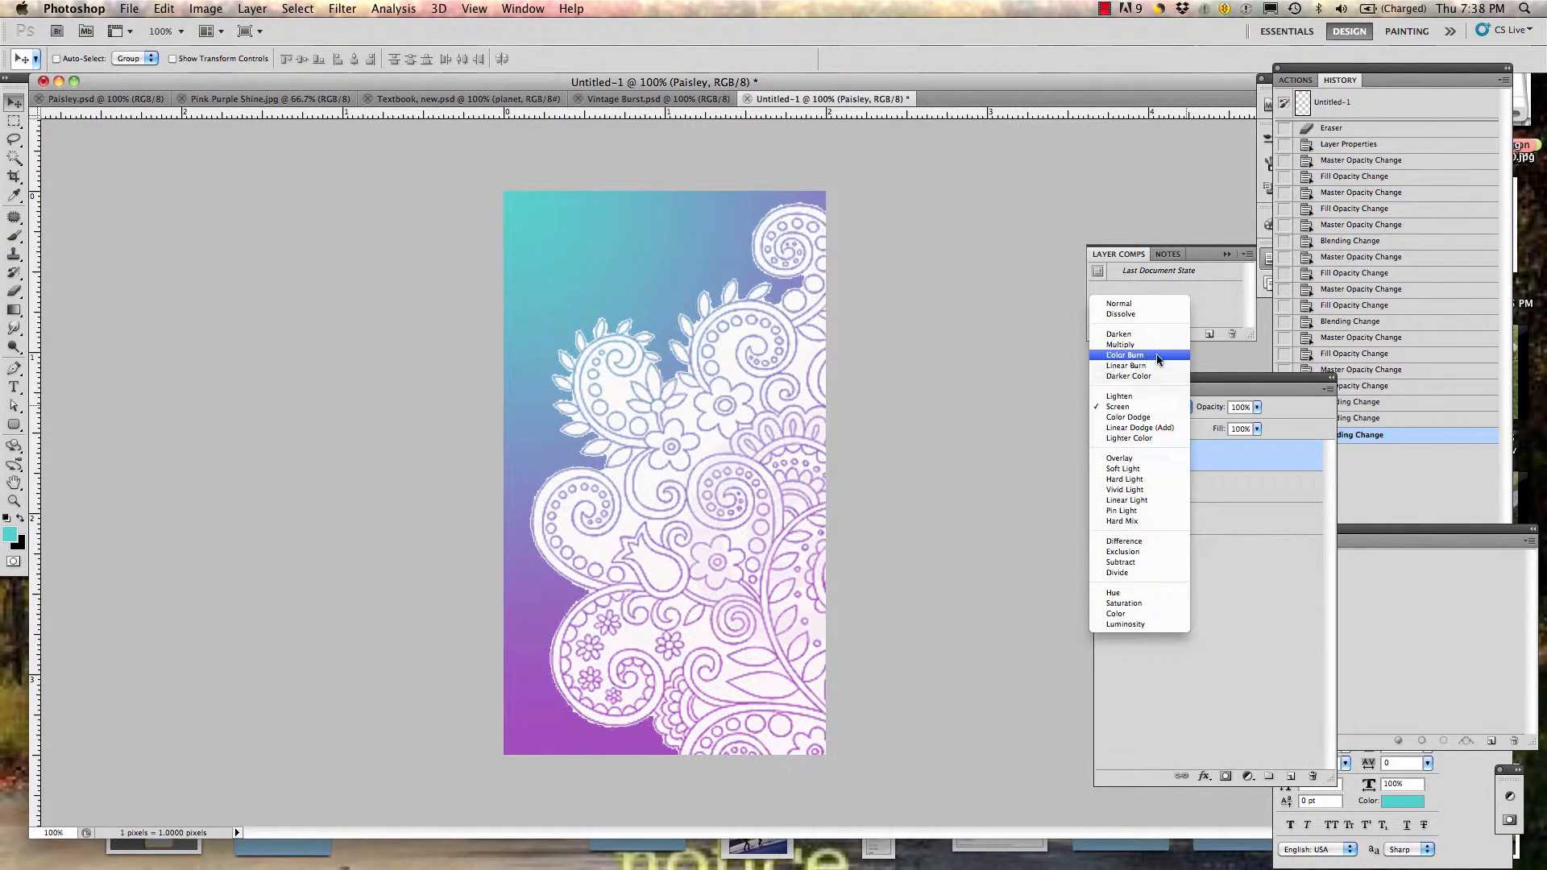
pyautogui.click(1153, 345)
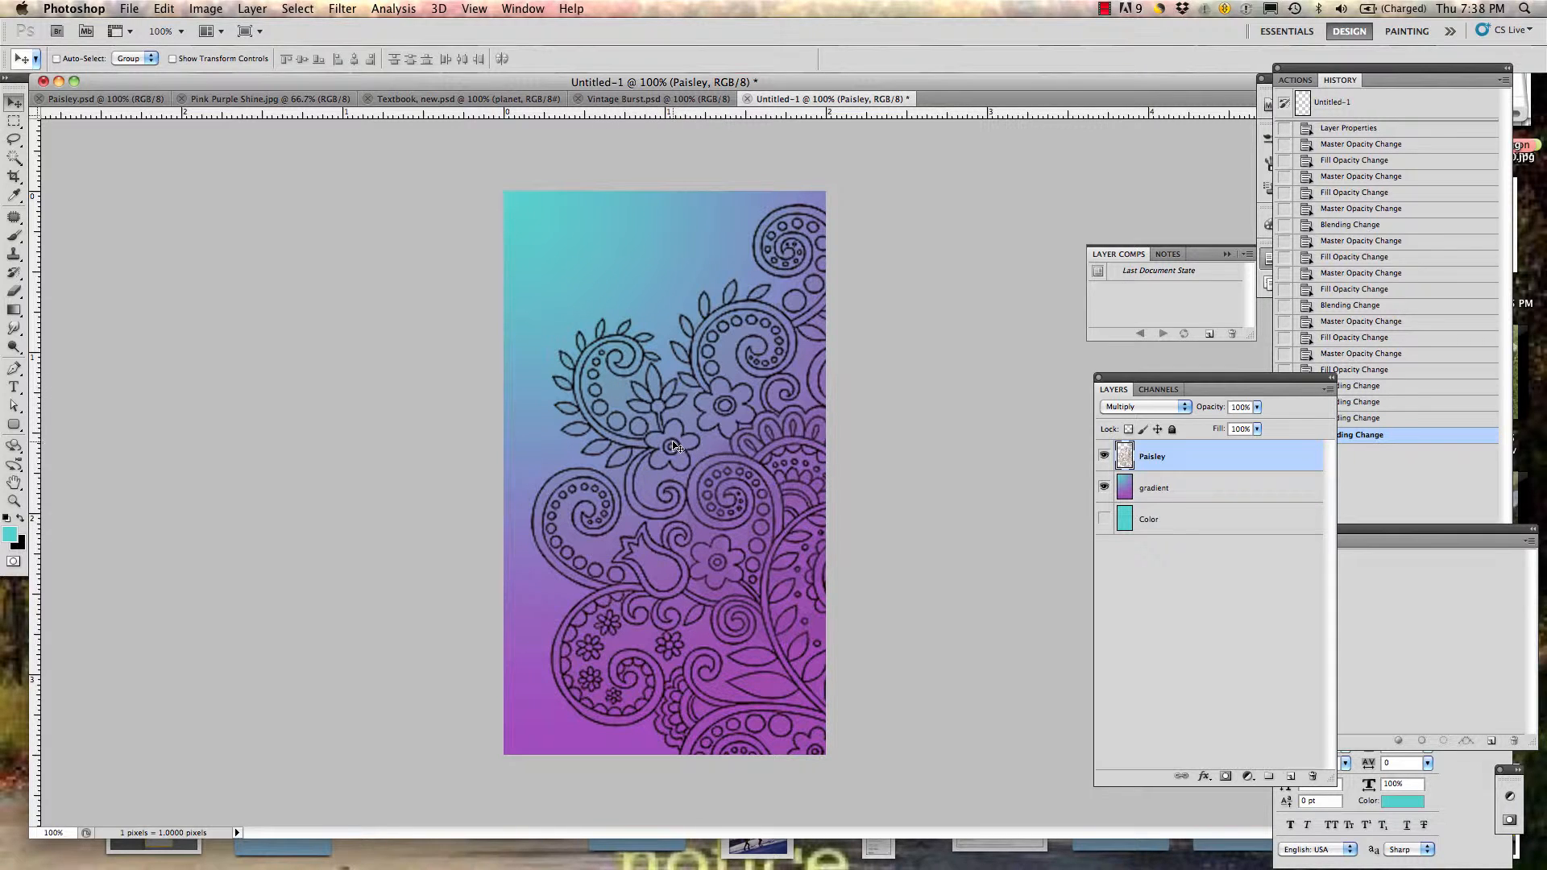
pyautogui.click(1250, 407)
pyautogui.write('50')
pyautogui.press('Tab')
pyautogui.write('5')
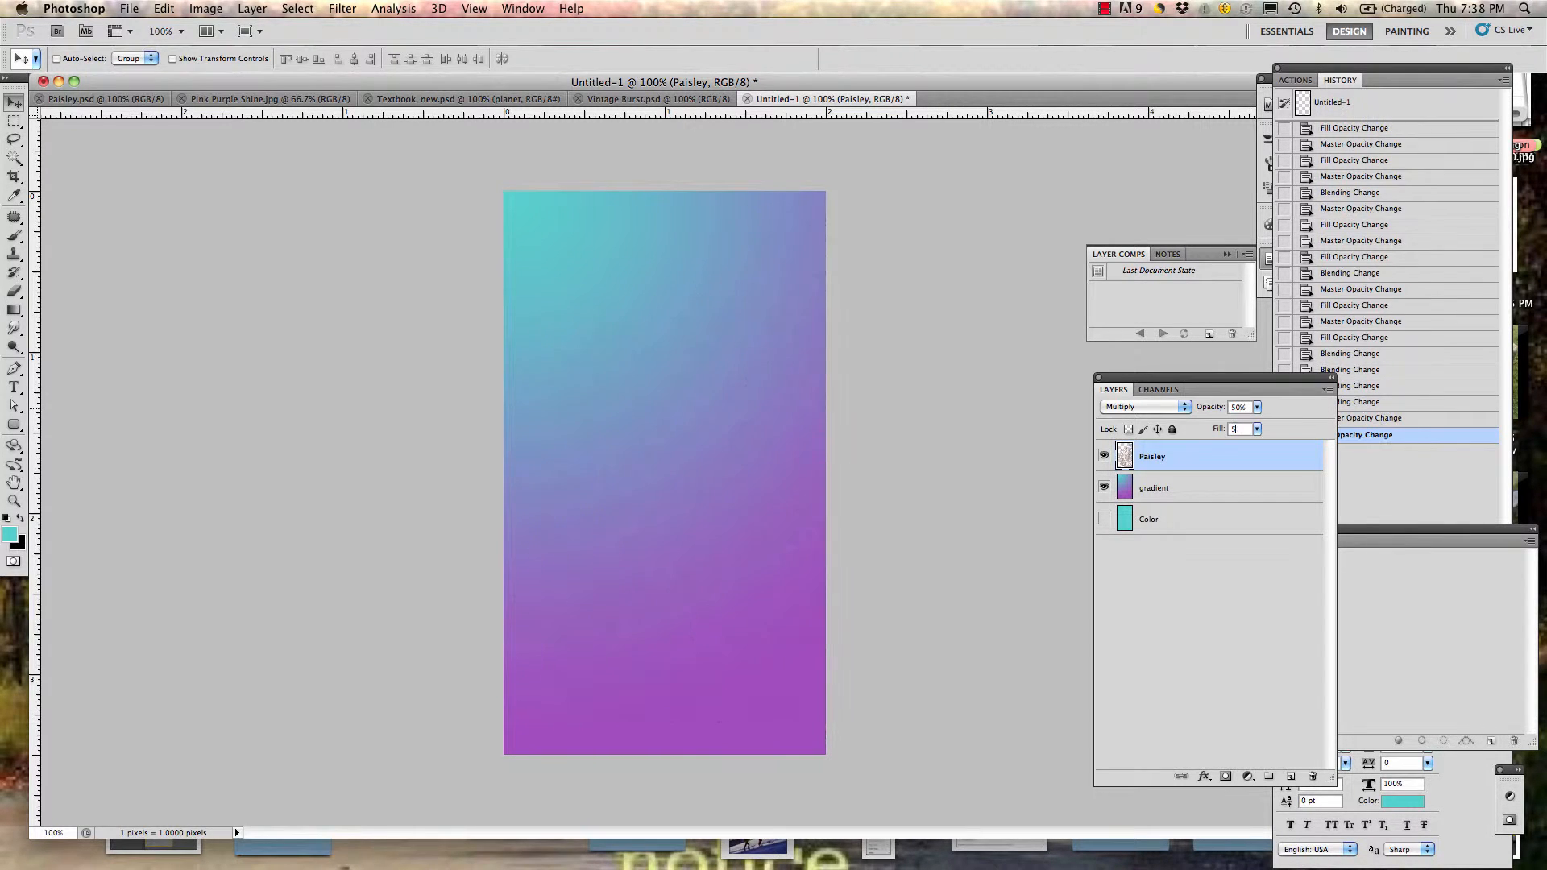
pyautogui.write('0')
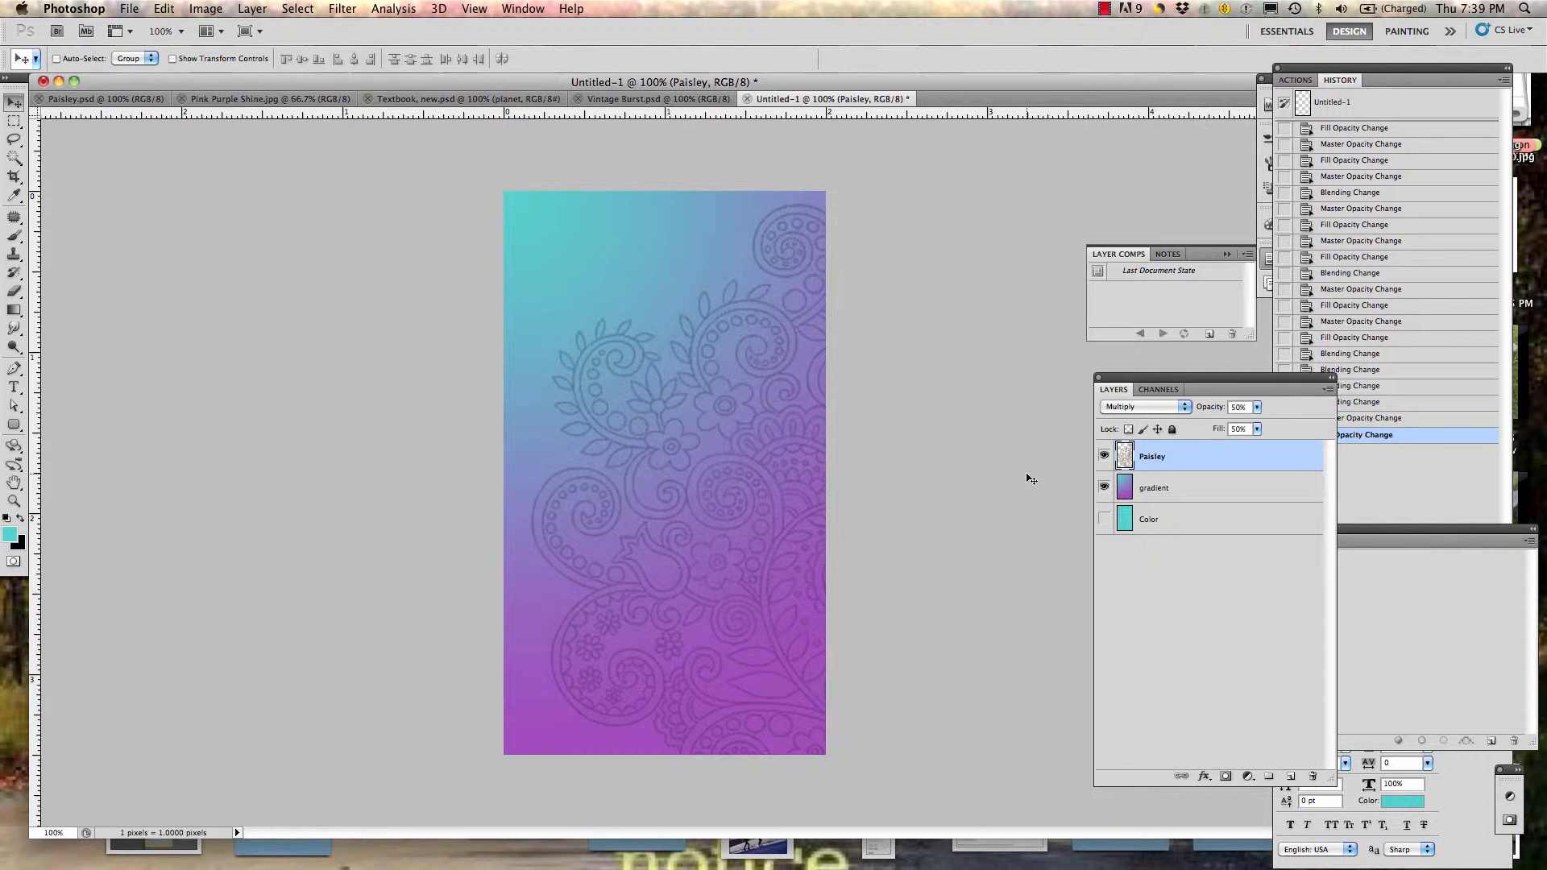
# Step: Hide the Paisley layer and copy the whole Pink Purple Shine.jpg image onto a new top layer in Untitled-1
pyautogui.click(1104, 456)
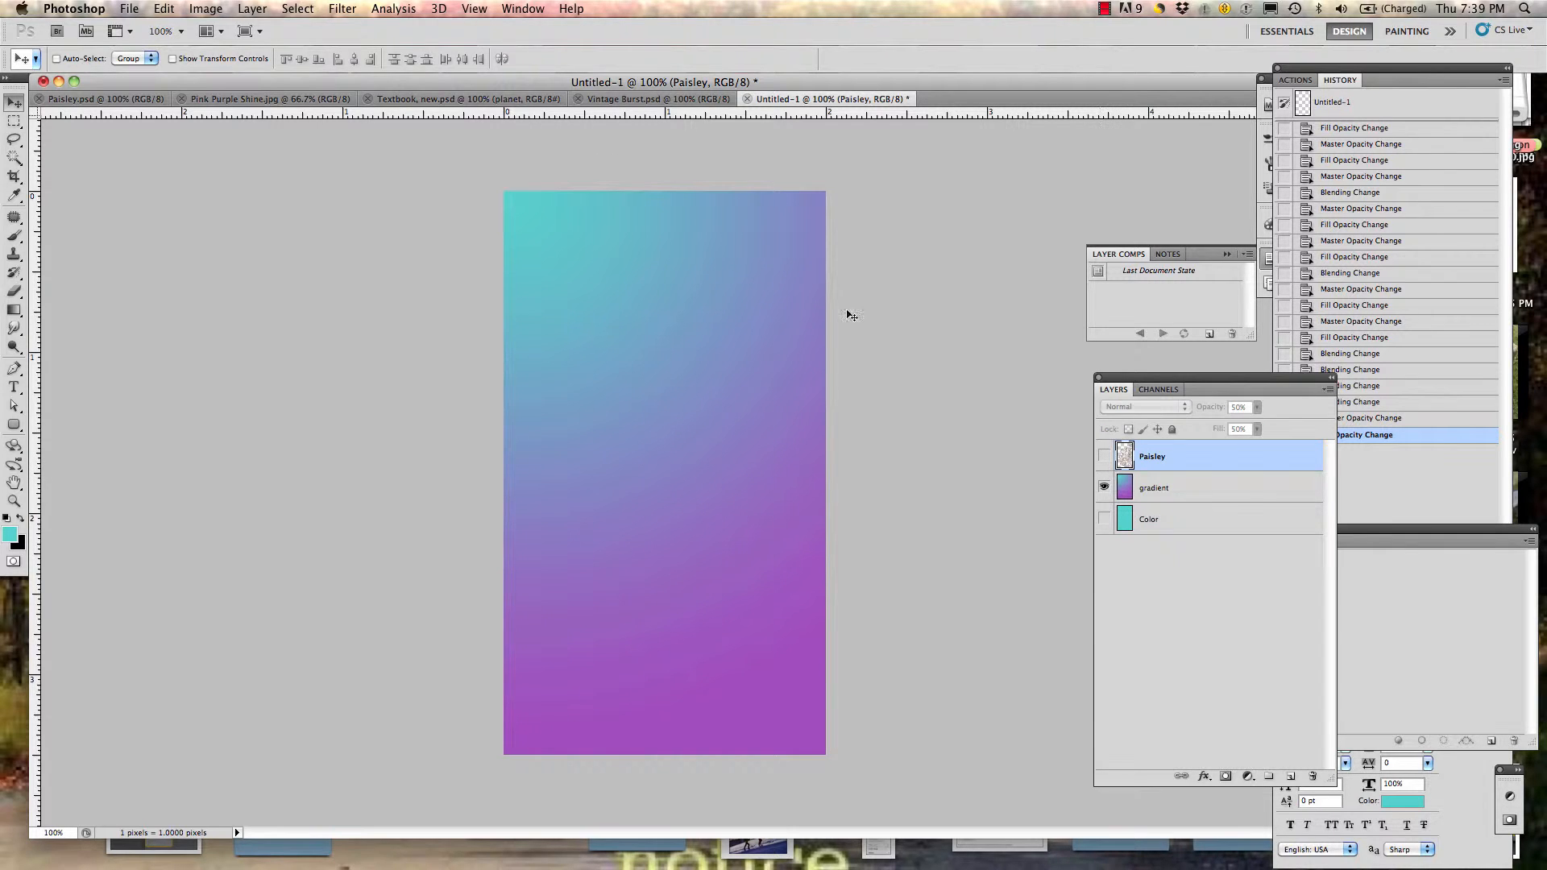
pyautogui.click(269, 105)
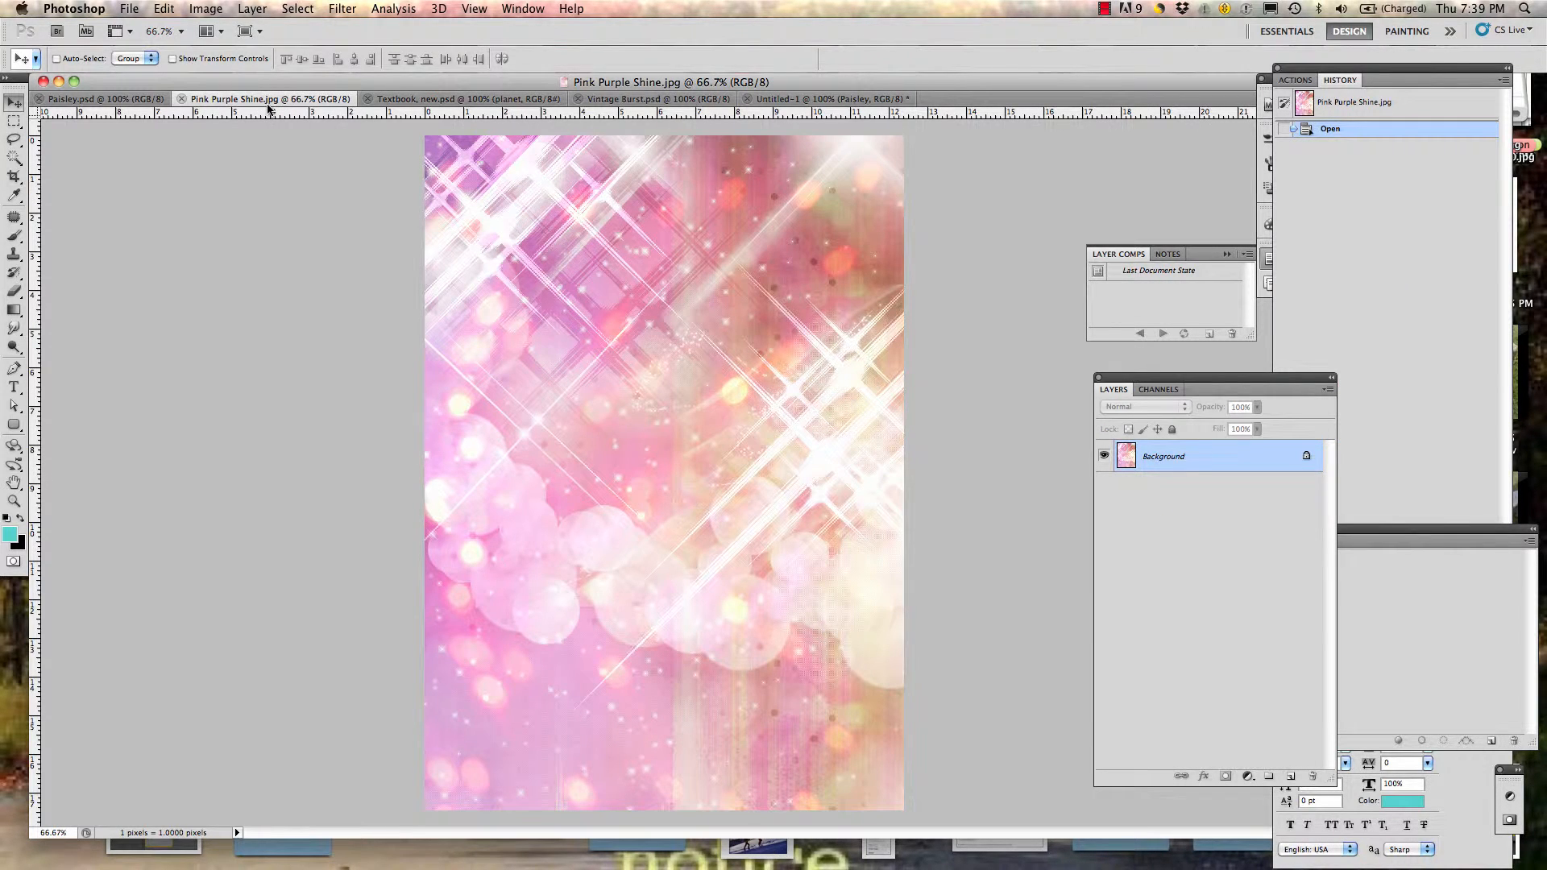
pyautogui.press('super+a')
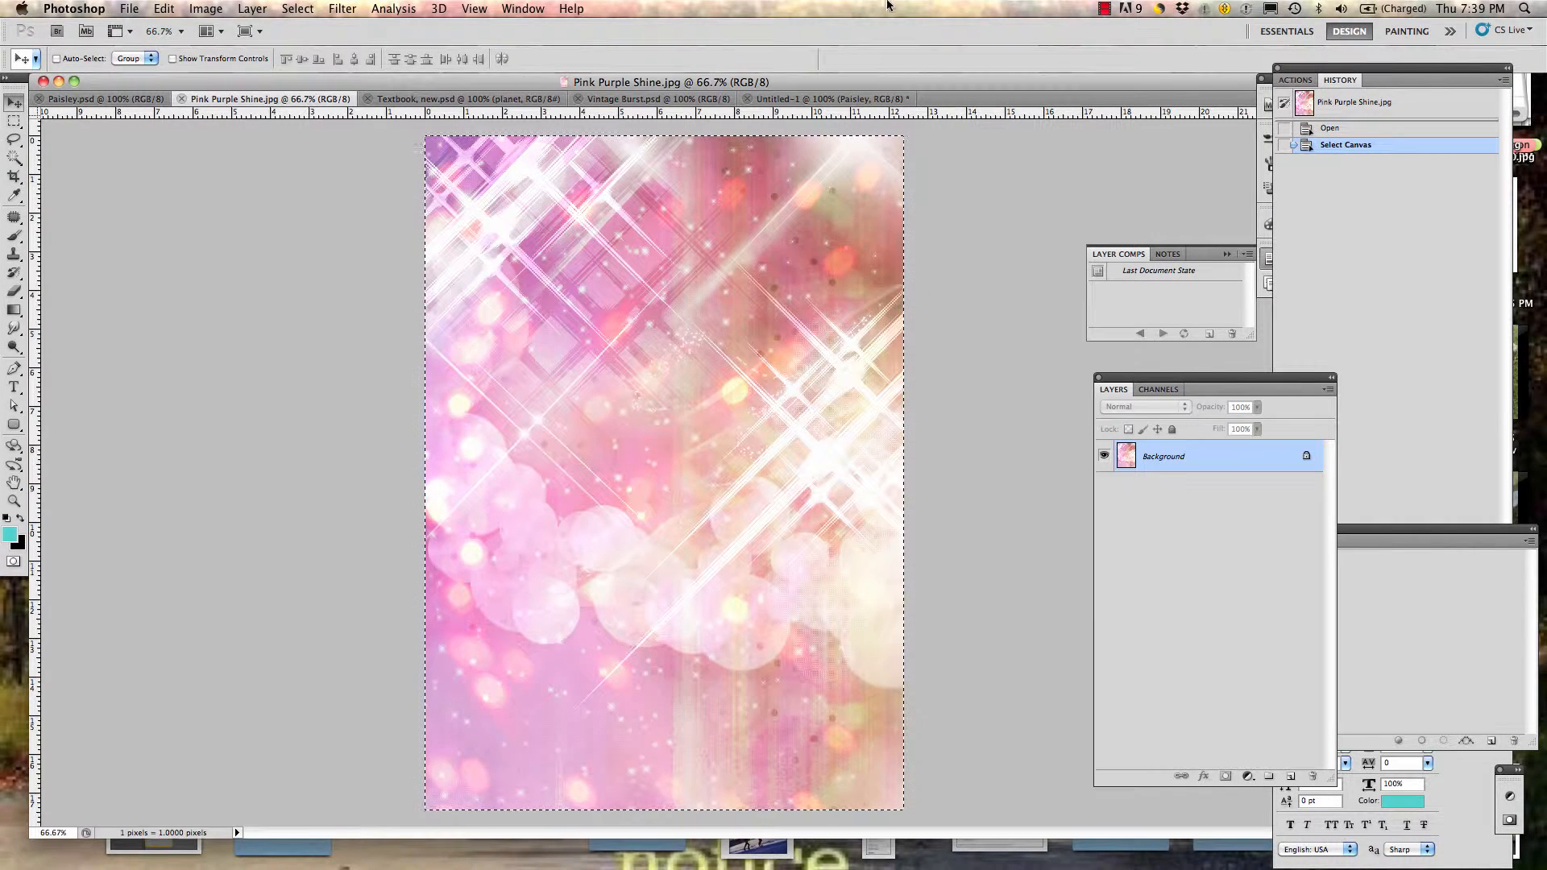
pyautogui.click(866, 98)
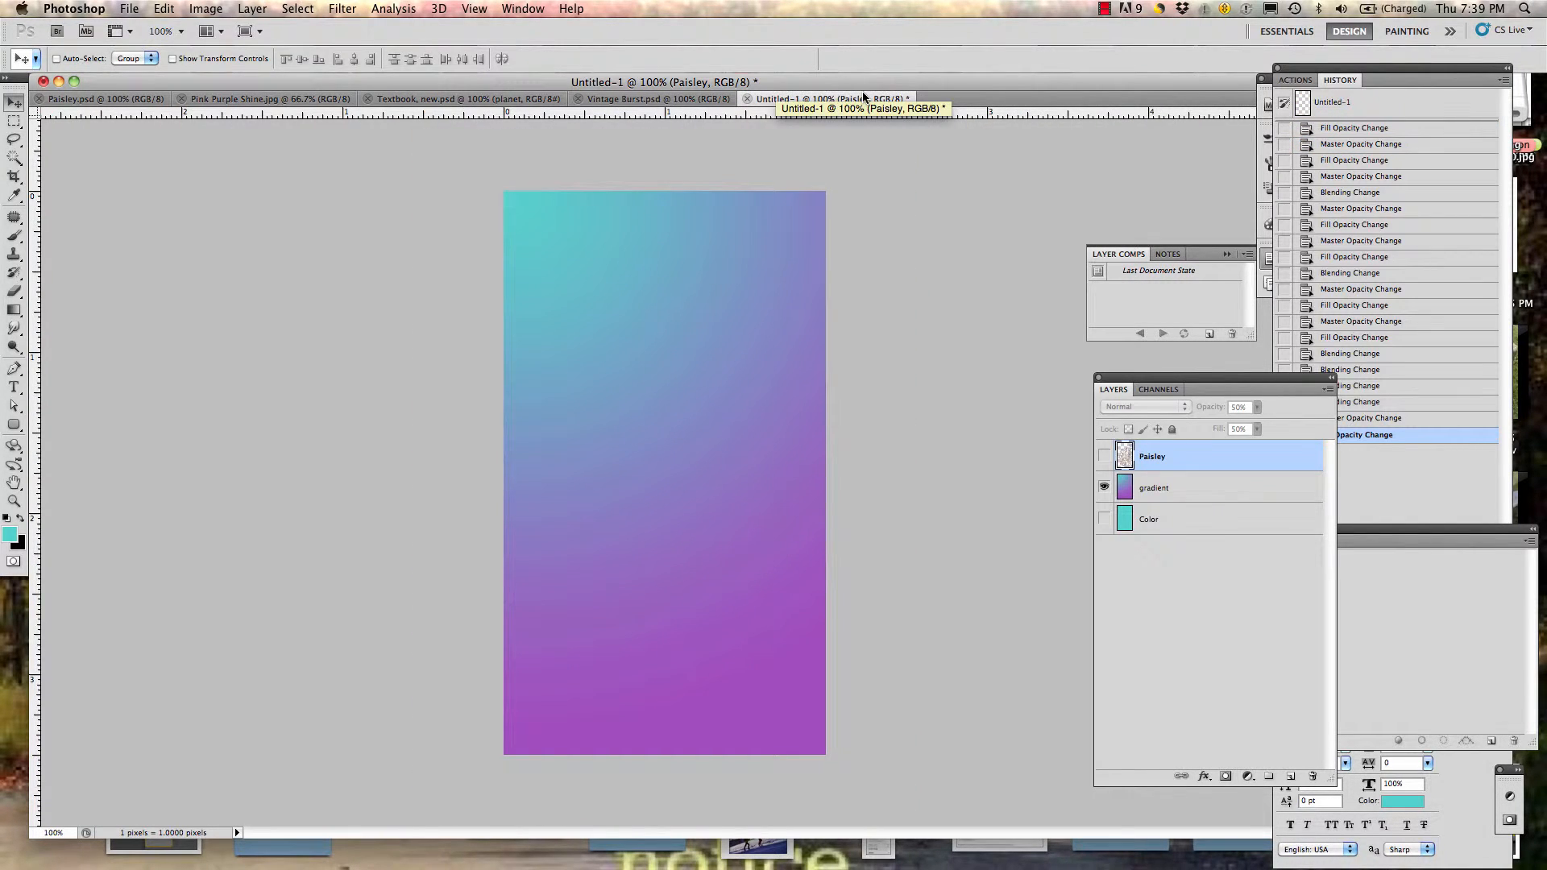
pyautogui.click(1291, 776)
pyautogui.press('super+v')
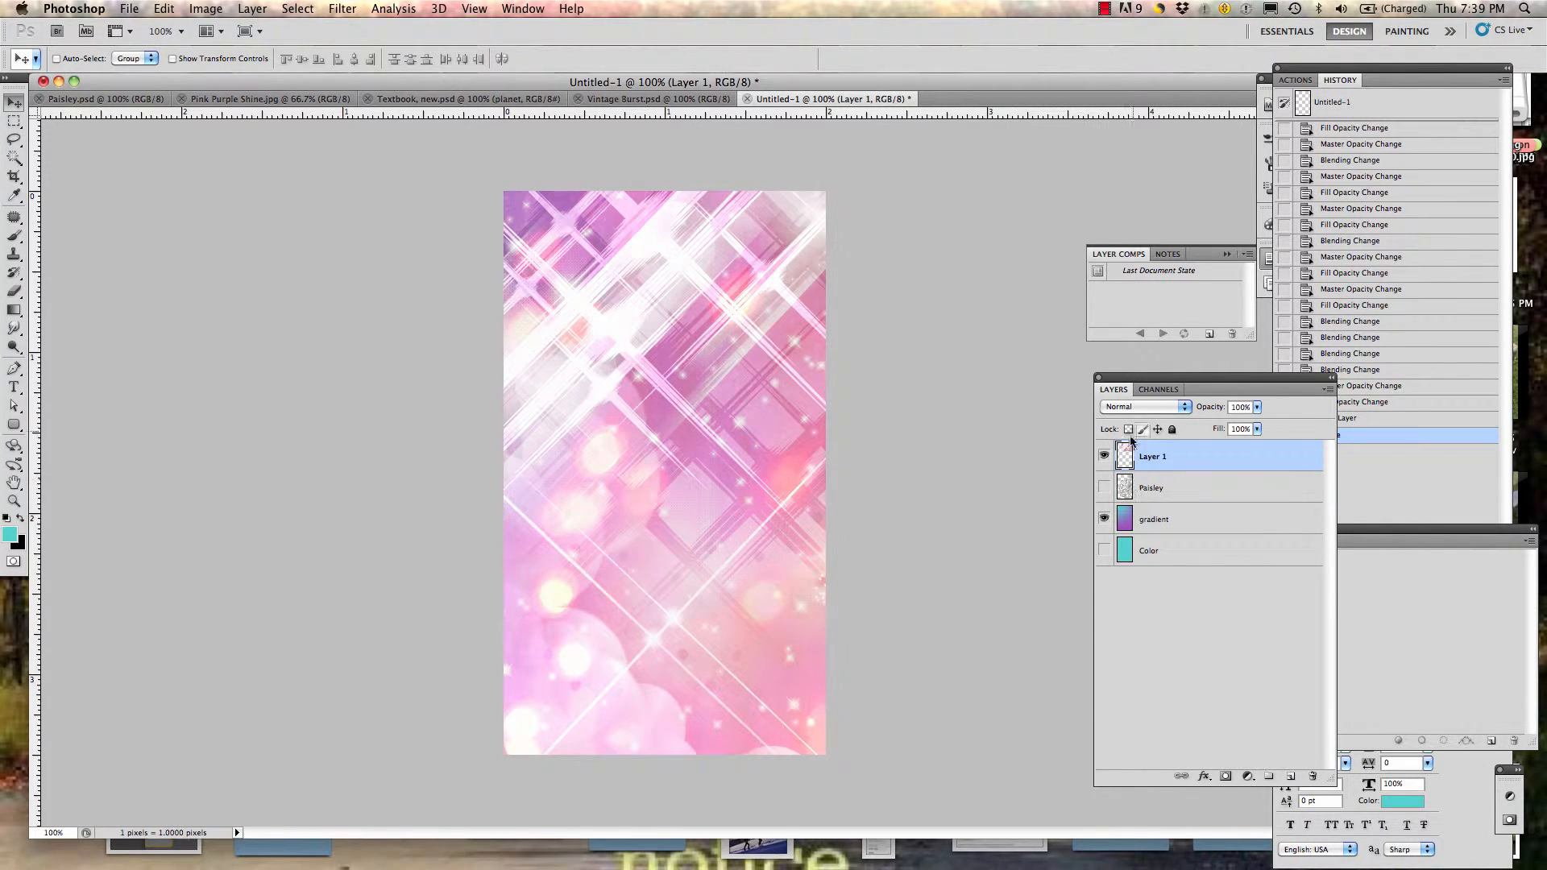
# Step: Set the pasted pink shine layer's blend mode to Screen
pyautogui.click(1160, 407)
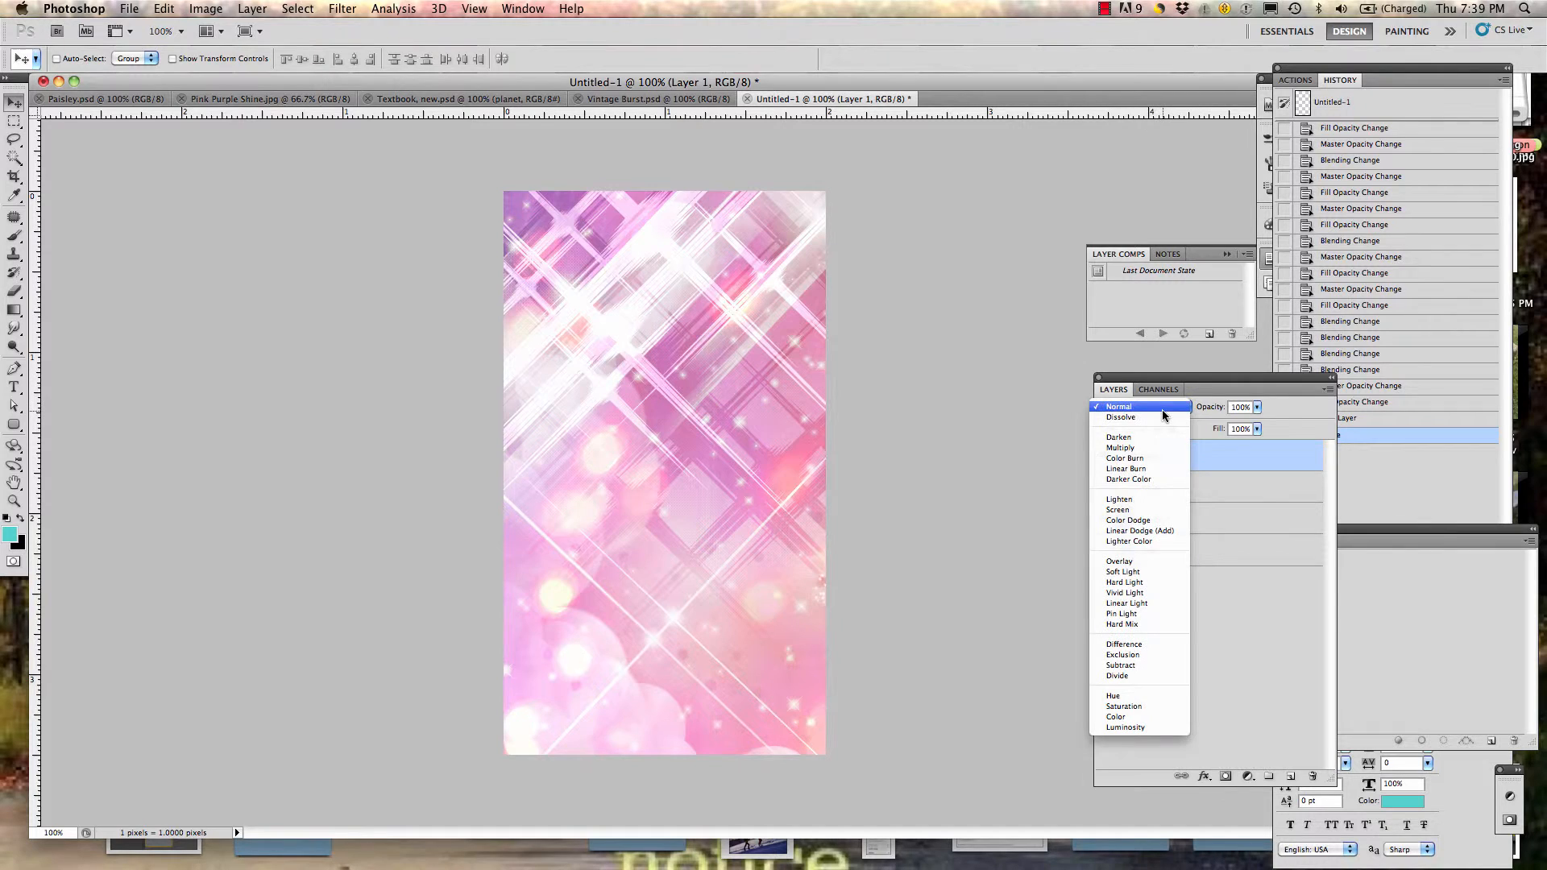
pyautogui.click(1153, 511)
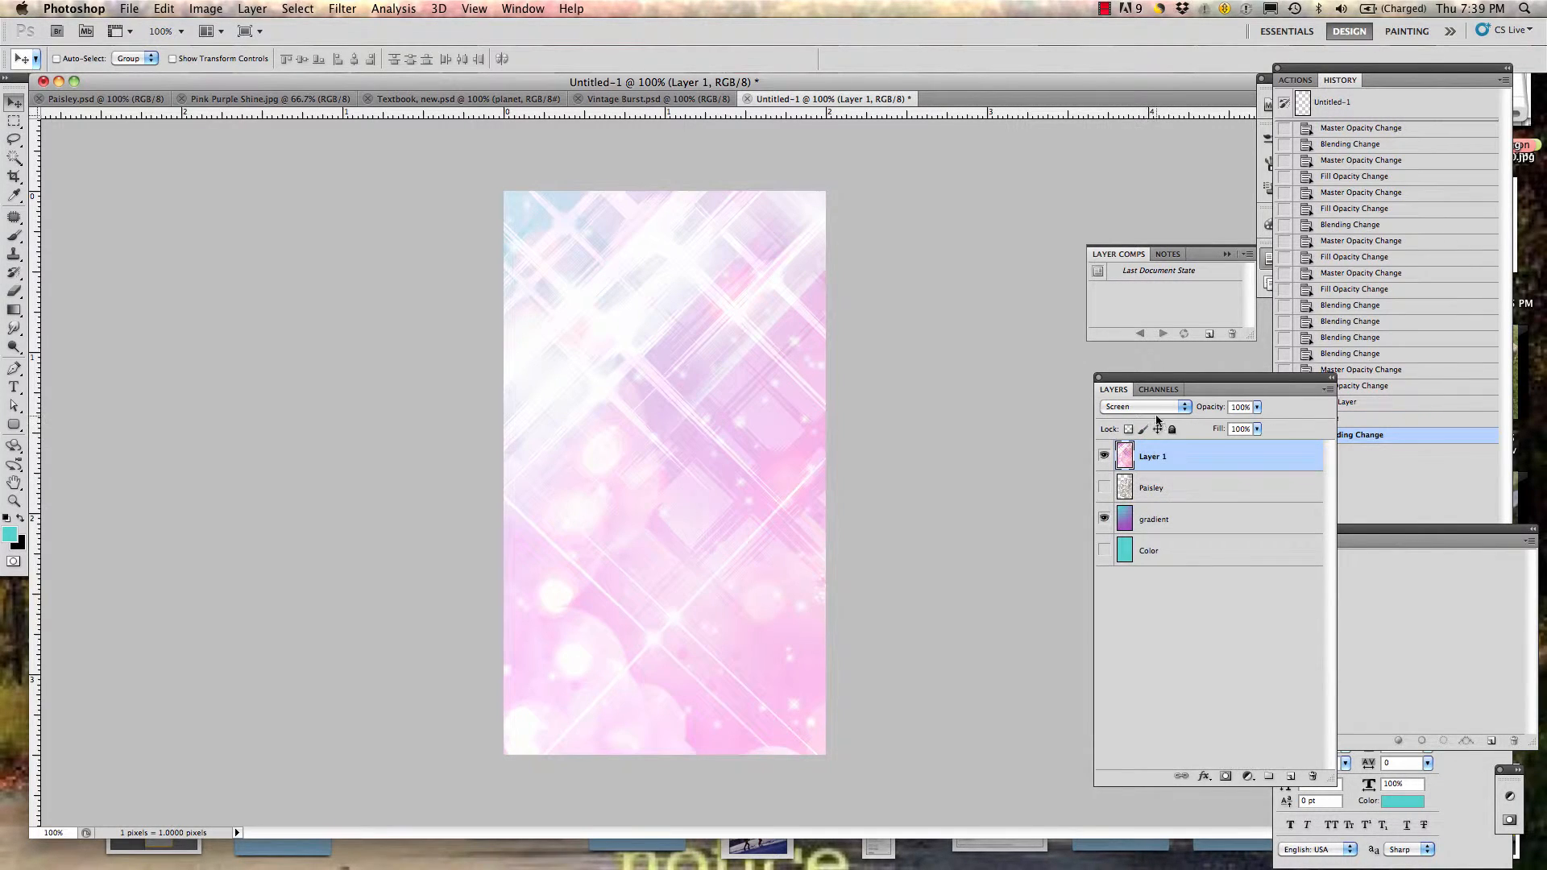
pyautogui.click(1157, 416)
pyautogui.click(1156, 408)
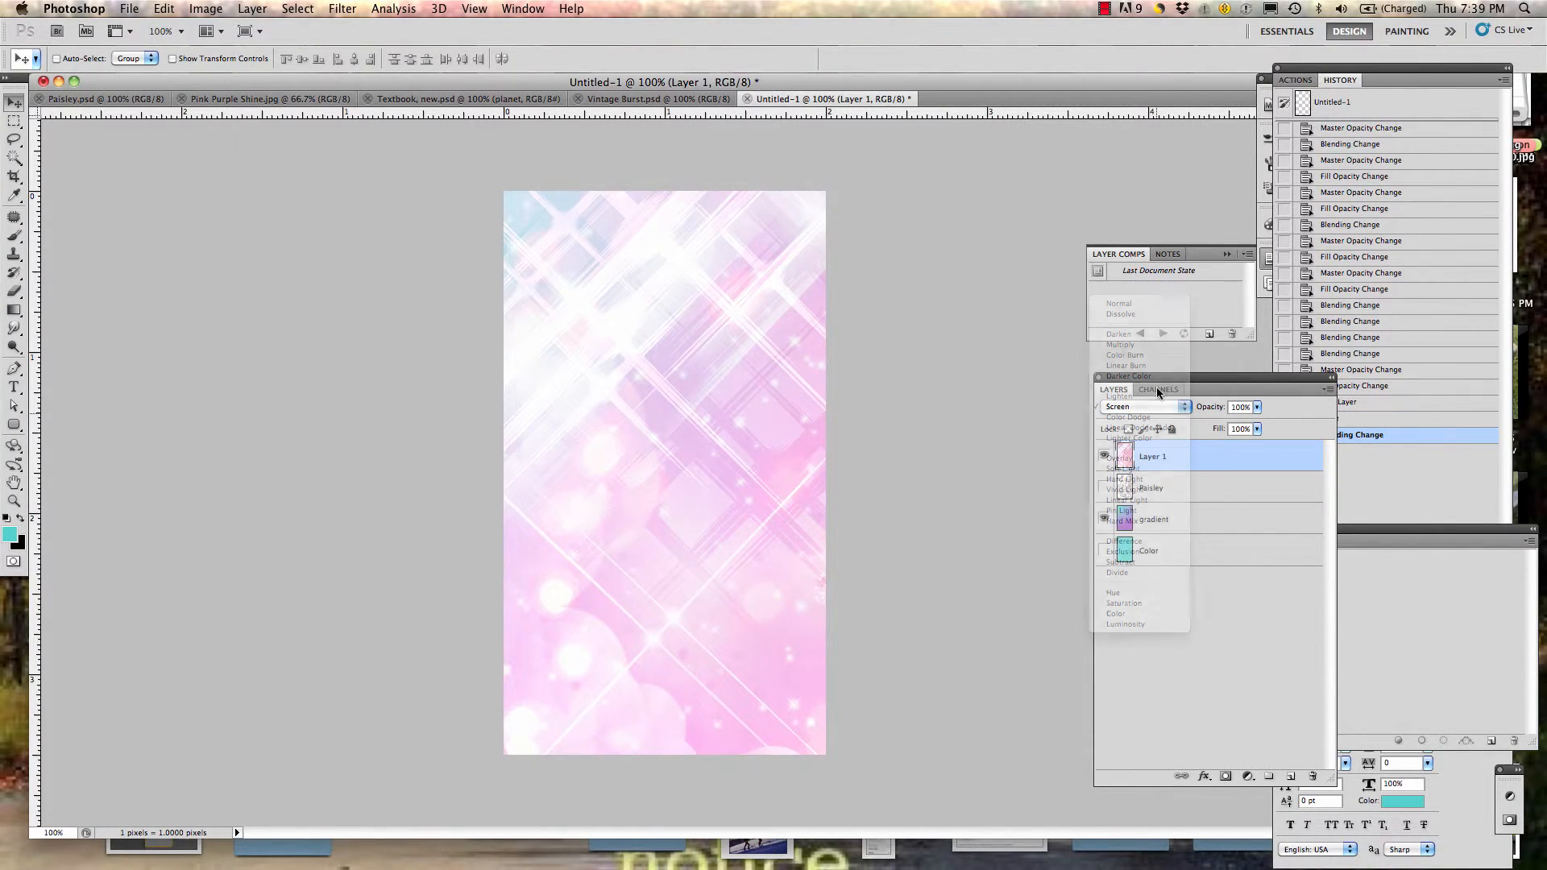
# Step: Set the pink shine layer's blend mode to Lighten, with opacity and fill at 50% each
pyautogui.click(1161, 408)
pyautogui.click(1160, 396)
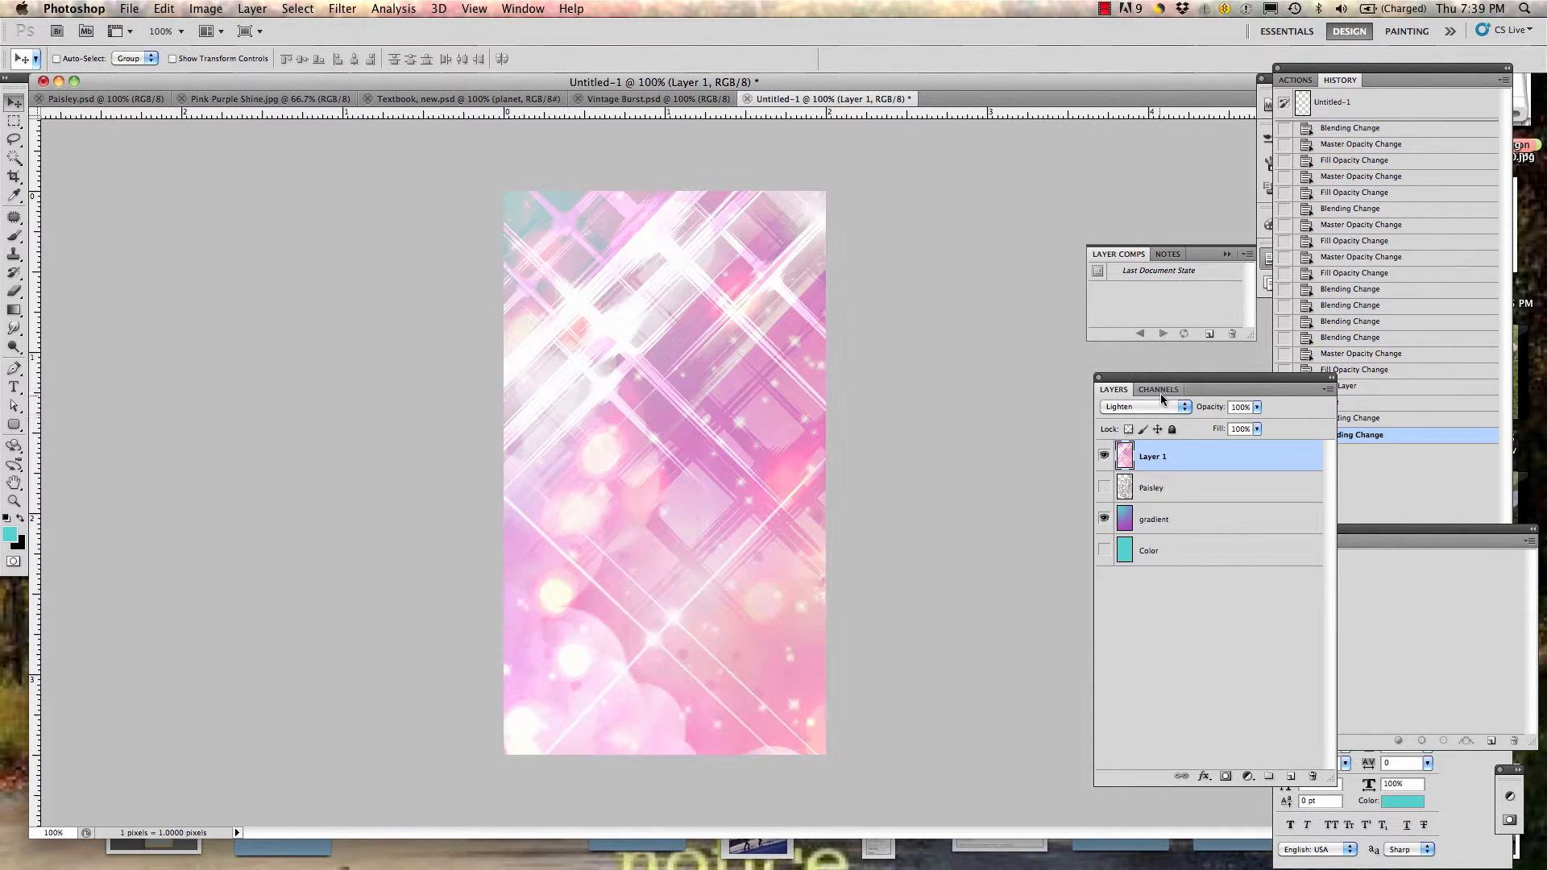
pyautogui.click(1246, 407)
pyautogui.write('50')
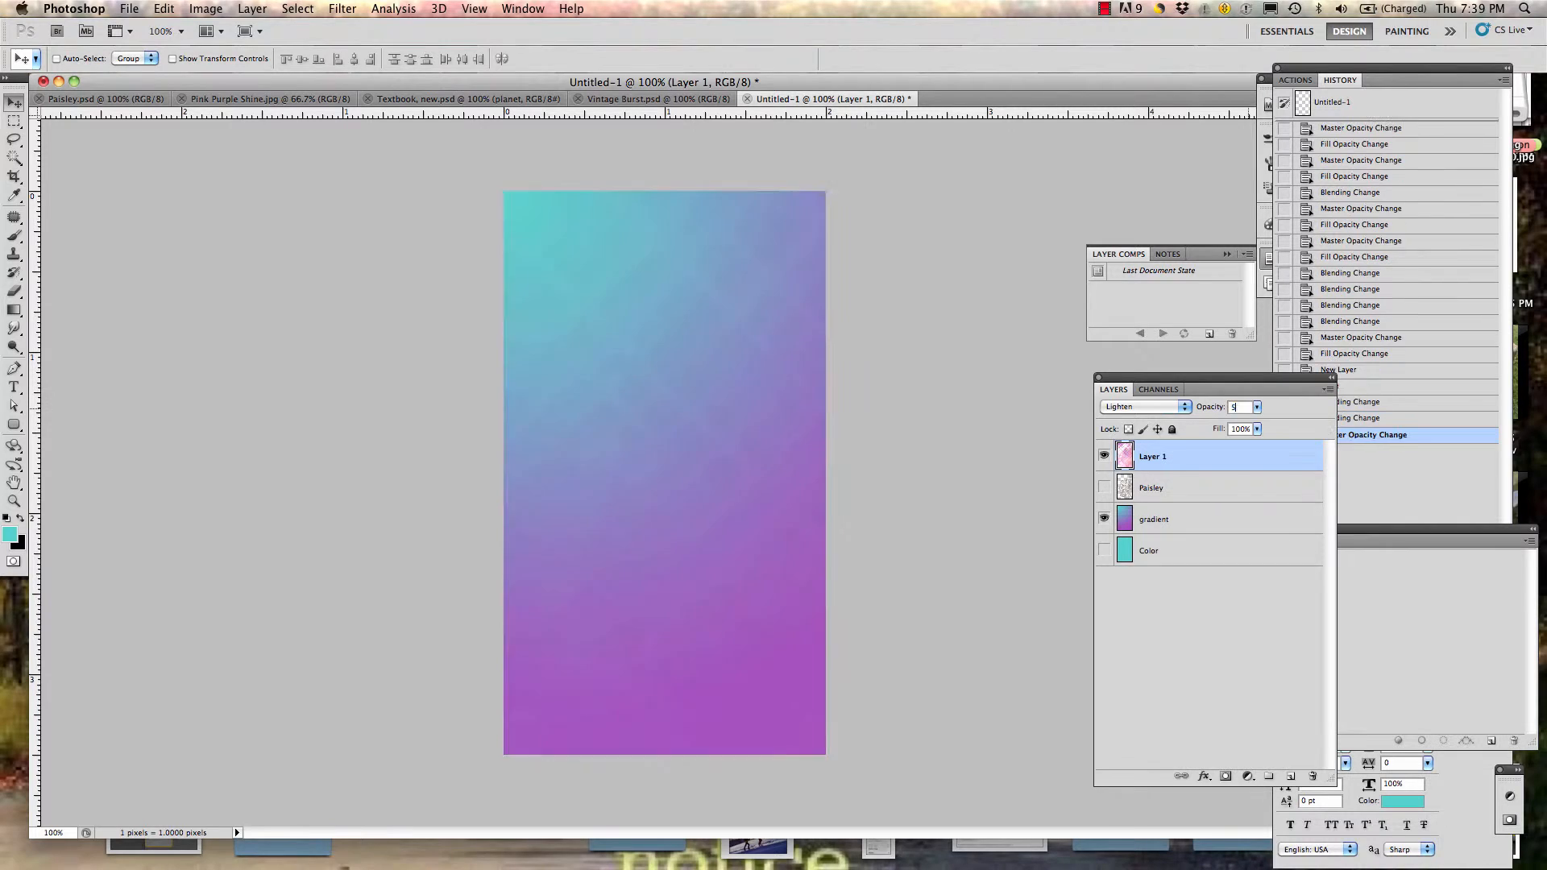
pyautogui.press('Tab')
pyautogui.write('50')
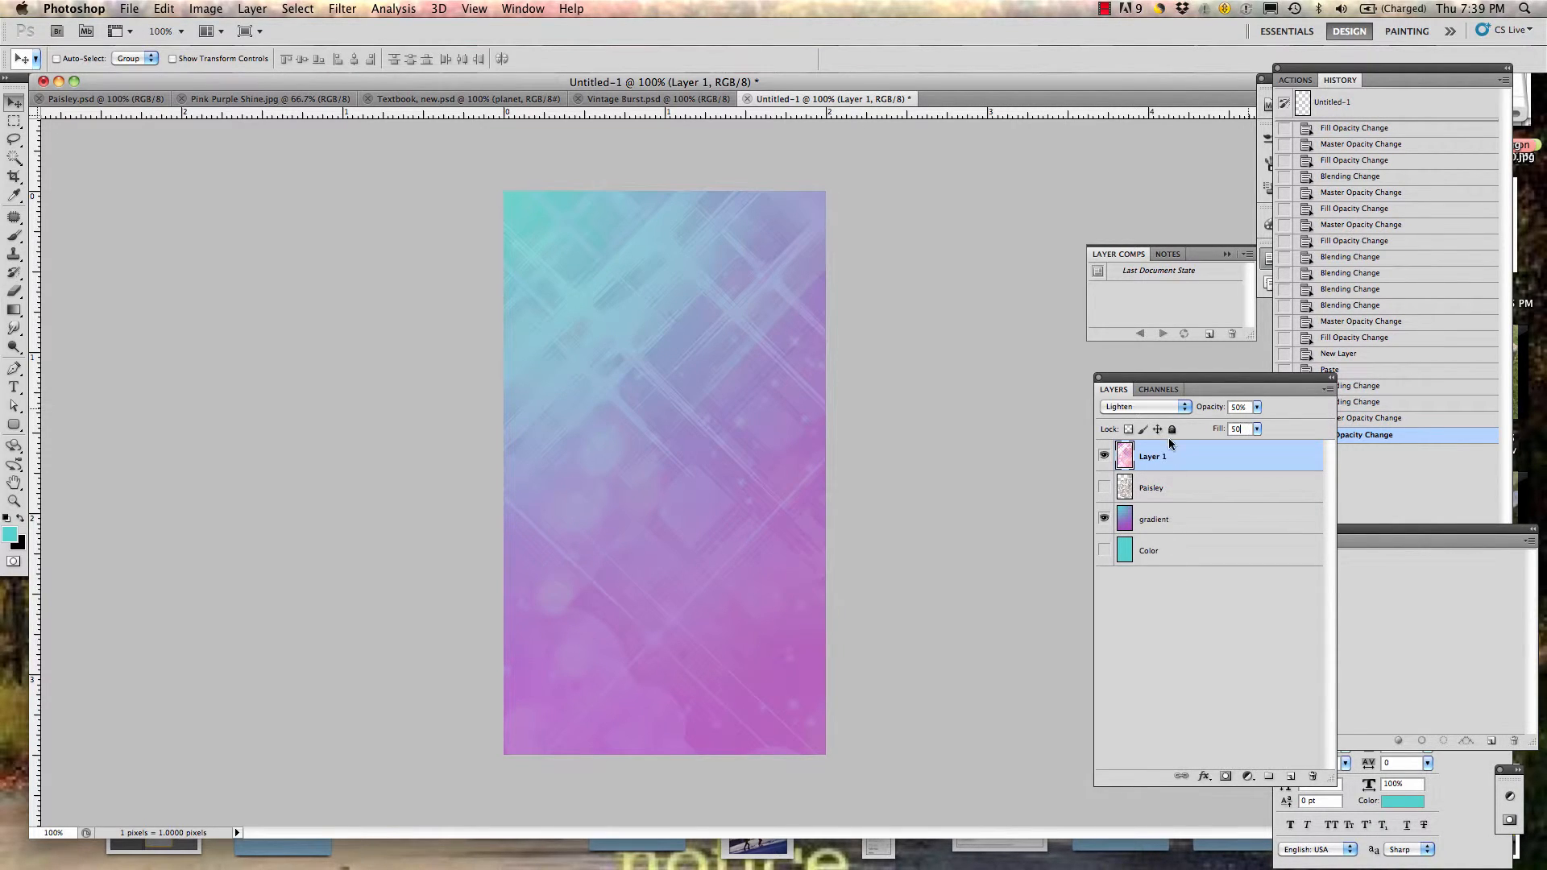
# Step: Try Multiply on the pink shine layer and settle on the Soft Light blend mode
pyautogui.click(1168, 410)
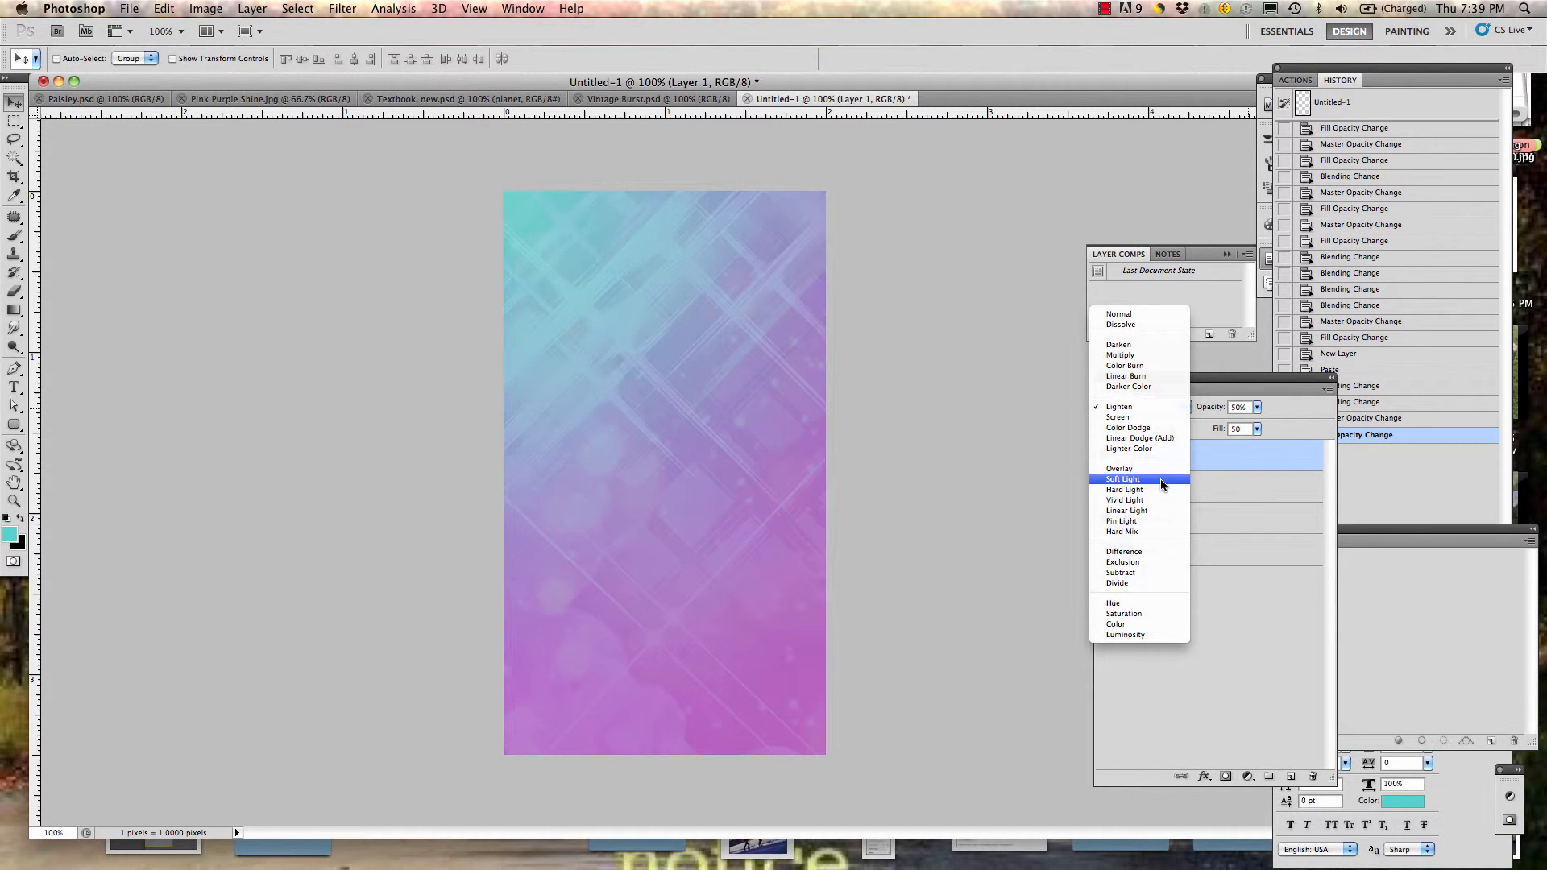
pyautogui.click(1139, 353)
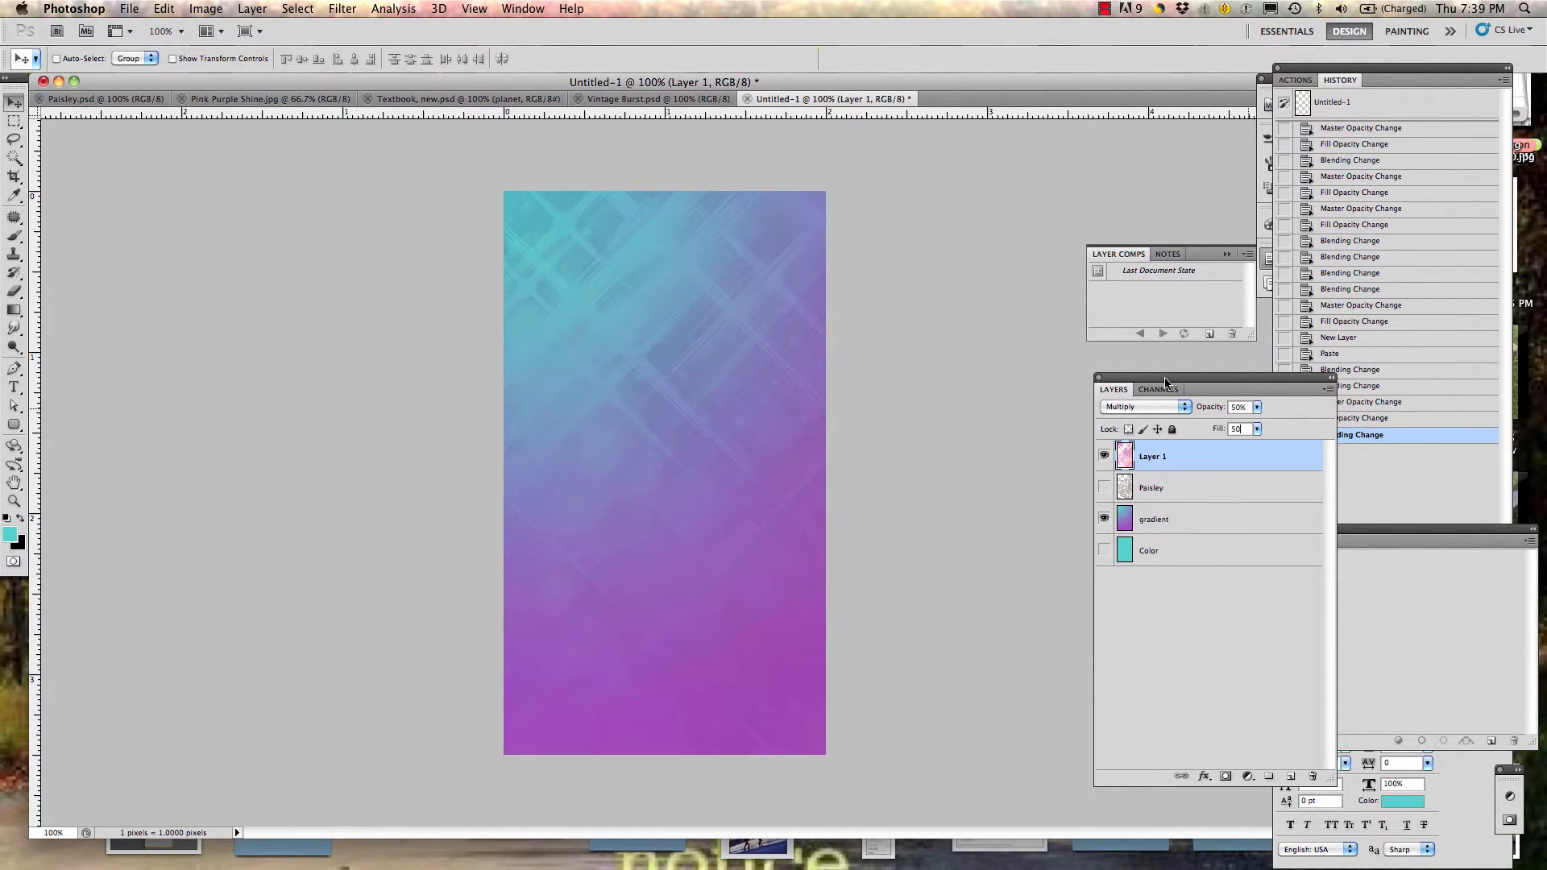
pyautogui.click(1128, 407)
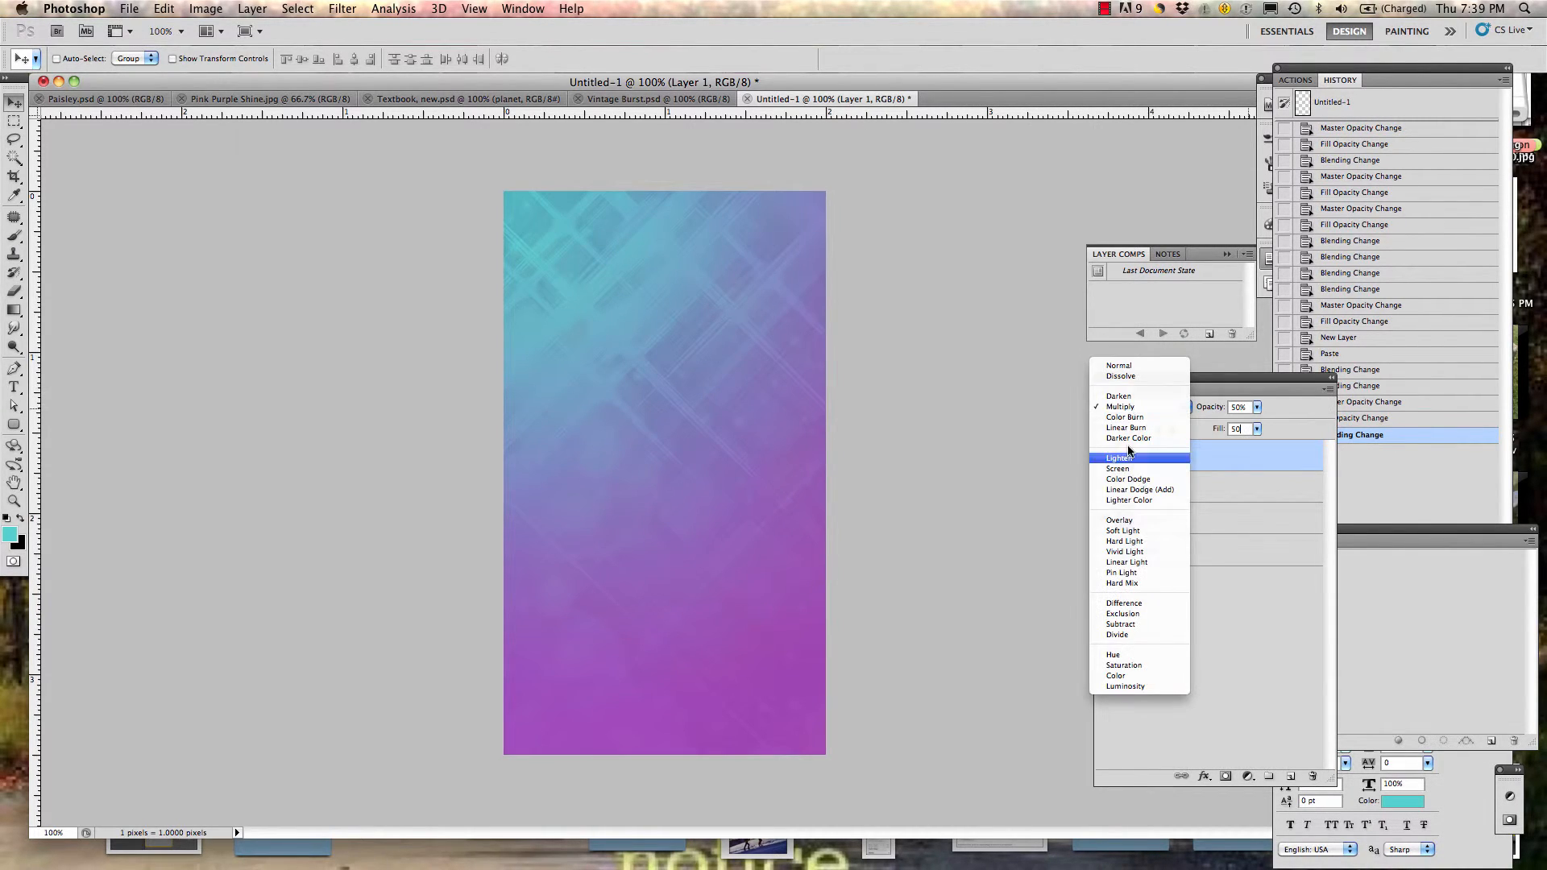
pyautogui.click(1136, 530)
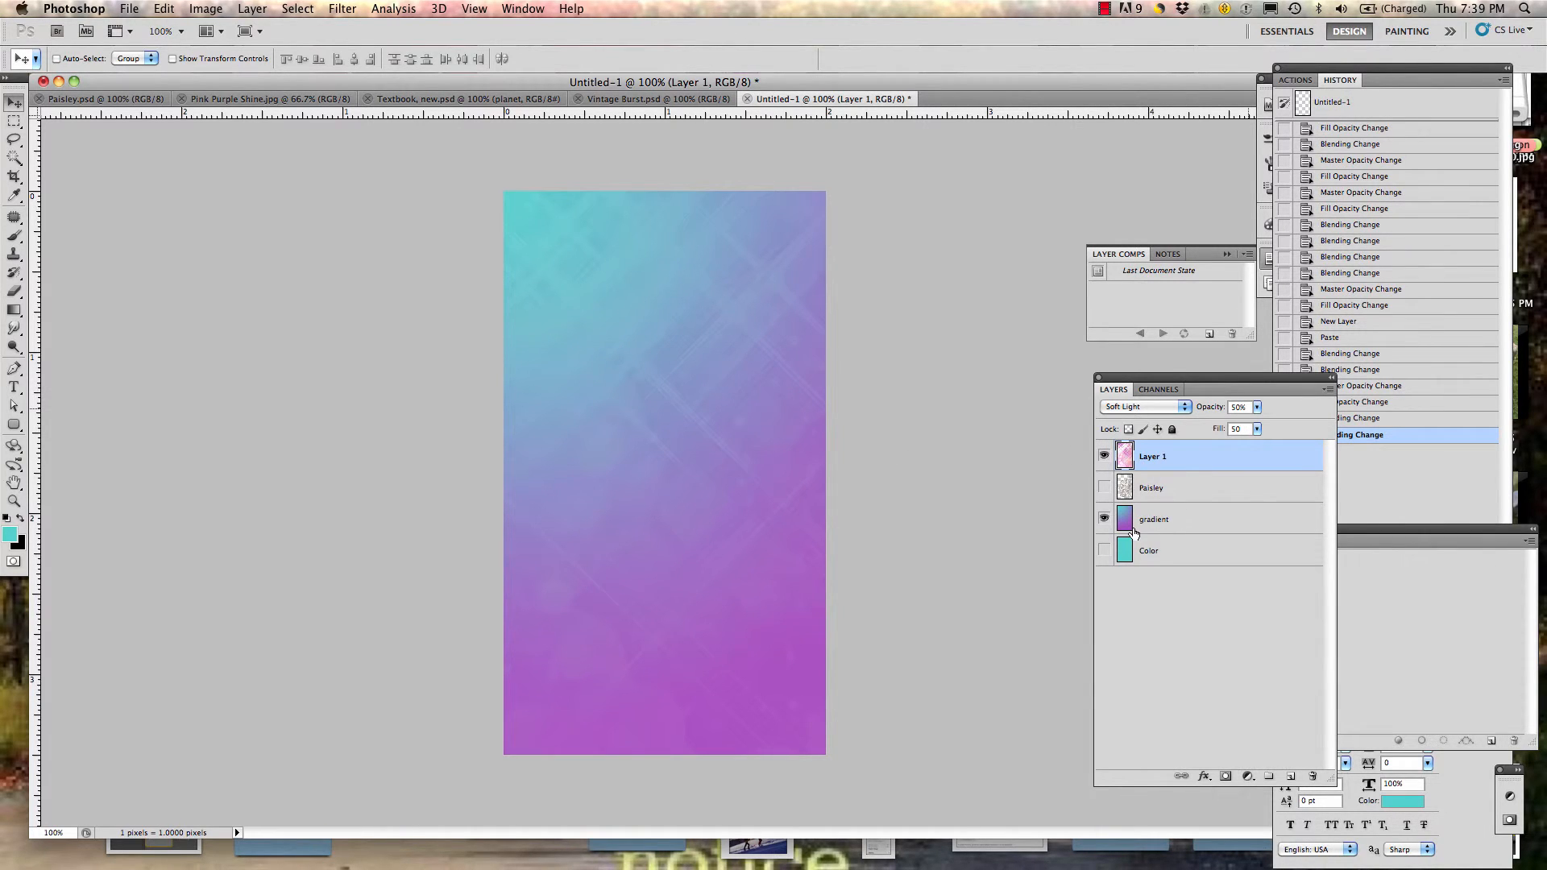
# Step: Preview the pink shine layer over the solid turquoise Color layer, restoring the gradient background and hiding Color again
pyautogui.click(1104, 519)
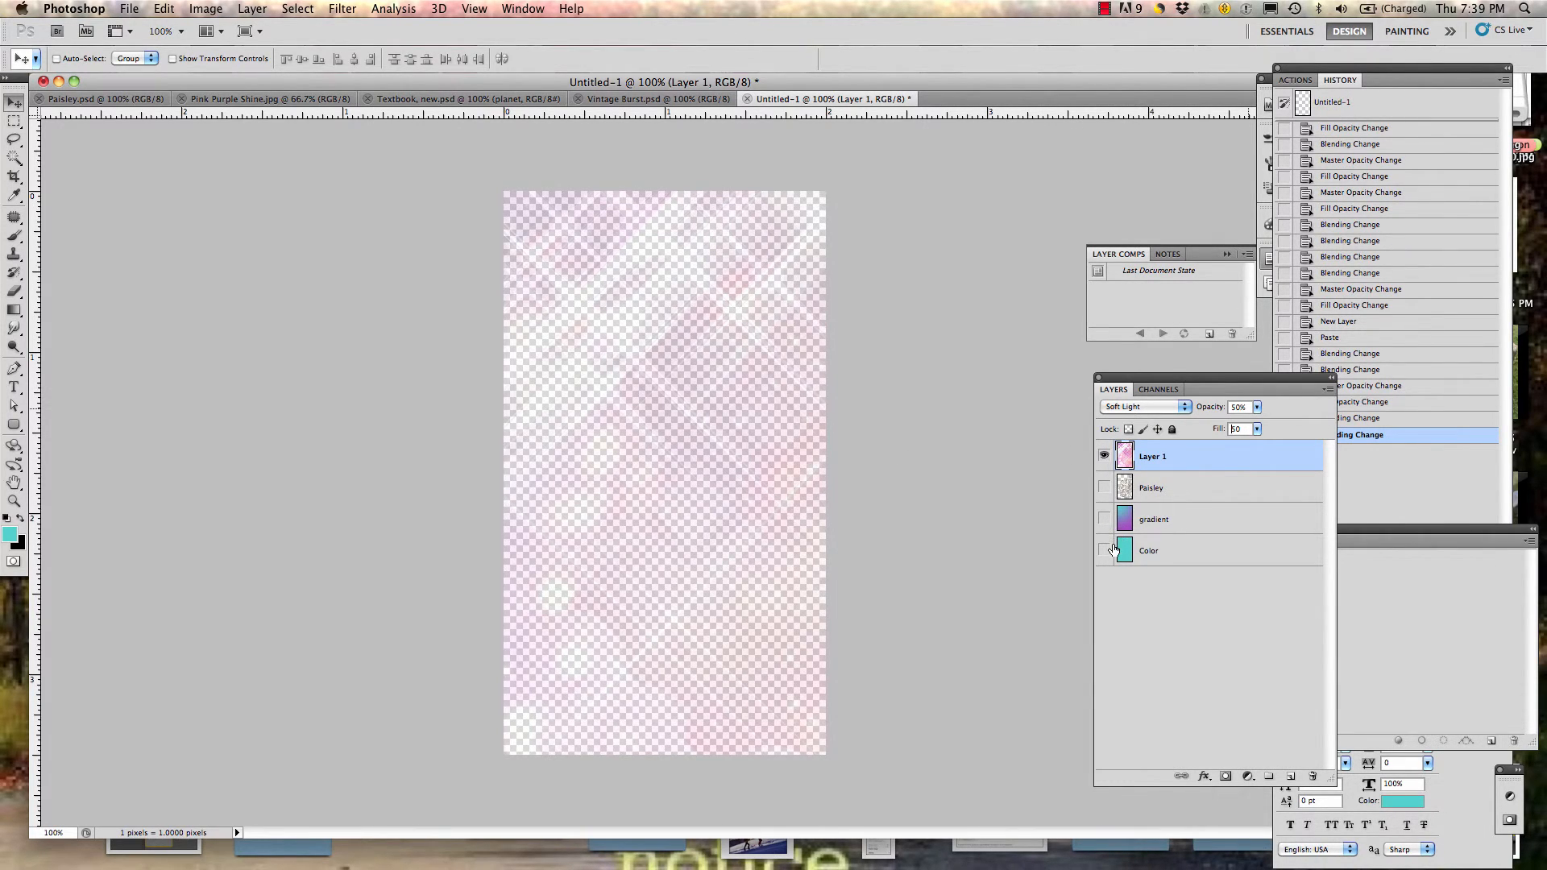
pyautogui.click(1117, 551)
pyautogui.click(1105, 550)
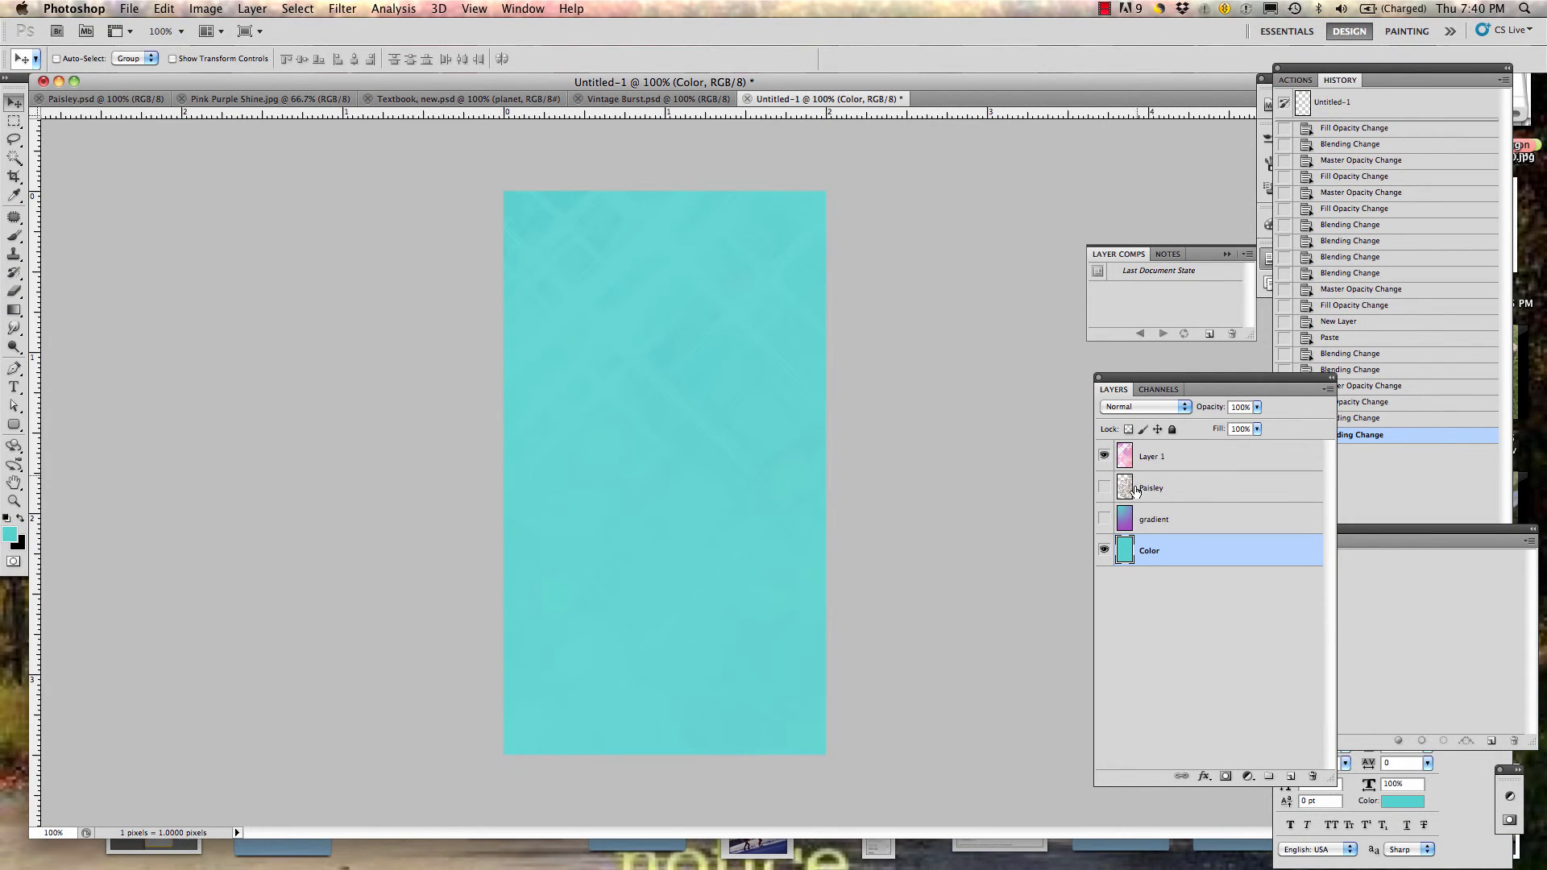
pyautogui.click(1104, 520)
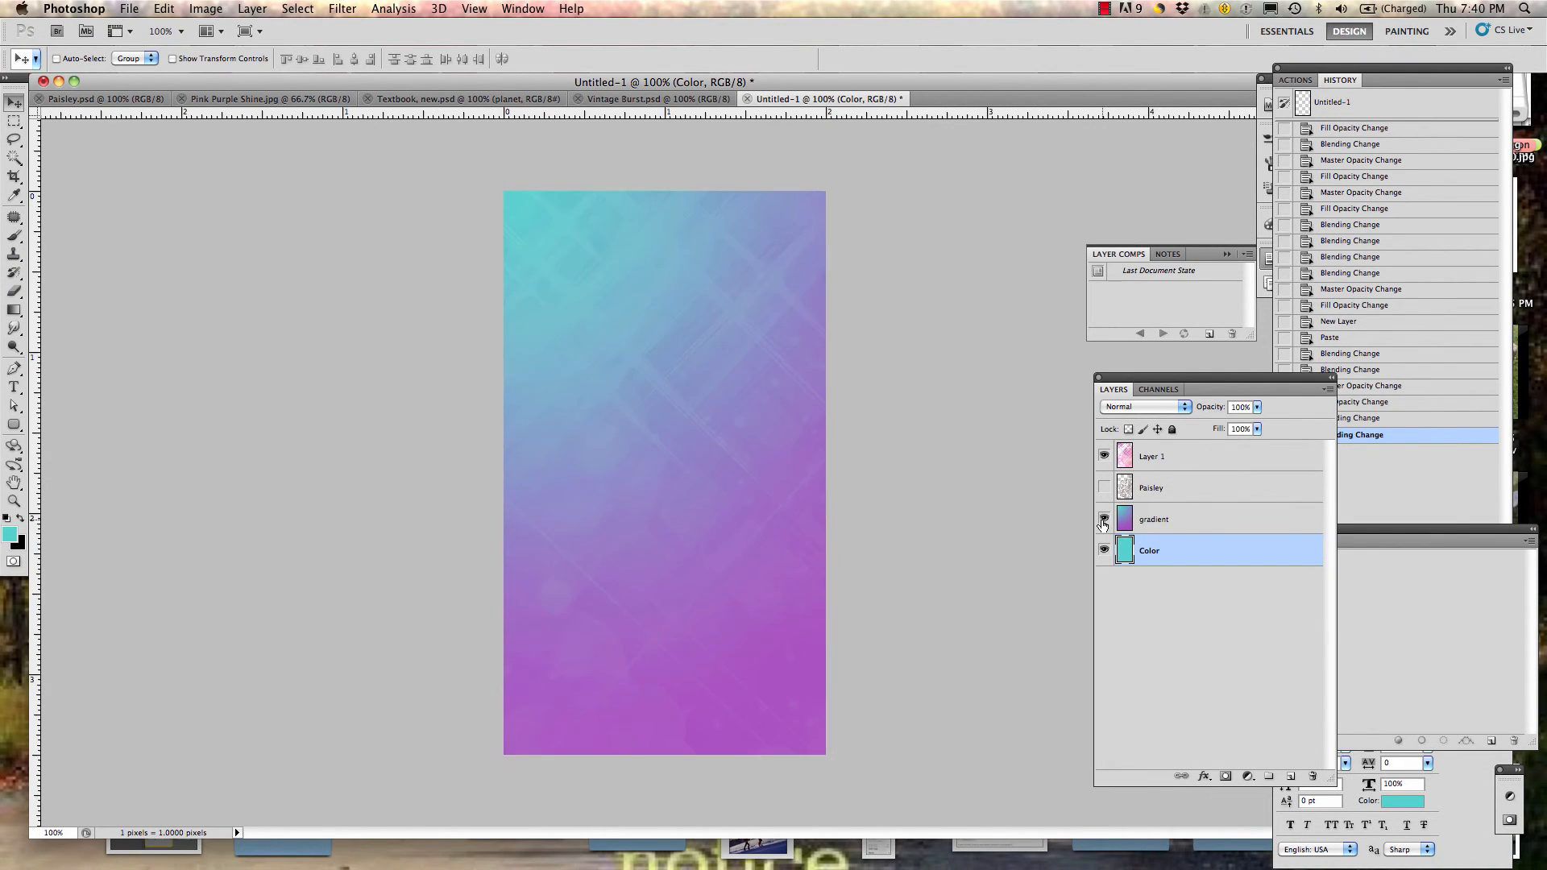
pyautogui.click(1104, 551)
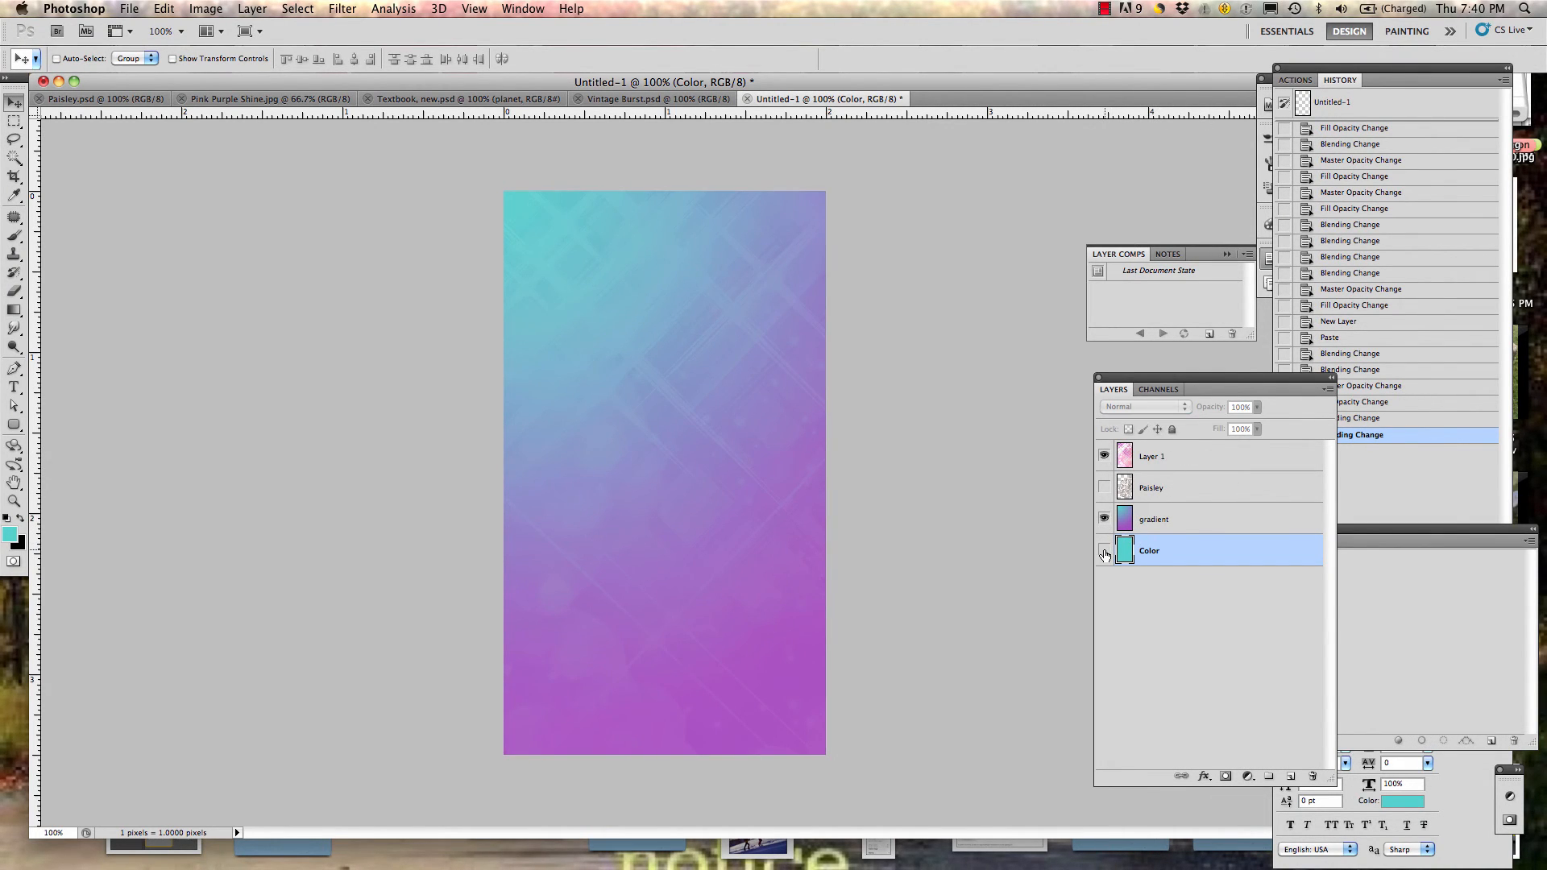